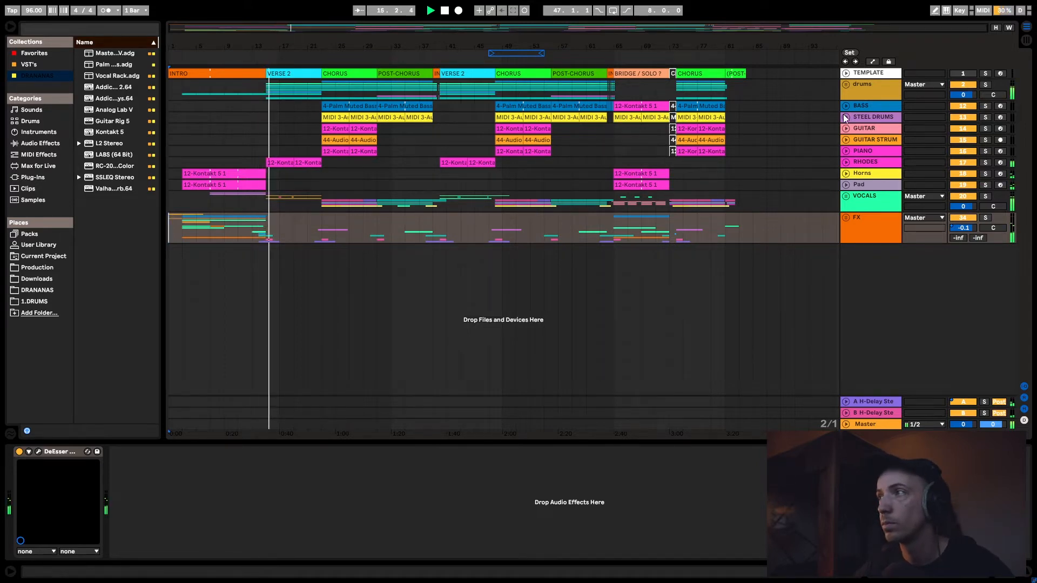
- Solo the drums group, unfold its tracks and audition them from the start of the first VERSE 2 section at bar 15
{"action": "key", "text": "space"}
{"action": "left_click", "coordinate": [870, 84]}
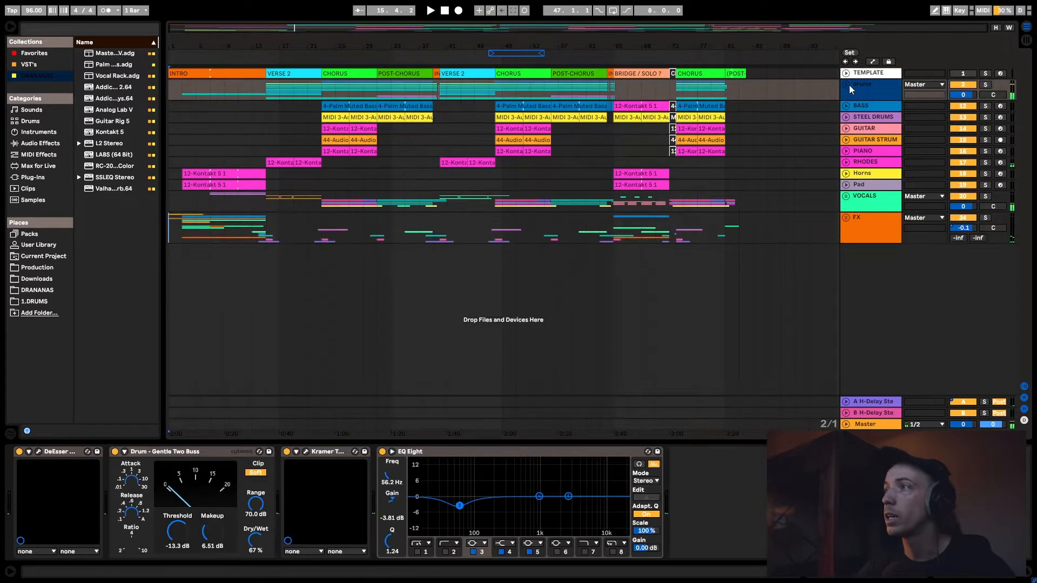
{"action": "left_click", "coordinate": [985, 85]}
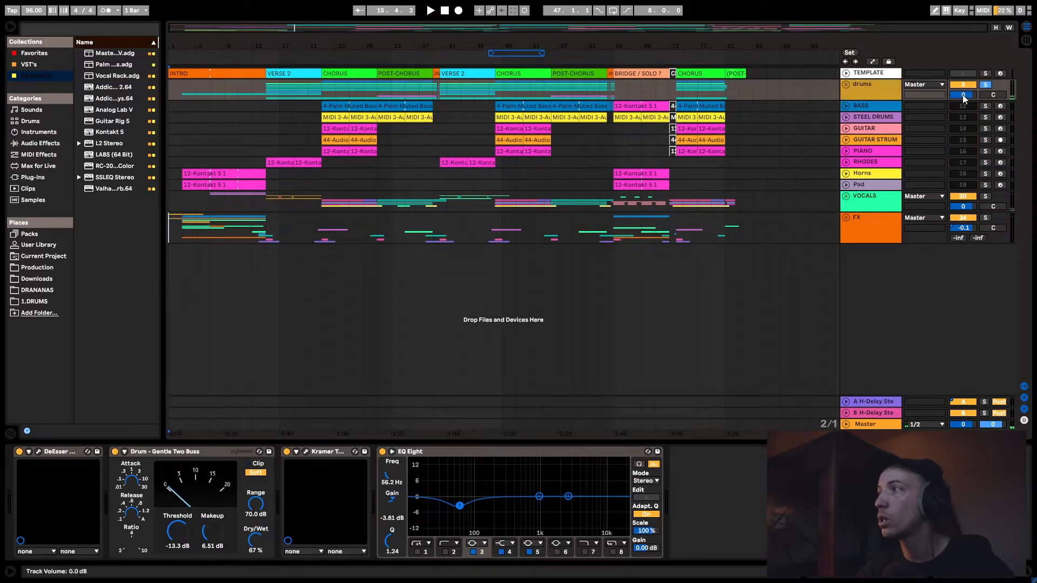
{"action": "left_click", "coordinate": [845, 87]}
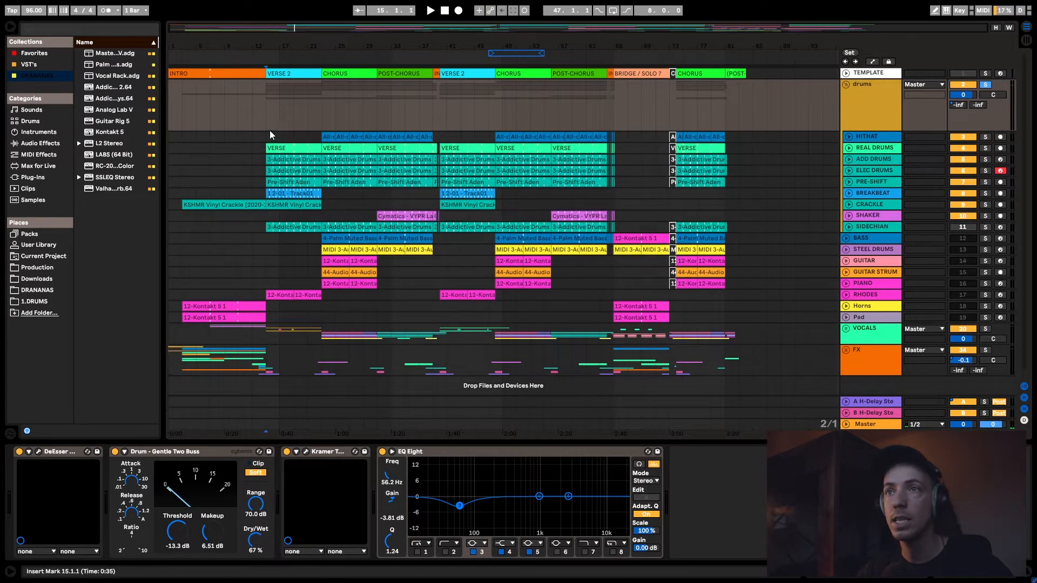
{"action": "left_click", "coordinate": [270, 131]}
{"action": "key", "text": "space"}
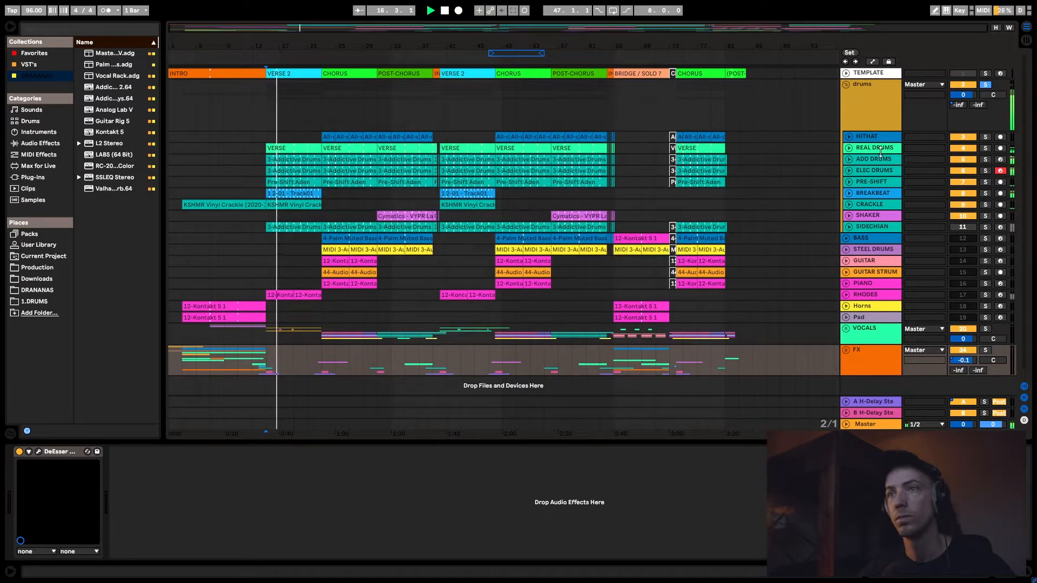
{"action": "key", "text": "space"}
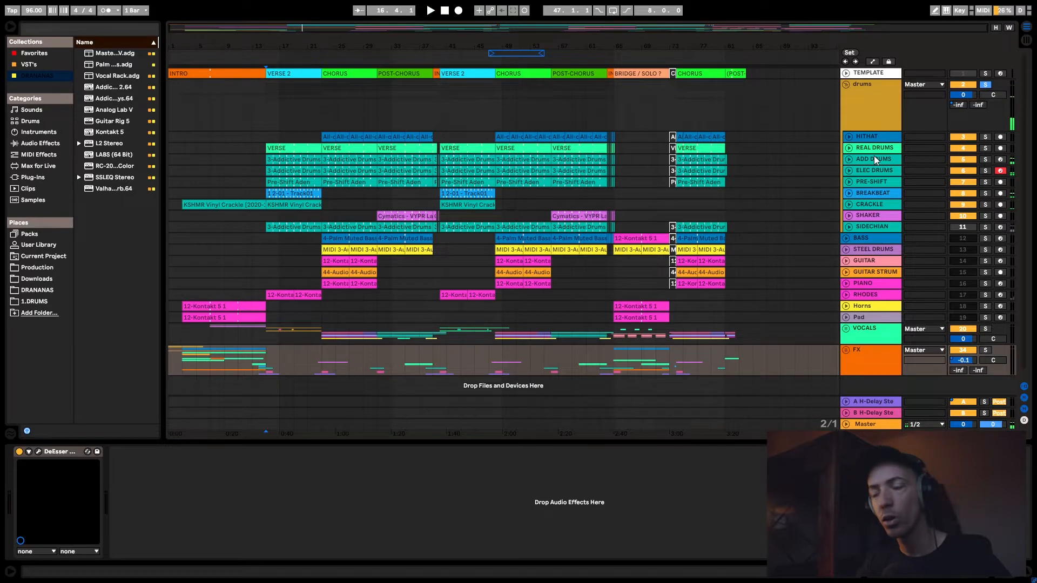
- Unfold the REAL DRUMS track, solo it inside the drums group and audition it from bar 15
{"action": "left_click", "coordinate": [873, 159]}
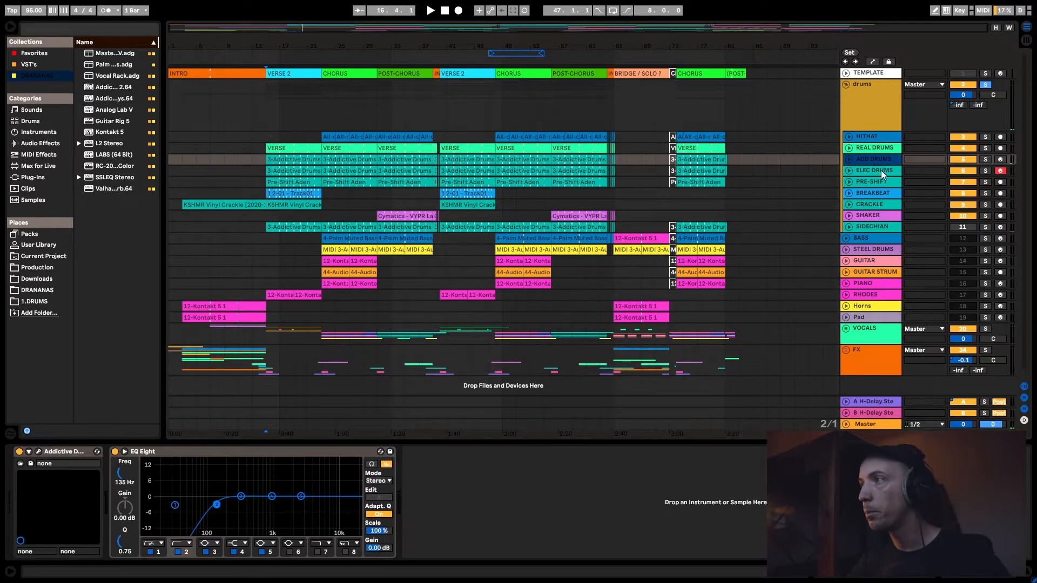
{"action": "left_click", "coordinate": [880, 170]}
{"action": "left_click", "coordinate": [879, 150]}
{"action": "left_click", "coordinate": [852, 154]}
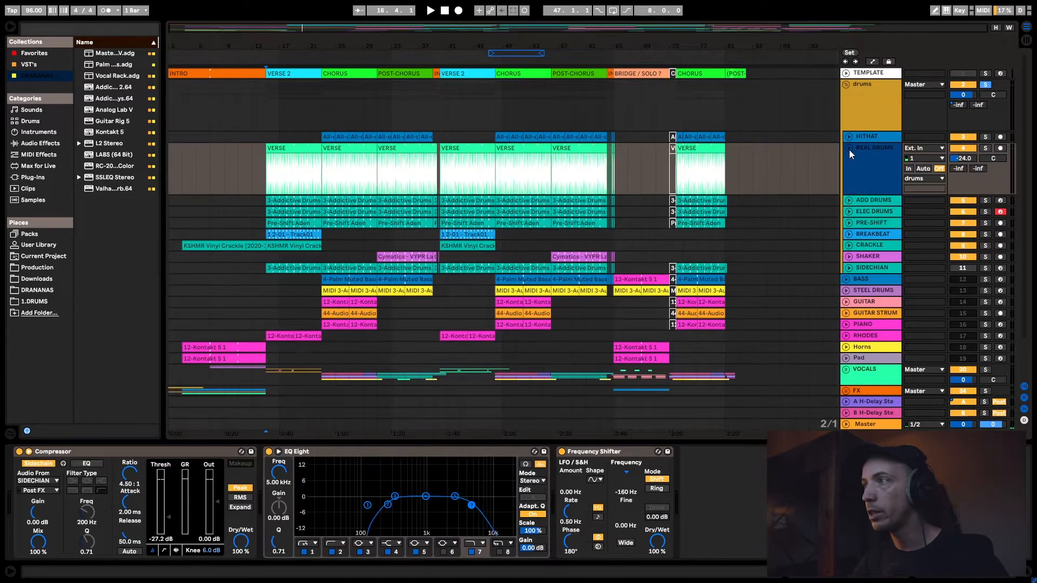
{"action": "left_click", "coordinate": [985, 149]}
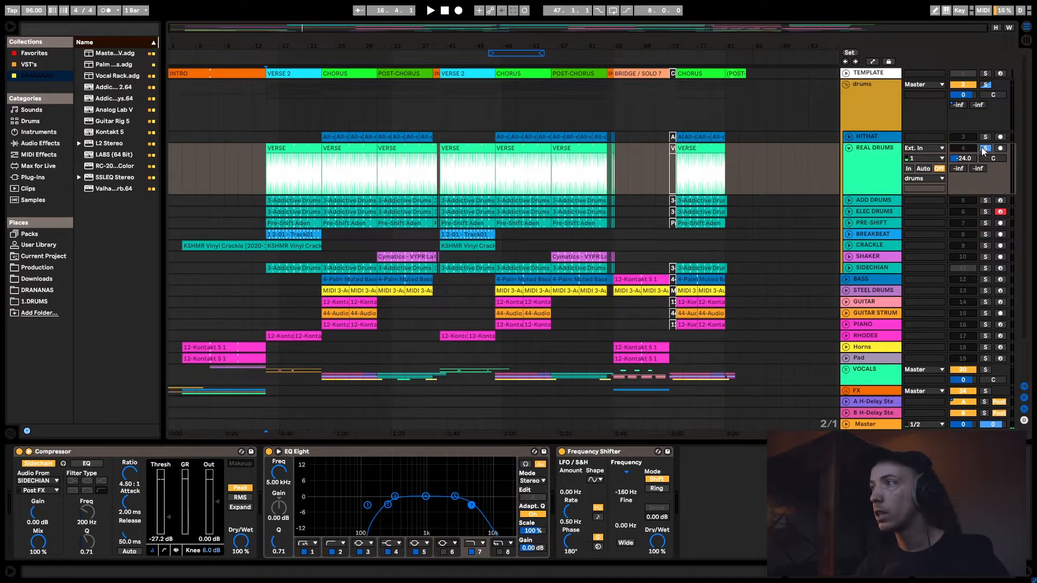
{"action": "key", "text": "space"}
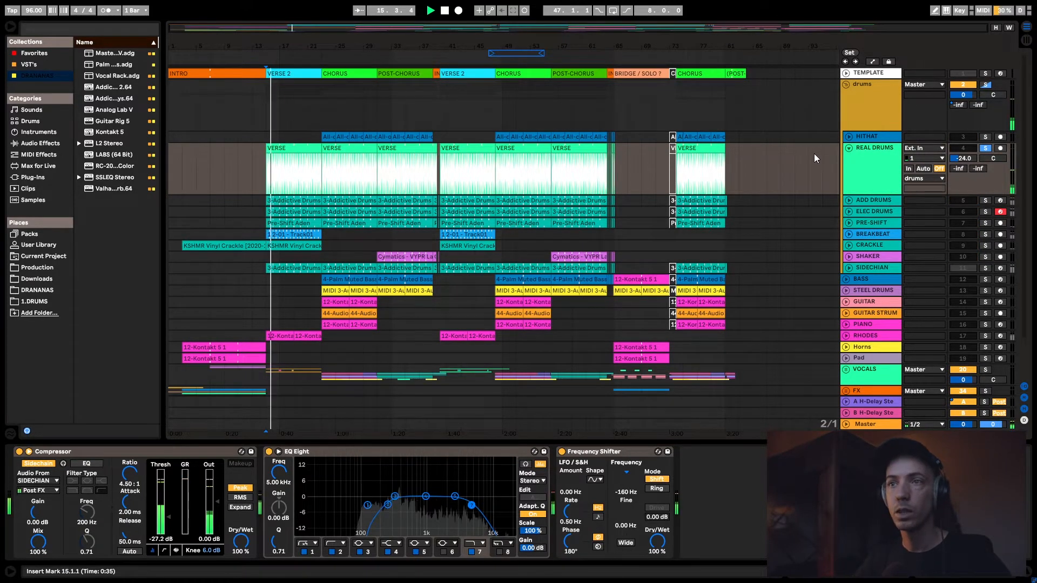
{"action": "key", "text": "space"}
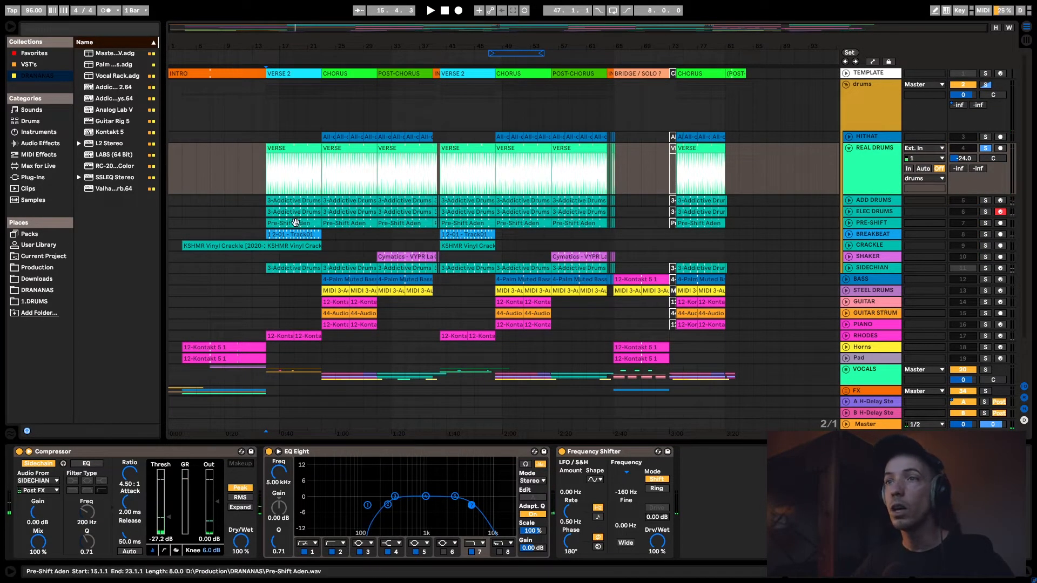
- Add ADD DRUMS, ELEC DRUMS and PRE-SHIFT one by one to the soloed REAL DRUMS while listening from bar 15
{"action": "left_click", "coordinate": [890, 181]}
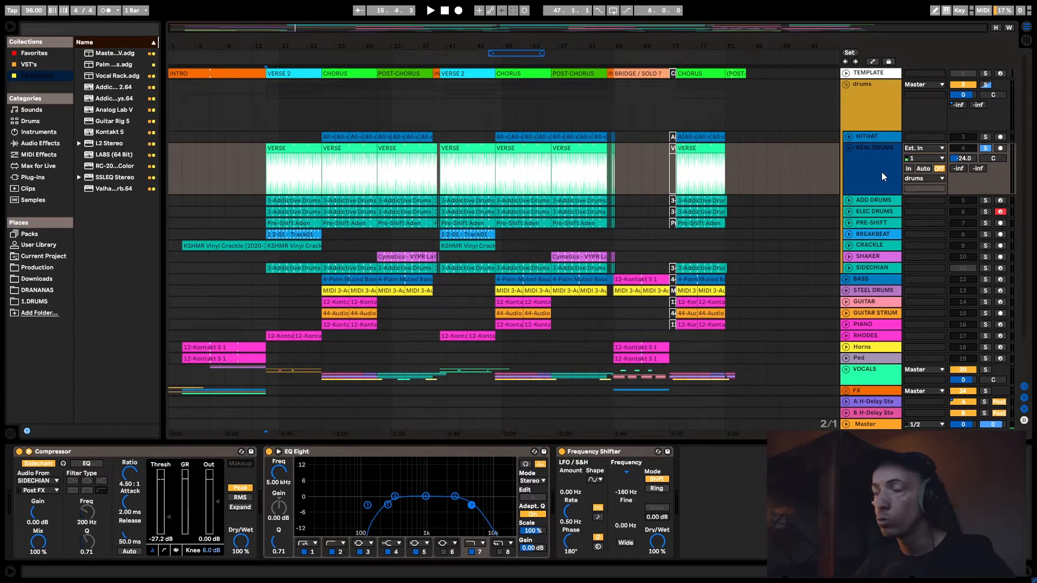
{"action": "left_click", "coordinate": [984, 201]}
{"action": "key", "text": "space"}
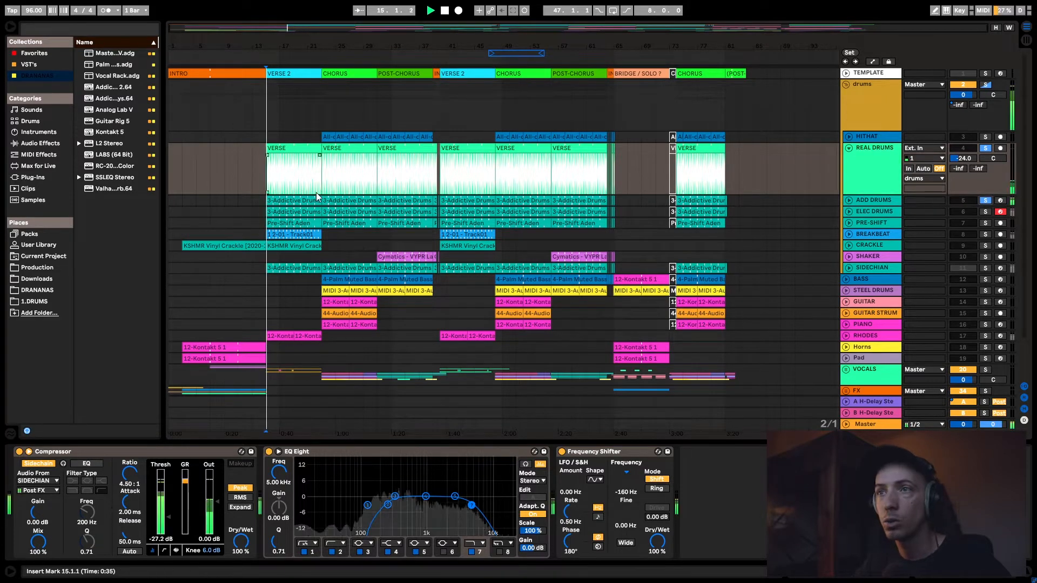
{"action": "left_click", "coordinate": [986, 211]}
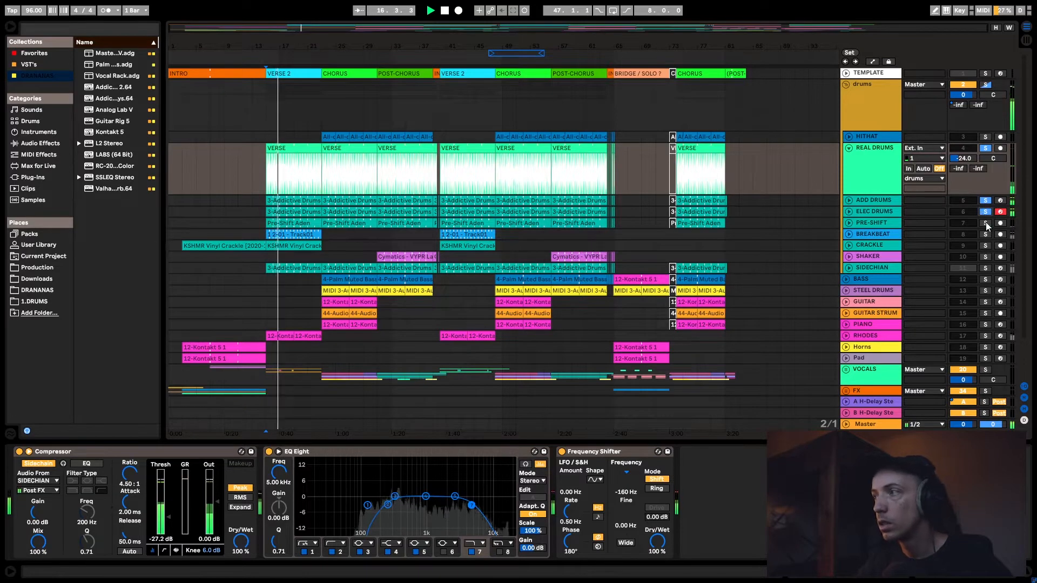
{"action": "left_click", "coordinate": [986, 223]}
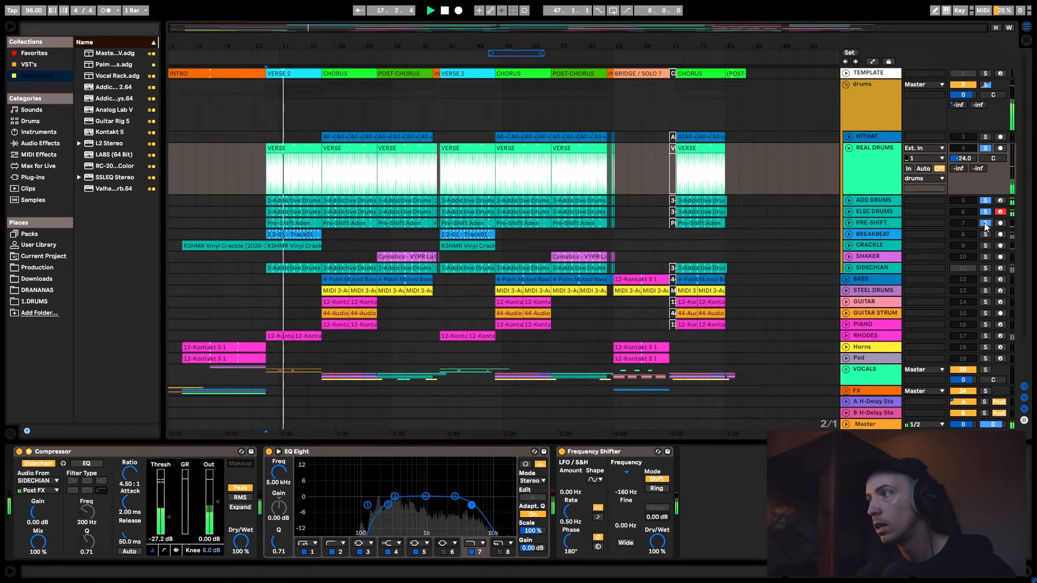
{"action": "key", "text": "space"}
- Solo only the PRE-SHIFT track and select the first VERSE clip's range, bars 15 to 23, on the REAL DRUMS track
{"action": "left_click", "coordinate": [984, 223]}
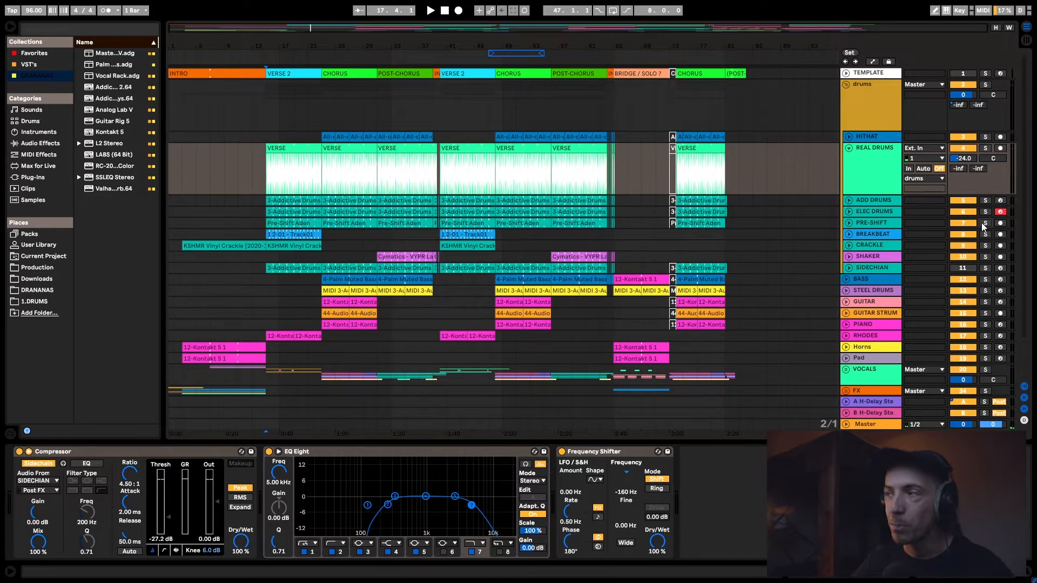
{"action": "left_click", "coordinate": [984, 223]}
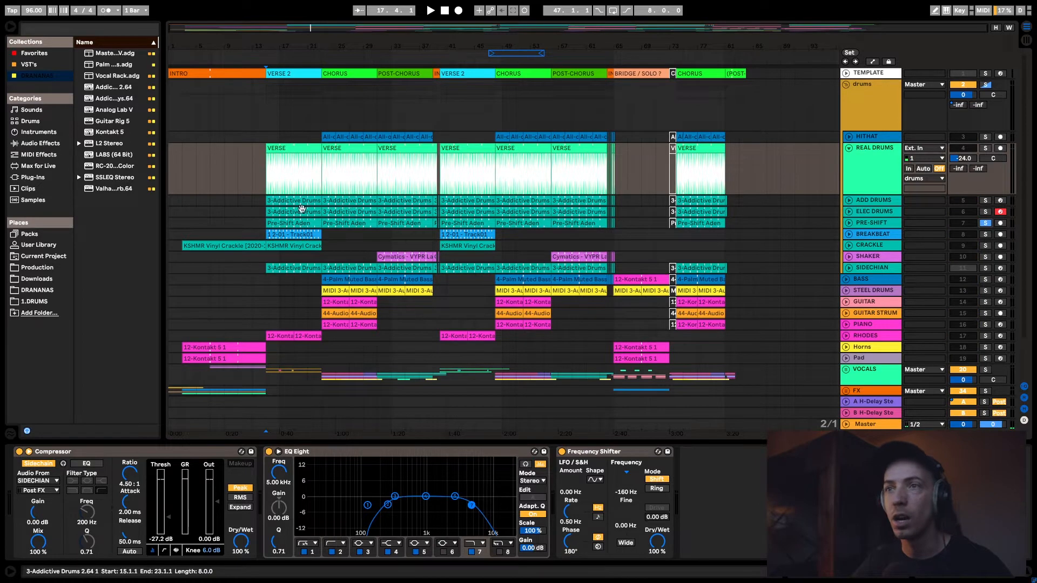
{"action": "left_click_drag", "start_coordinate": [266, 168], "coordinate": [322, 168]}
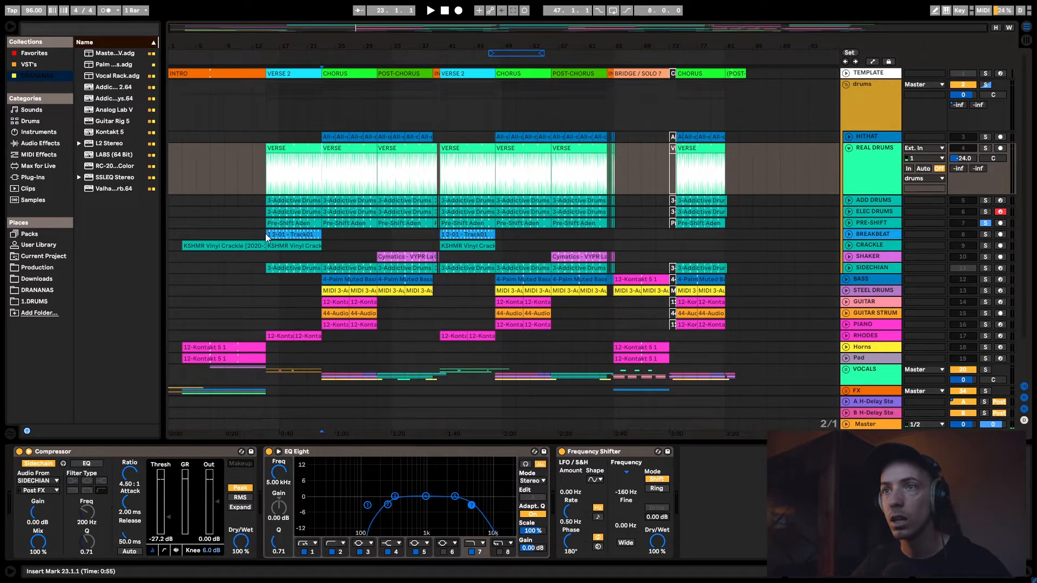
{"action": "left_click", "coordinate": [309, 162], "text": "shift"}
{"action": "left_click", "coordinate": [326, 164], "text": "shift"}
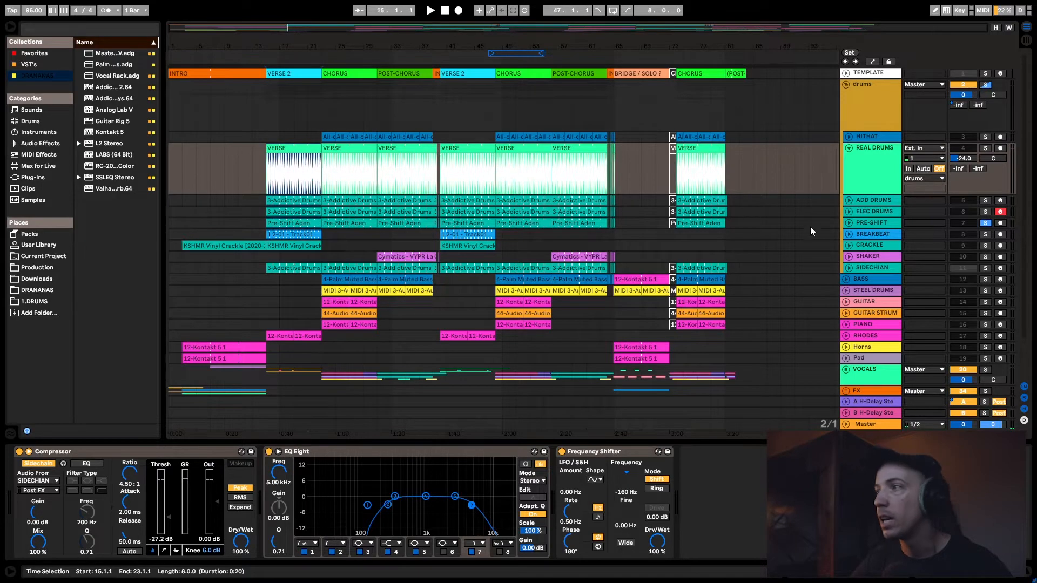
- Unfold the PRE-SHIFT track and audition it on its own from the start of its first clip
{"action": "left_click", "coordinate": [848, 223]}
{"action": "left_click", "coordinate": [868, 226]}
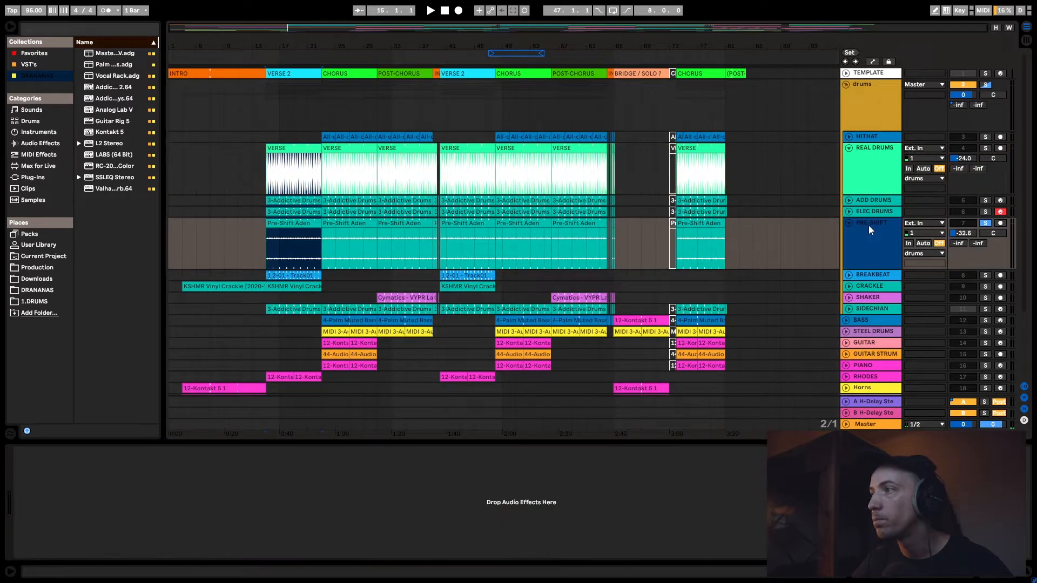
{"action": "left_click", "coordinate": [261, 254]}
{"action": "key", "text": "space"}
{"action": "key", "text": "space"}
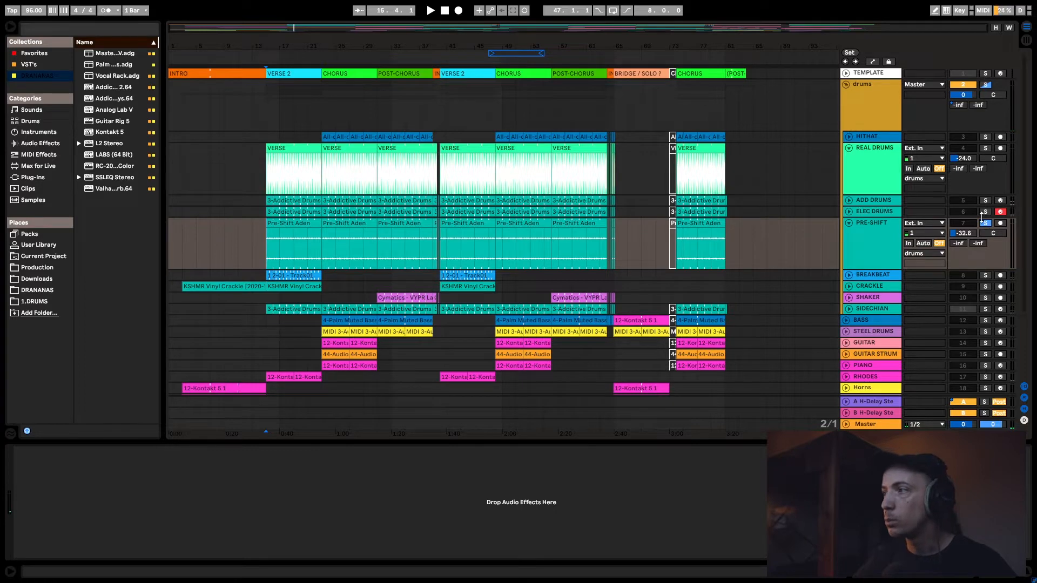
- Solo the whole drums group again, audition PRE-SHIFT together with the other drums, and fold the PRE-SHIFT track
{"action": "left_click", "coordinate": [988, 87]}
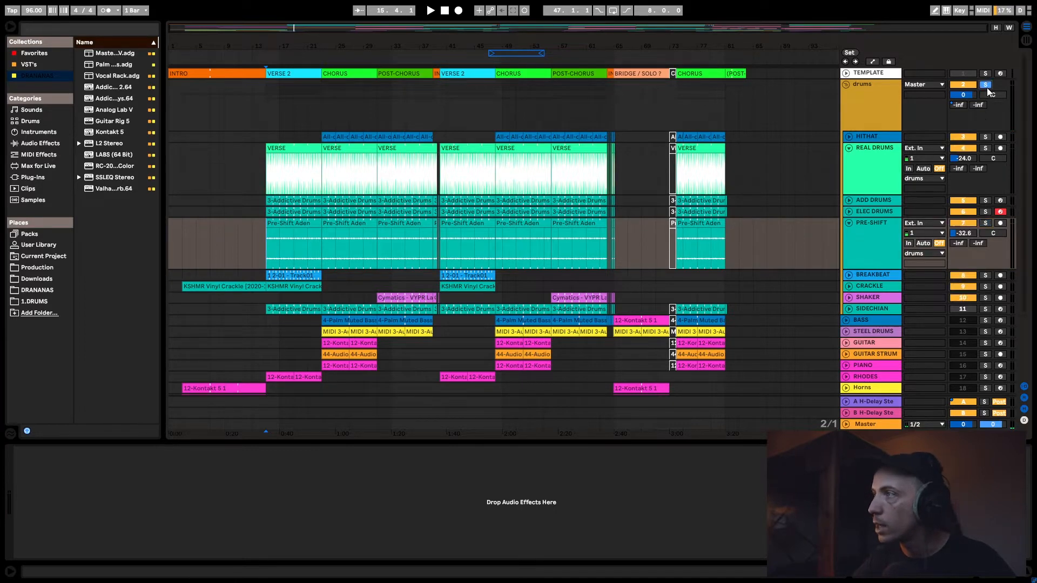
{"action": "left_click", "coordinate": [868, 232]}
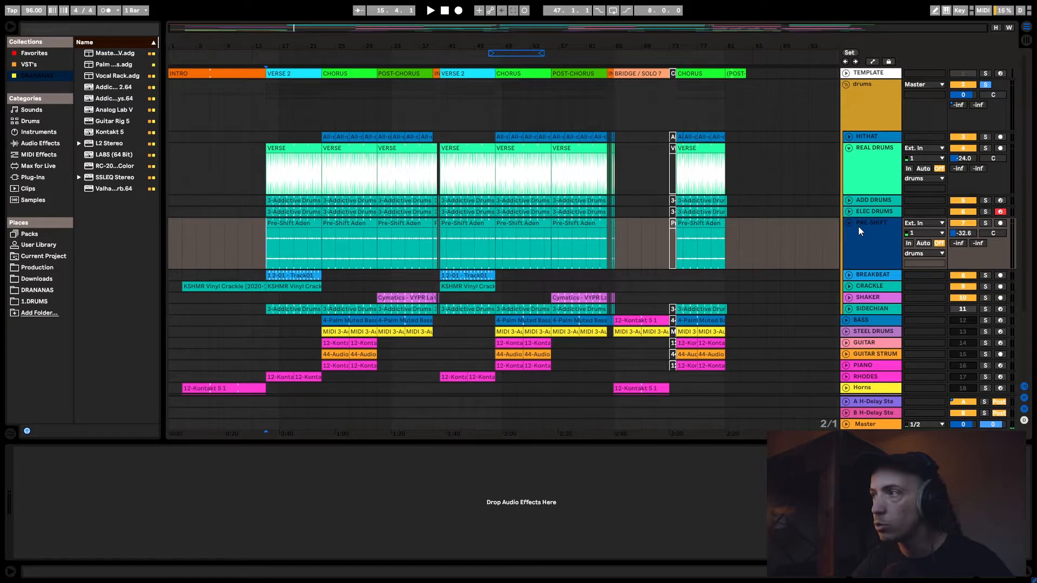
{"action": "key", "text": "space"}
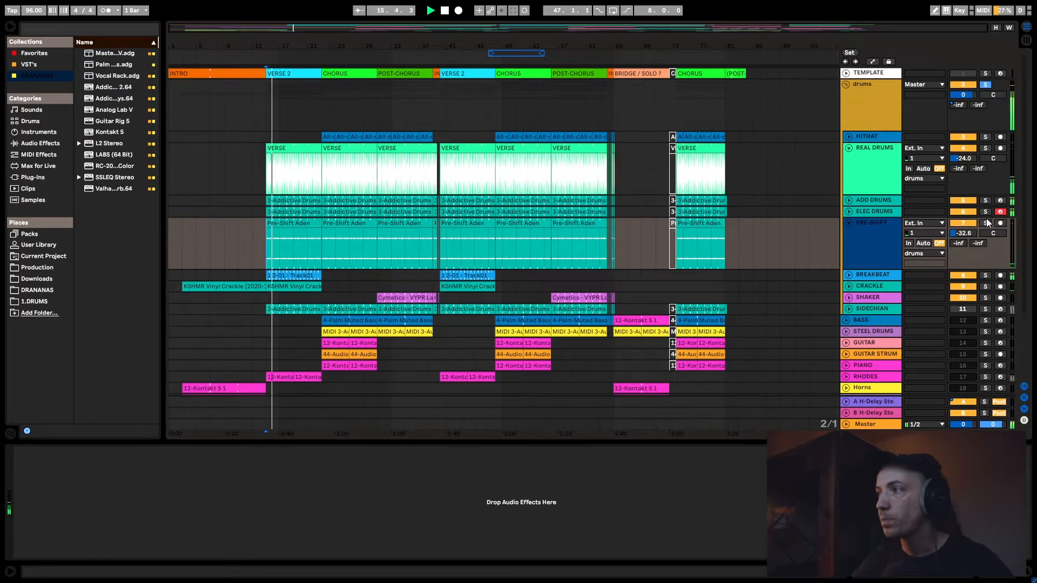
{"action": "key", "text": "space"}
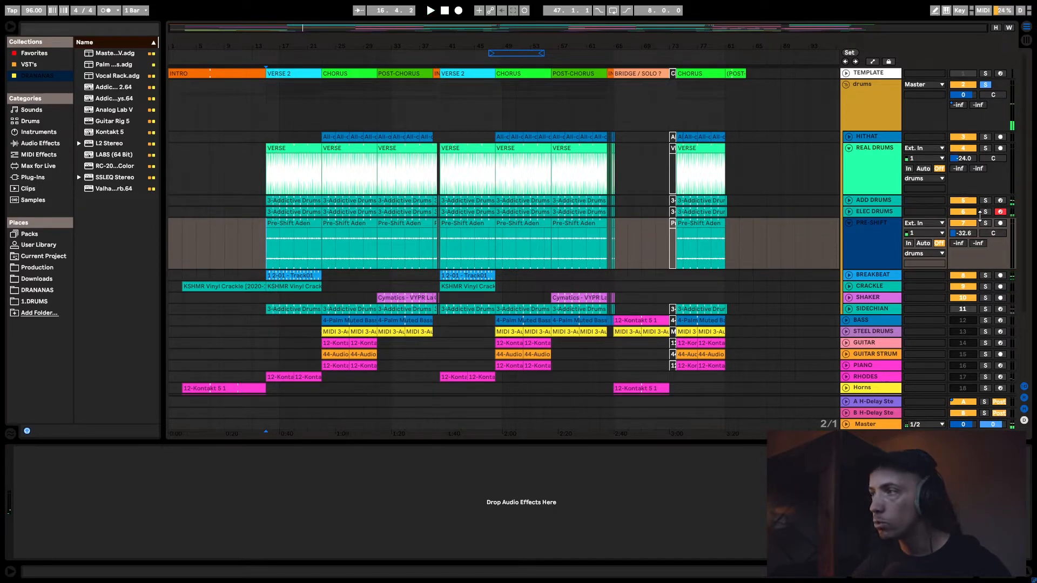
{"action": "left_click", "coordinate": [847, 222]}
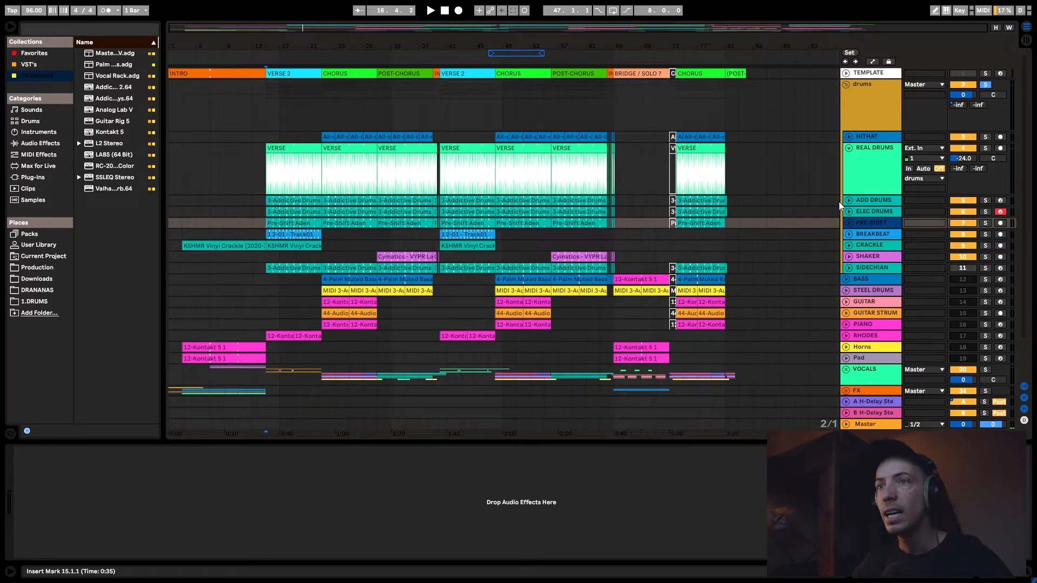
- Solo the BREAKBEAT track and audition it from bar 15
{"action": "left_click", "coordinate": [874, 236]}
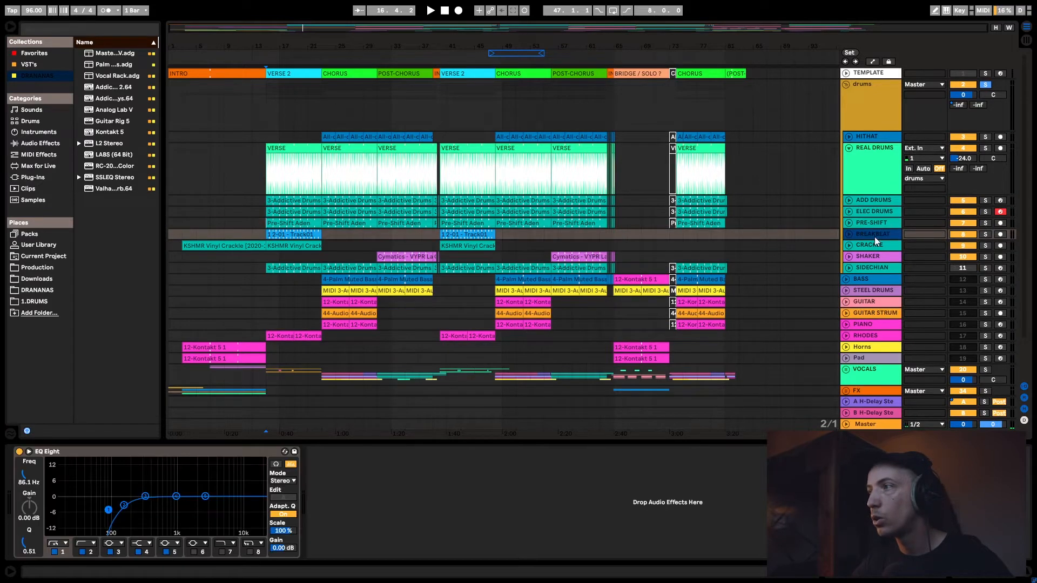
{"action": "left_click", "coordinate": [984, 234]}
{"action": "key", "text": "space"}
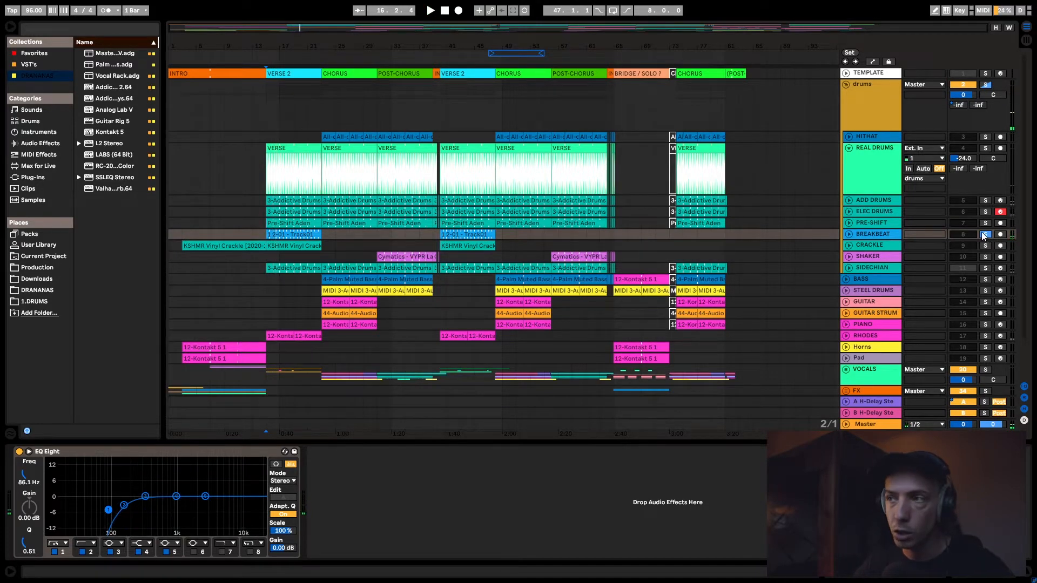
- Fold the REAL DRUMS track and examine the Kramer Tape plug-in in the drums group's effect chain
{"action": "left_click", "coordinate": [855, 121]}
{"action": "left_click", "coordinate": [849, 148]}
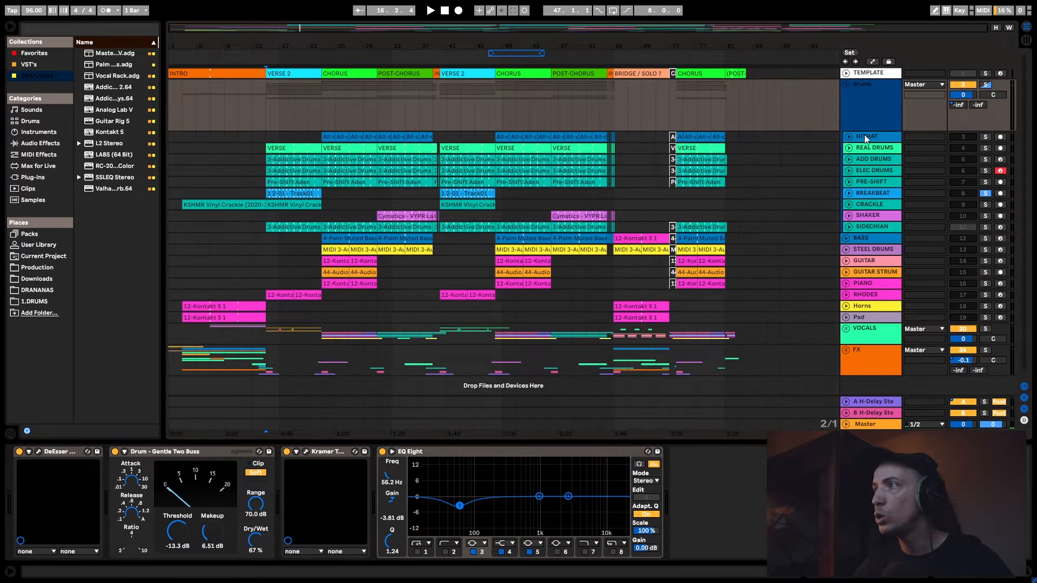
{"action": "left_click", "coordinate": [863, 137]}
{"action": "left_click", "coordinate": [863, 121]}
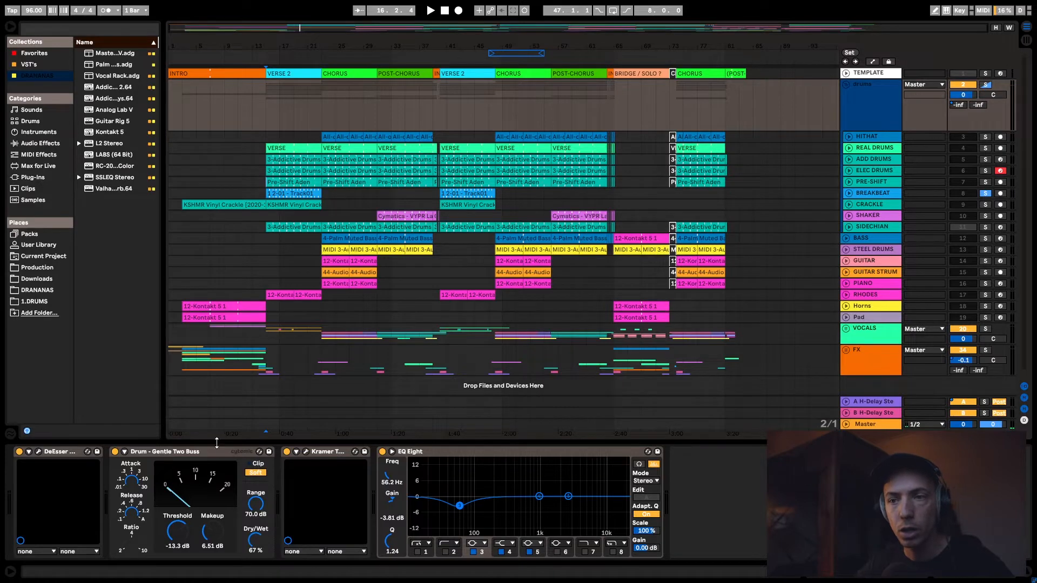
{"action": "left_click", "coordinate": [304, 452]}
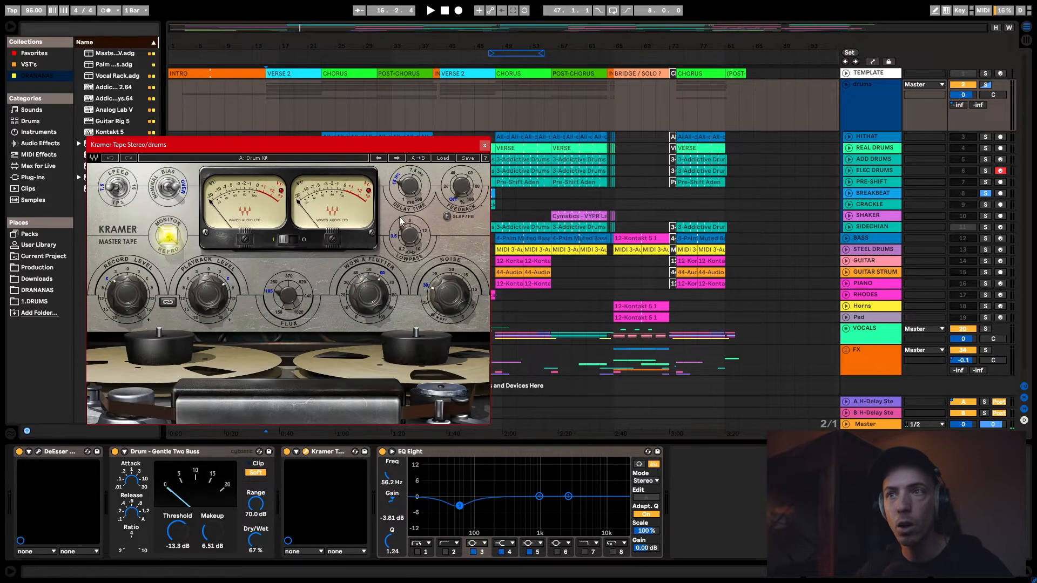
{"action": "left_click_drag", "start_coordinate": [425, 142], "coordinate": [501, 127]}
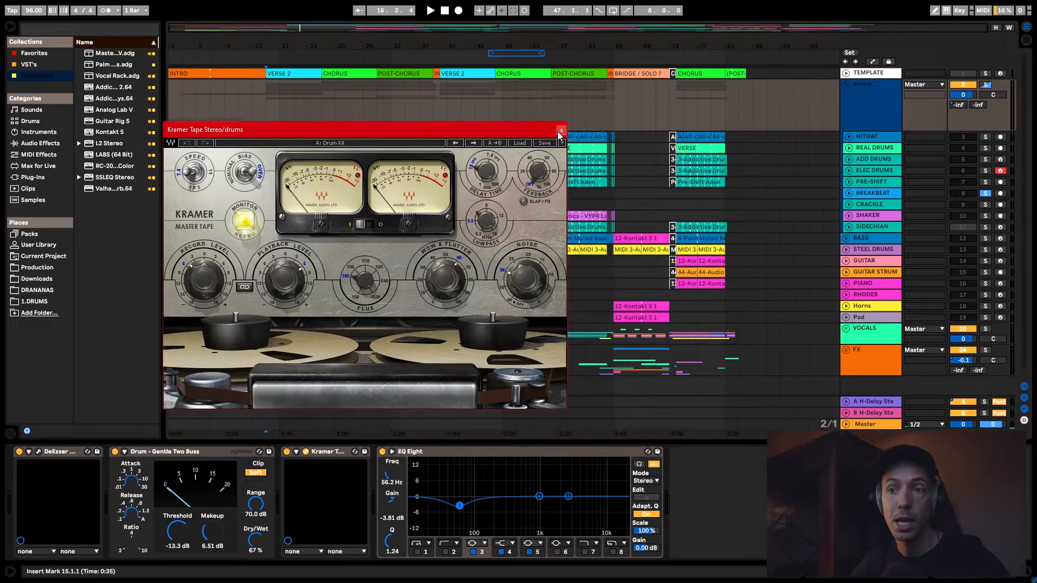
{"action": "left_click", "coordinate": [561, 131]}
- Close the Kramer Tape window, fold the drums group, and unfold the BASS and STEEL DRUMS tracks
{"action": "left_click", "coordinate": [846, 84]}
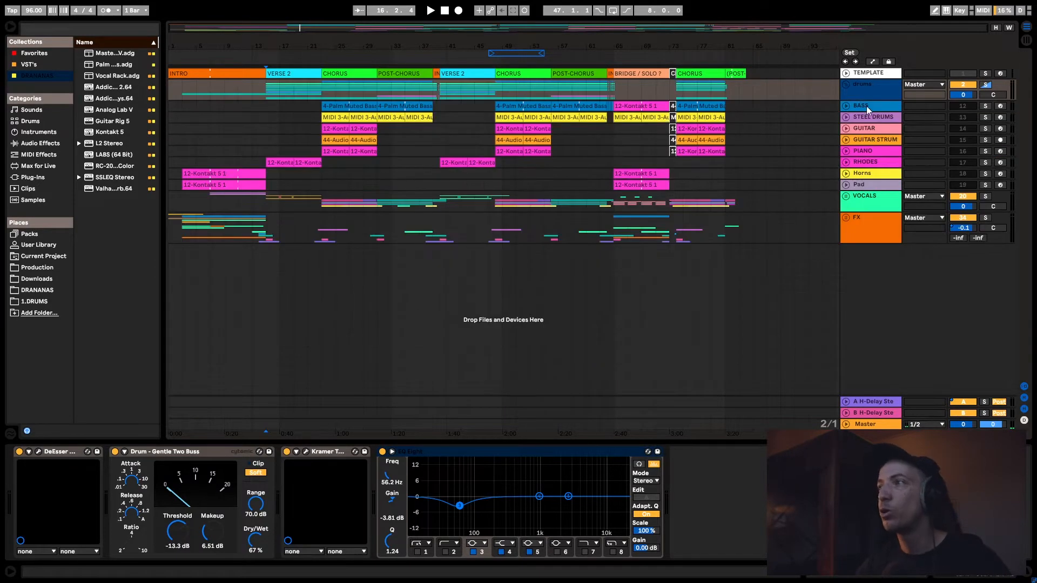
{"action": "left_click", "coordinate": [867, 106]}
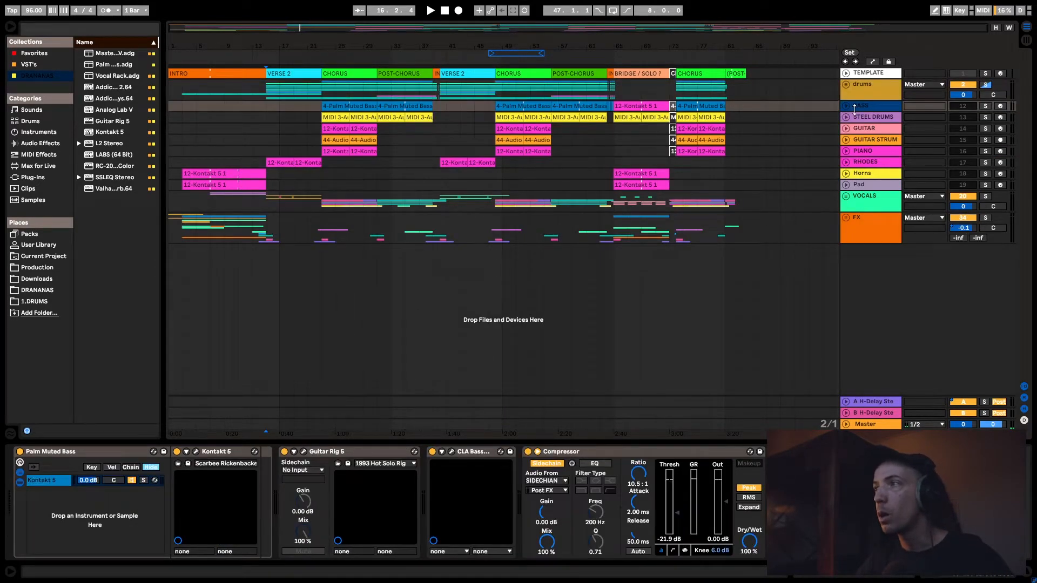
{"action": "left_click", "coordinate": [847, 117]}
{"action": "left_click", "coordinate": [847, 106]}
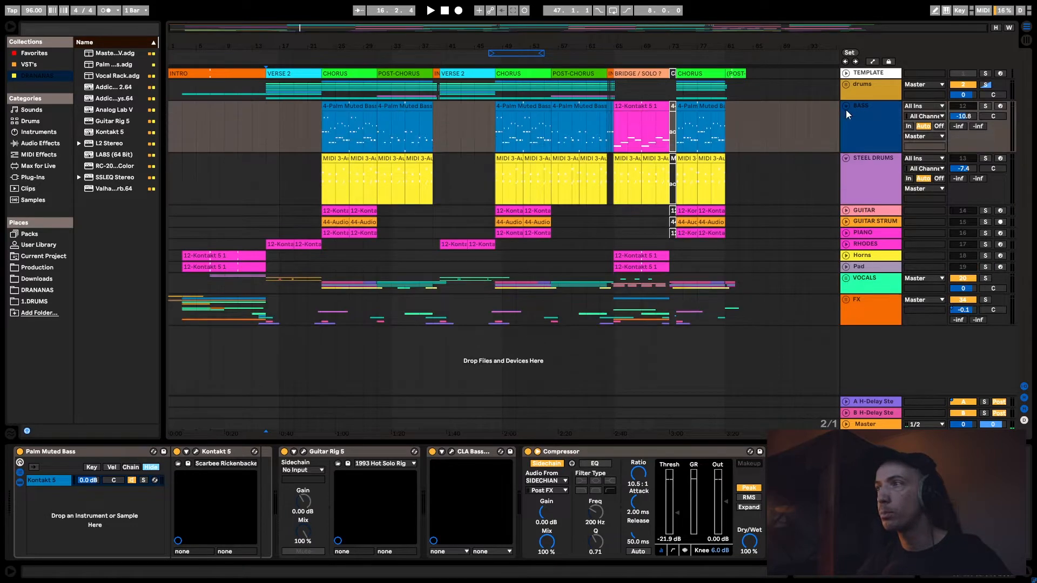
- Solo the BASS track in place of the drums group and audition it from the chorus start at bar 23
{"action": "left_click", "coordinate": [324, 121]}
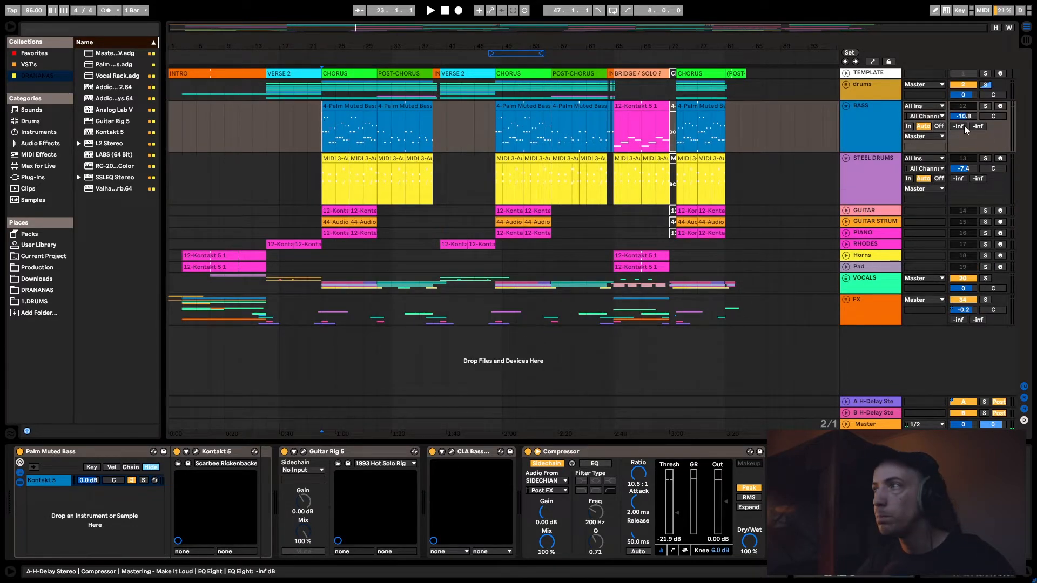
{"action": "left_click", "coordinate": [986, 85]}
{"action": "left_click", "coordinate": [986, 106]}
{"action": "key", "text": "space"}
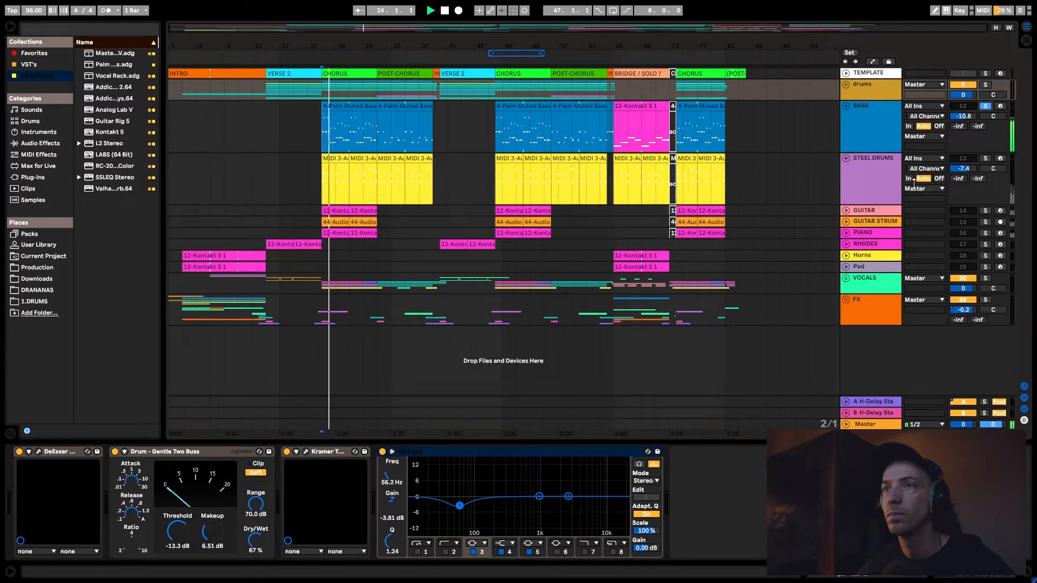
{"action": "left_click_drag", "start_coordinate": [428, 31], "coordinate": [442, 84]}
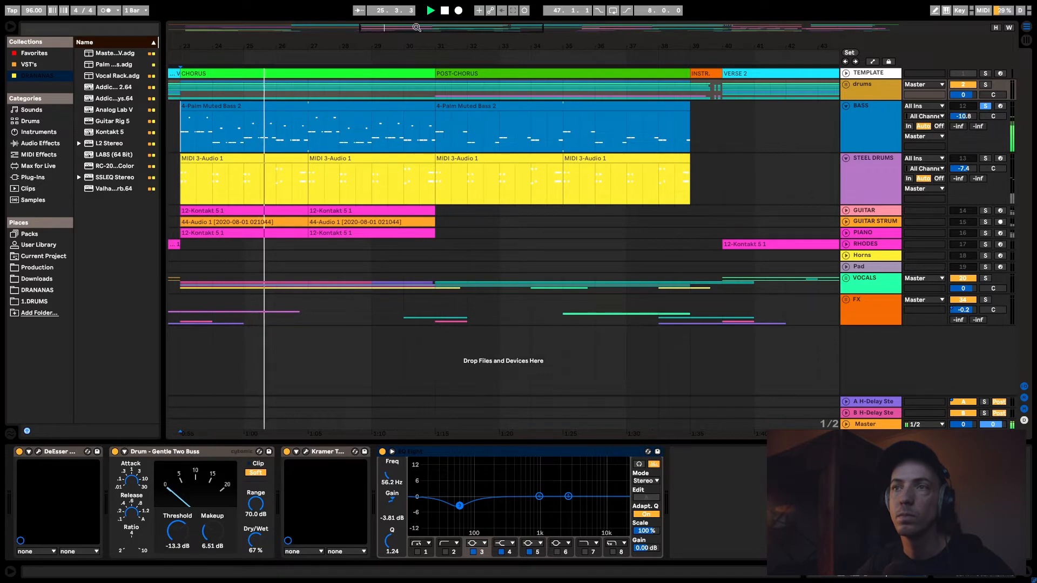
{"action": "key", "text": "space"}
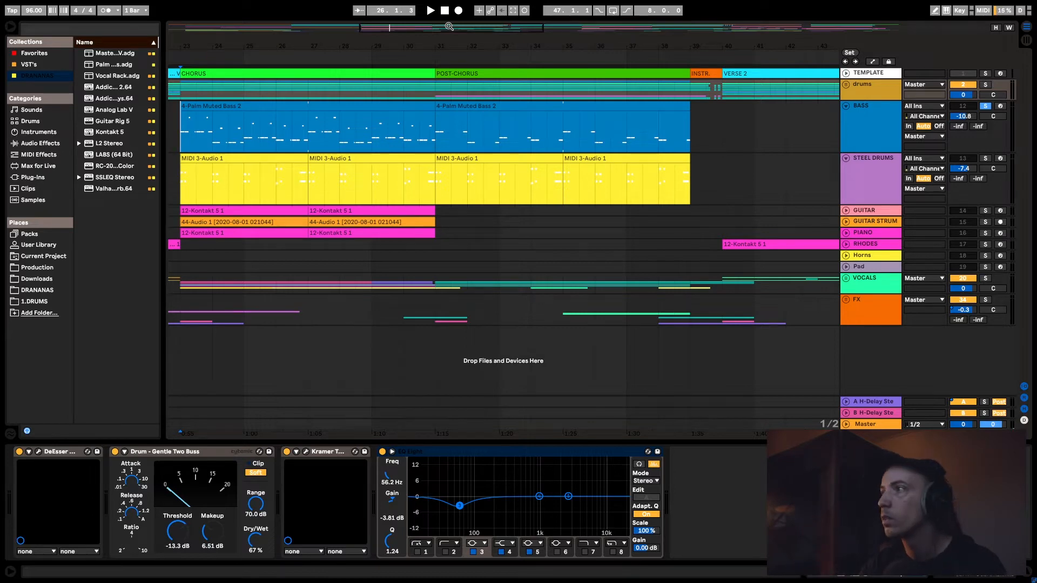
- Arm the BASS track for recording and audition it soloed together with the drums group
{"action": "left_click", "coordinate": [1000, 106]}
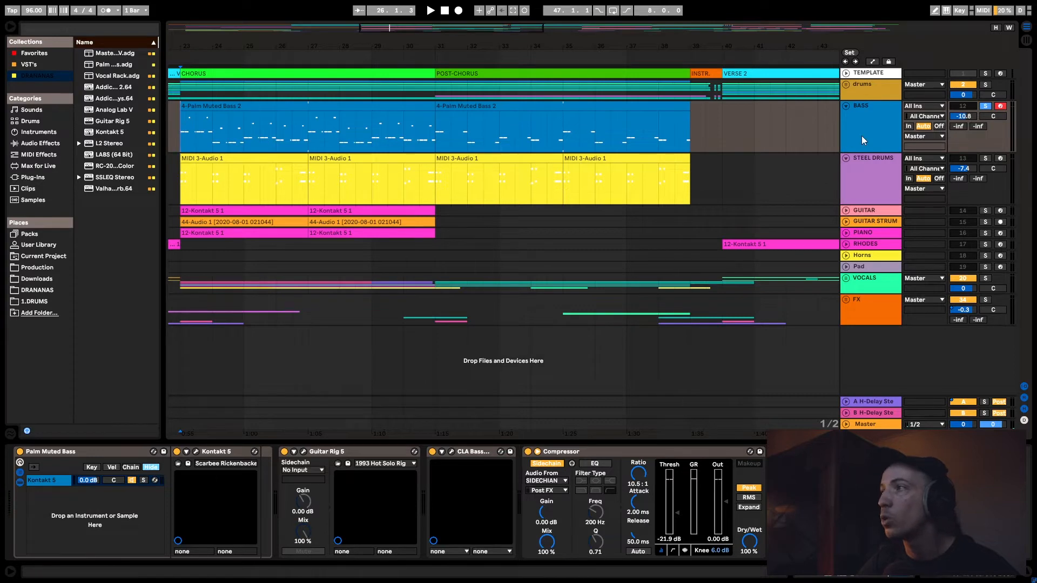
{"action": "left_click", "coordinate": [986, 85]}
{"action": "key", "text": "space"}
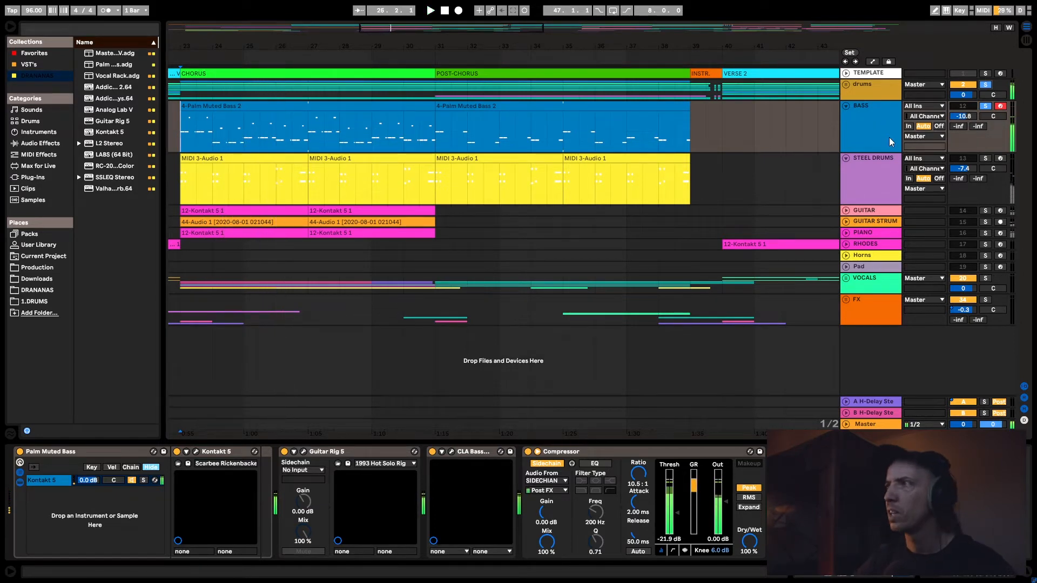
{"action": "key", "text": "space"}
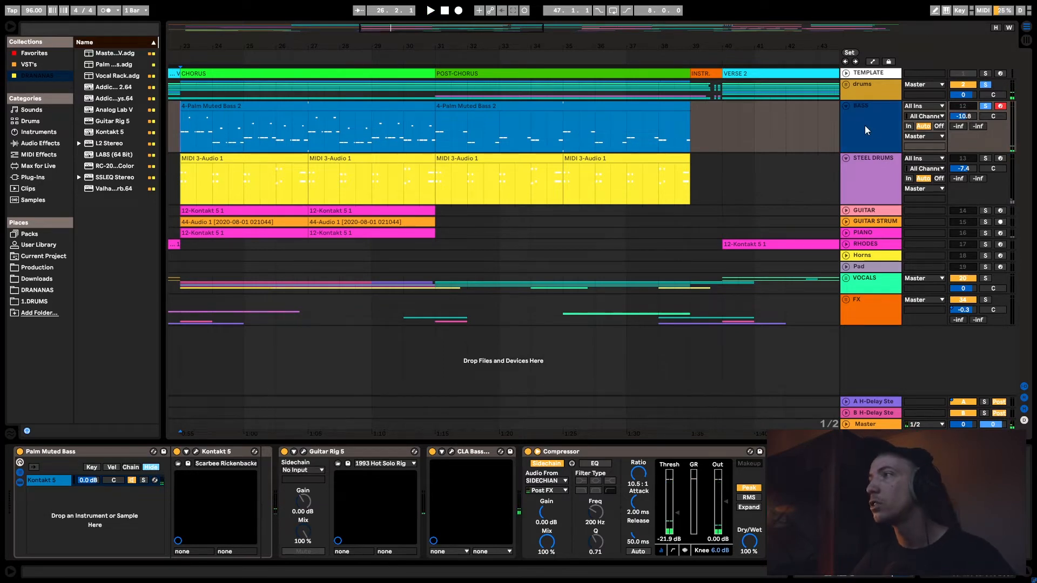
- Fold the BASS track, audition STEEL DRUMS soloed from bar 23, then unsolo and fold STEEL DRUMS
{"action": "left_click", "coordinate": [847, 107]}
{"action": "left_click", "coordinate": [857, 119]}
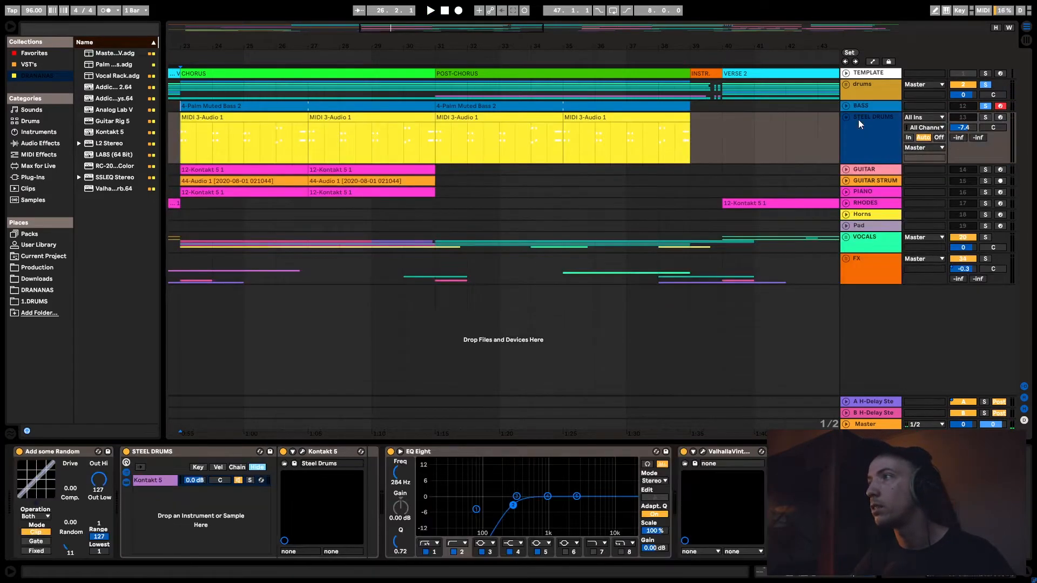
{"action": "left_click", "coordinate": [985, 118]}
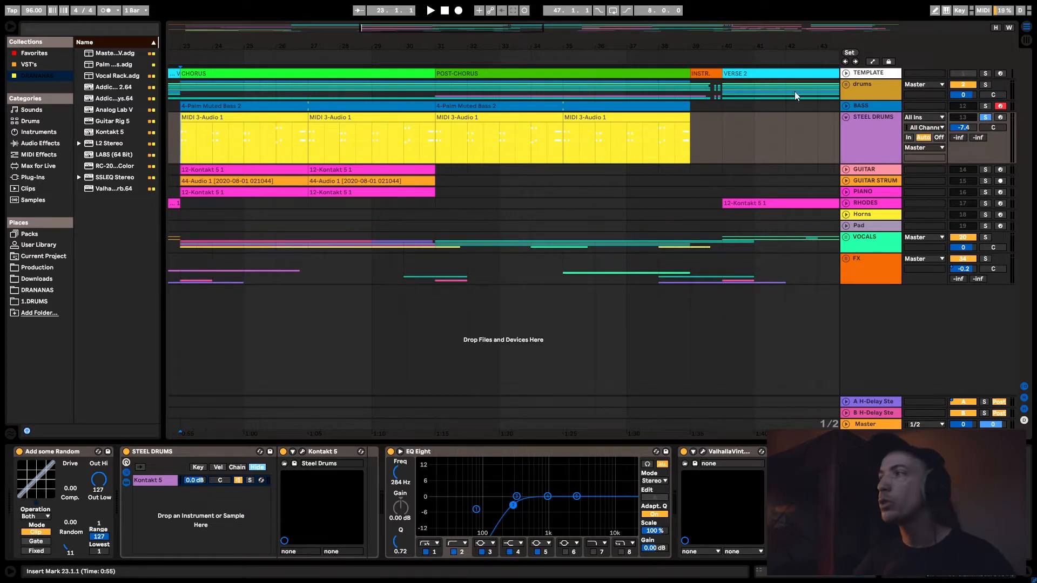
{"action": "left_click", "coordinate": [860, 128]}
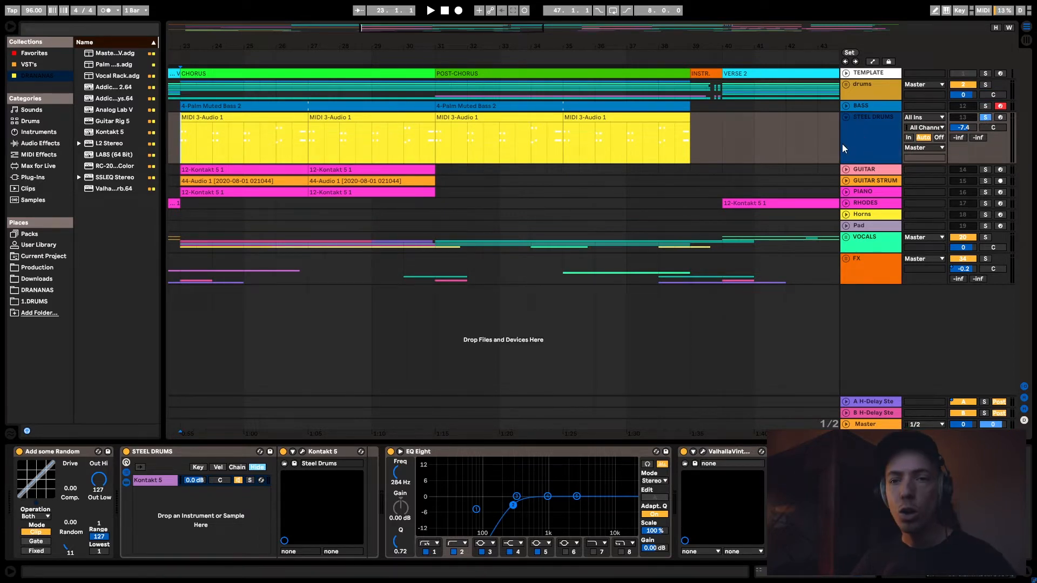
{"action": "key", "text": "space"}
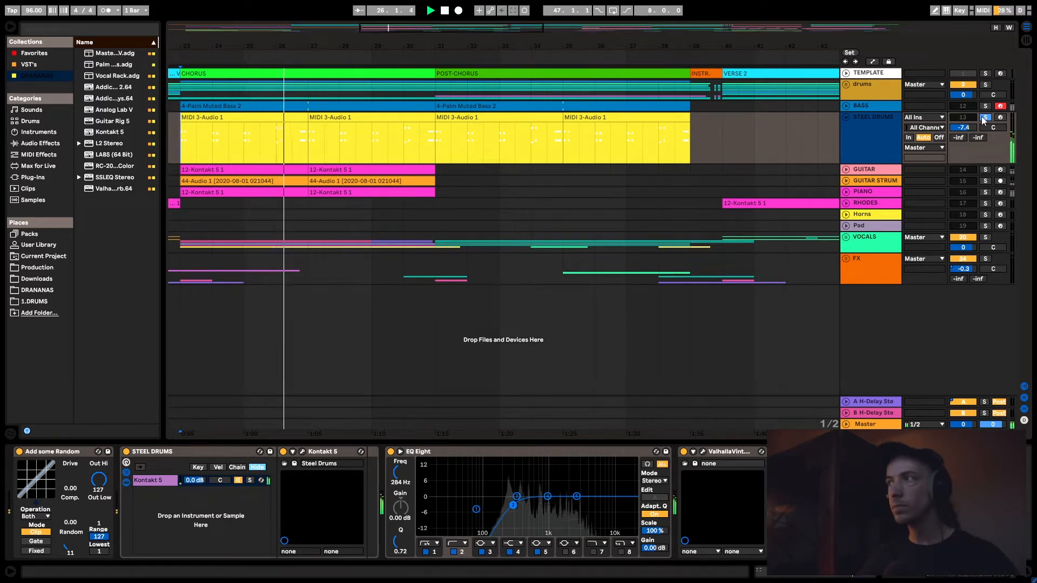
{"action": "left_click", "coordinate": [984, 118]}
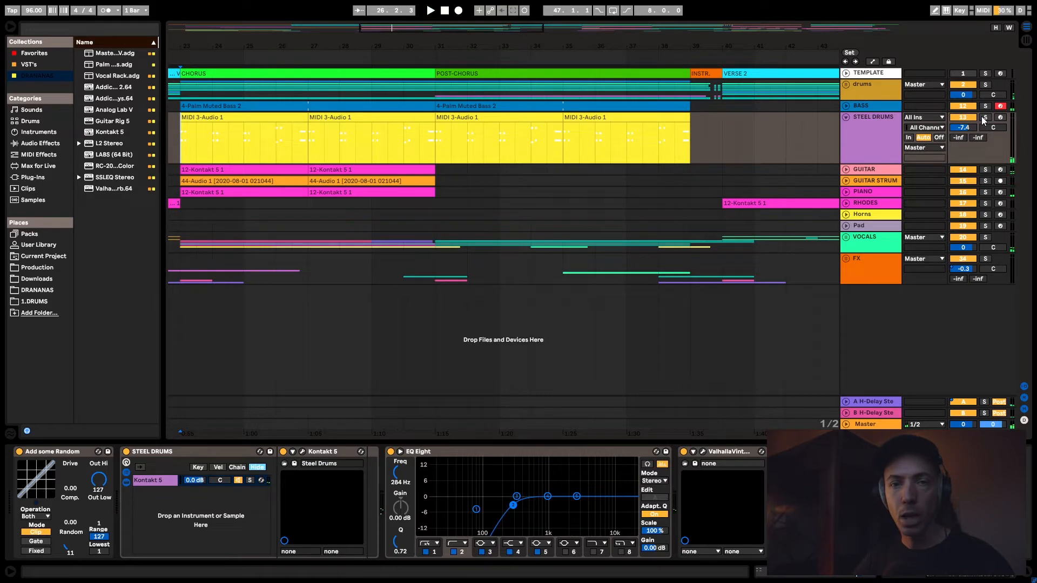
{"action": "left_click", "coordinate": [845, 117]}
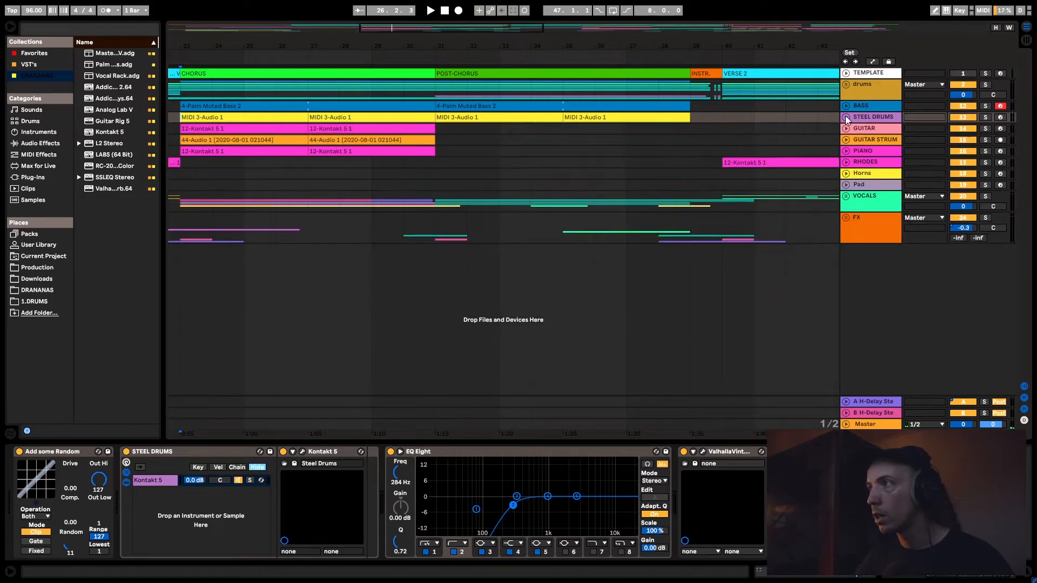
- Solo and unfold the GUITAR track and audition it from the chorus start at bar 23
{"action": "left_click", "coordinate": [859, 130]}
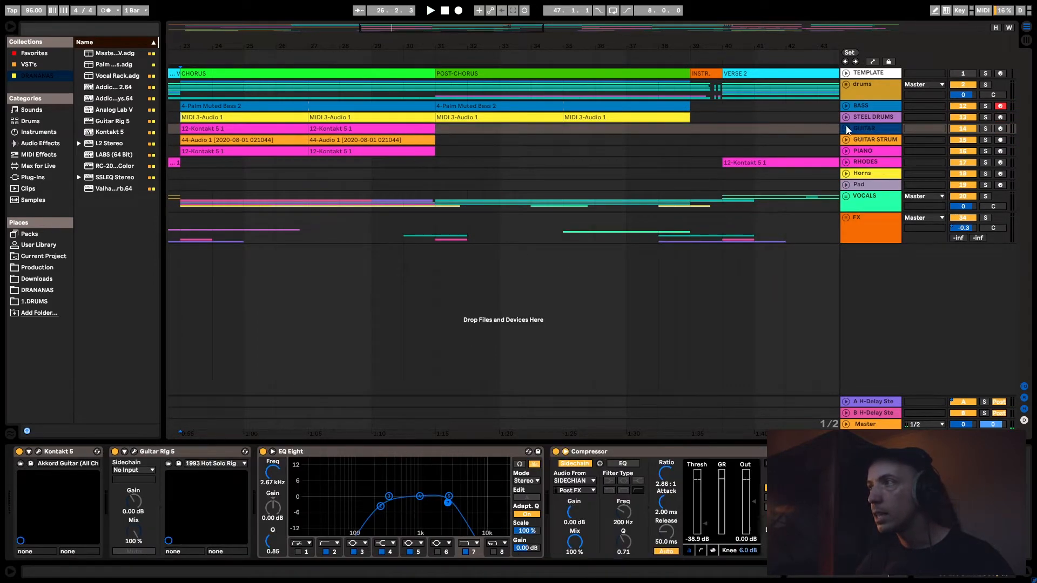
{"action": "left_click_drag", "start_coordinate": [421, 42], "coordinate": [422, 23]}
{"action": "mouse_move", "coordinate": [685, 32]}
{"action": "left_mouse_down"}
{"action": "mouse_move", "coordinate": [702, 48]}
{"action": "mouse_move", "coordinate": [684, 46]}
{"action": "left_mouse_up"}
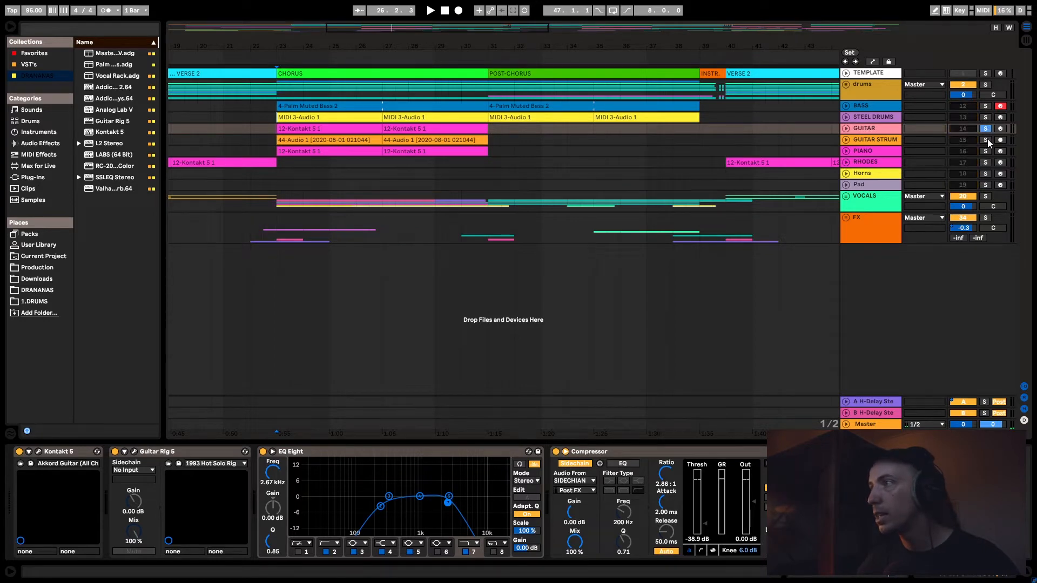
{"action": "key", "text": "space"}
{"action": "left_click", "coordinate": [846, 128]}
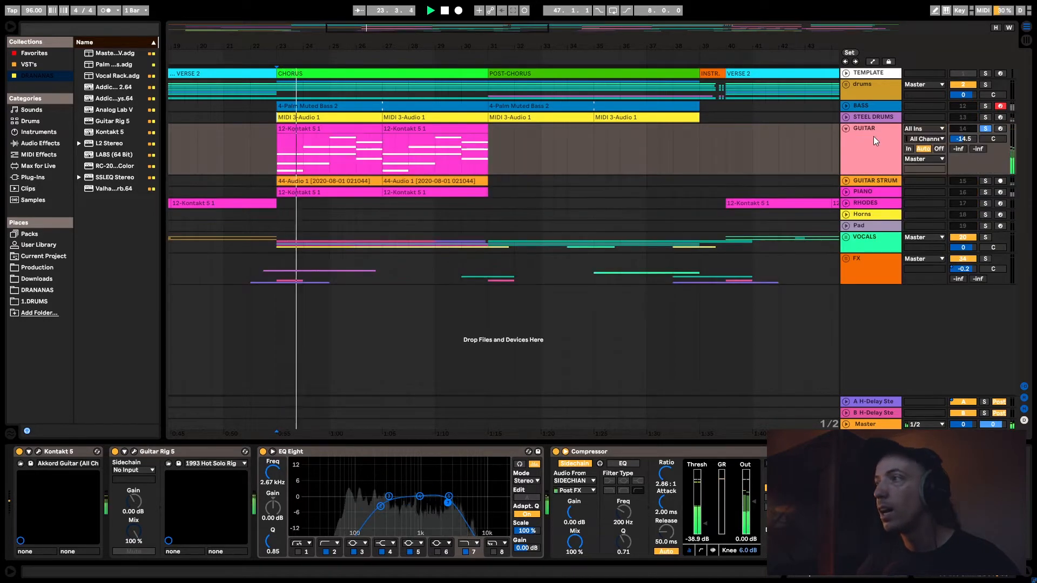
{"action": "left_click", "coordinate": [873, 137]}
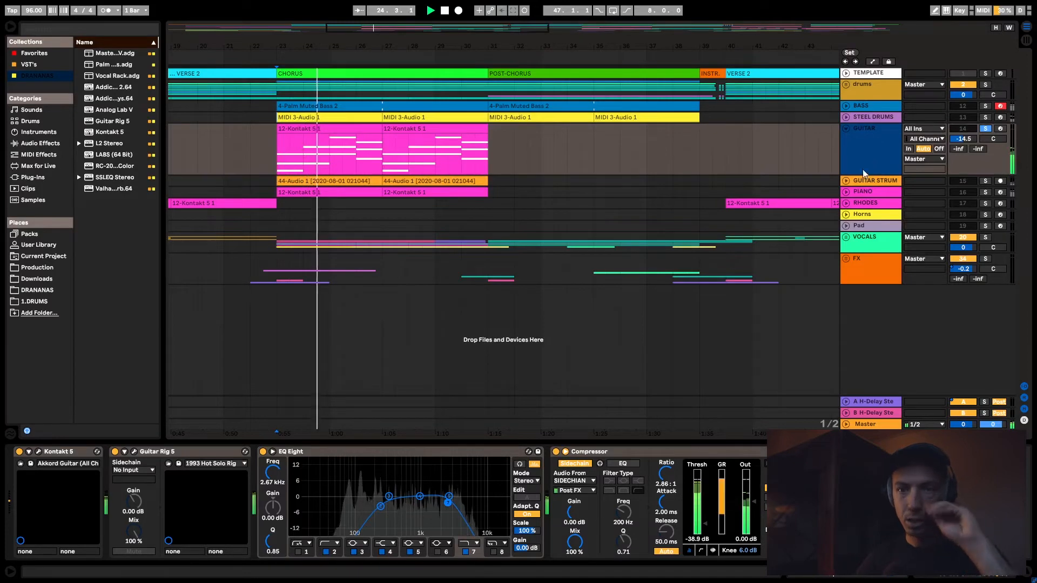
{"action": "key", "text": "space"}
- Select the GUITAR track's chorus clips from bar 23 to 31 and examine the Guitar Rig 5 device in its chain
{"action": "mouse_move", "coordinate": [274, 157]}
{"action": "left_mouse_down"}
{"action": "mouse_move", "coordinate": [493, 160]}
{"action": "mouse_move", "coordinate": [270, 157]}
{"action": "left_mouse_up"}
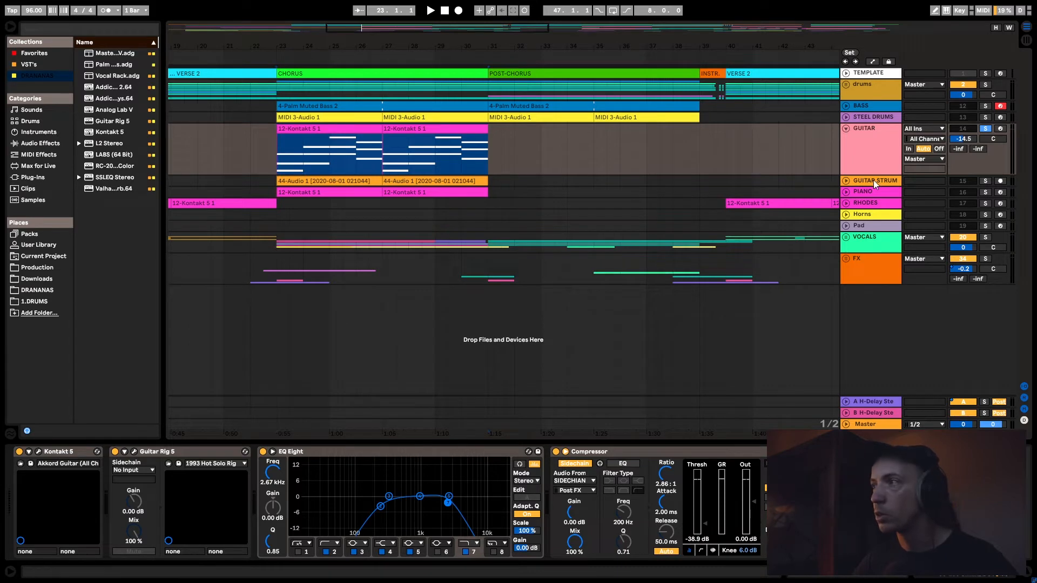
{"action": "left_click", "coordinate": [178, 465]}
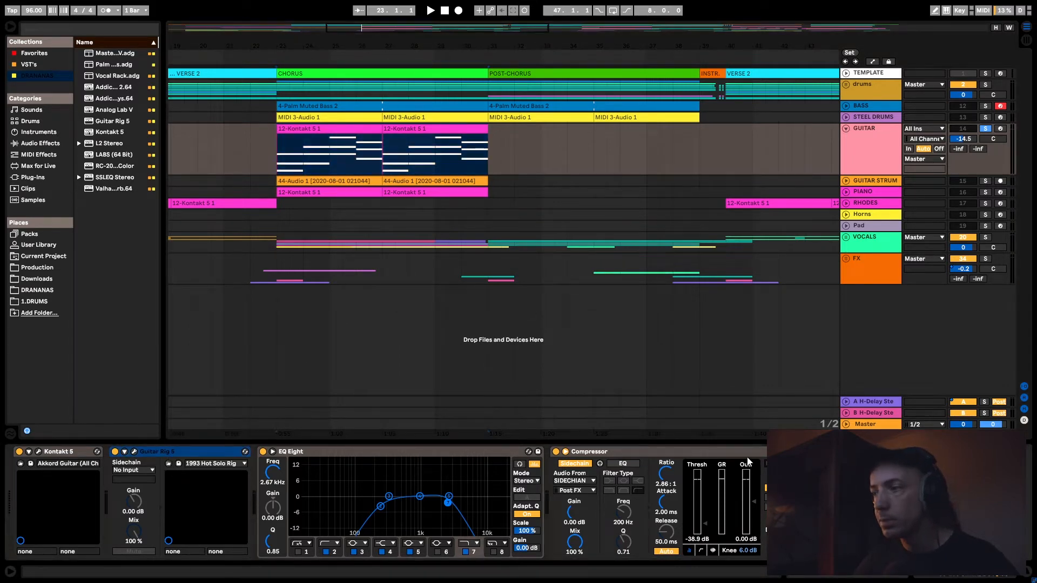
{"action": "left_click", "coordinate": [368, 461]}
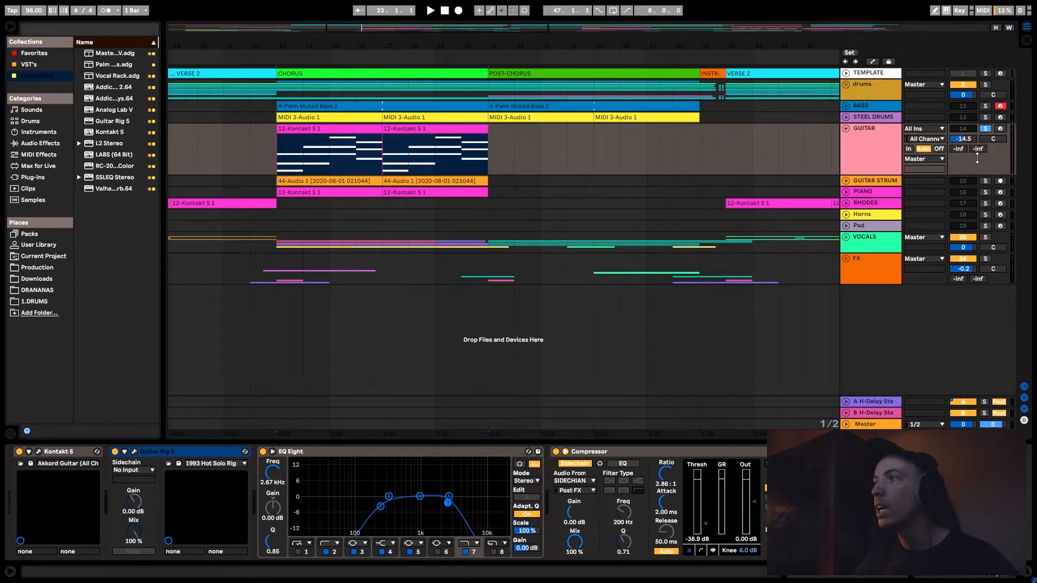
- Solo and unfold the GUITAR STRUM track and audition it from bar 23
{"action": "key", "text": "space"}
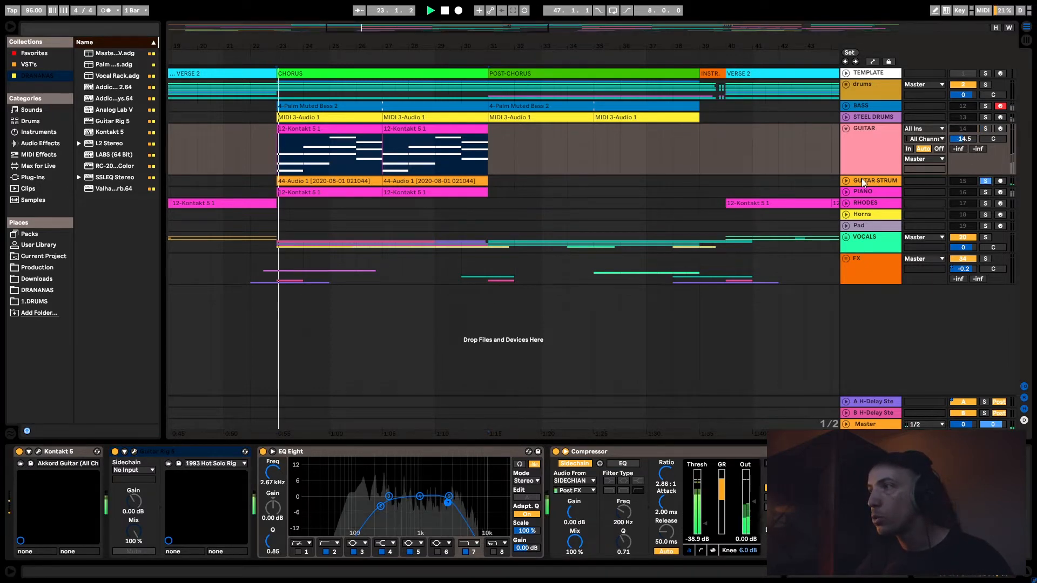
{"action": "left_click", "coordinate": [846, 180]}
{"action": "left_click", "coordinate": [861, 186]}
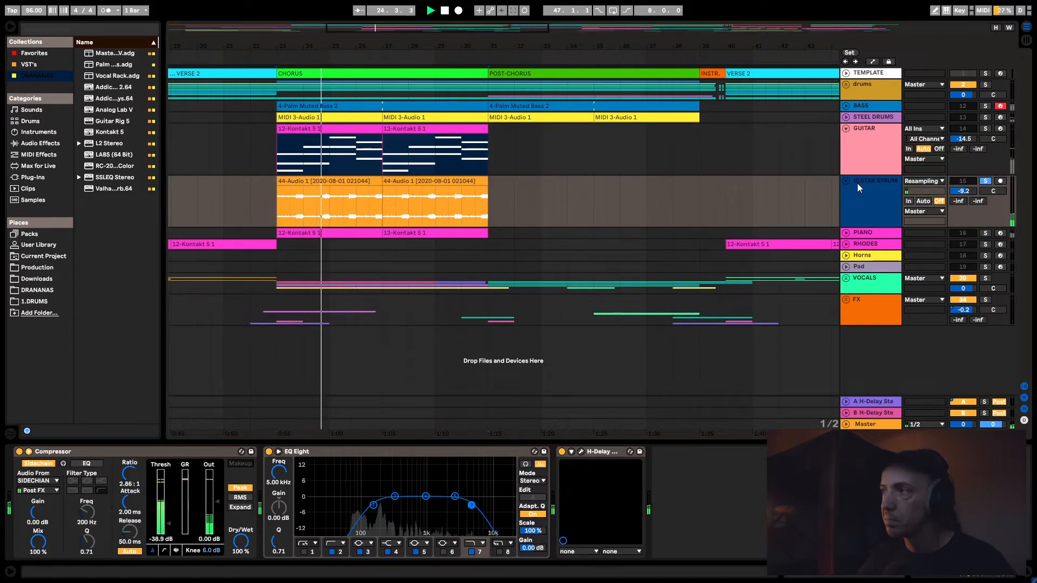
{"action": "key", "text": "space"}
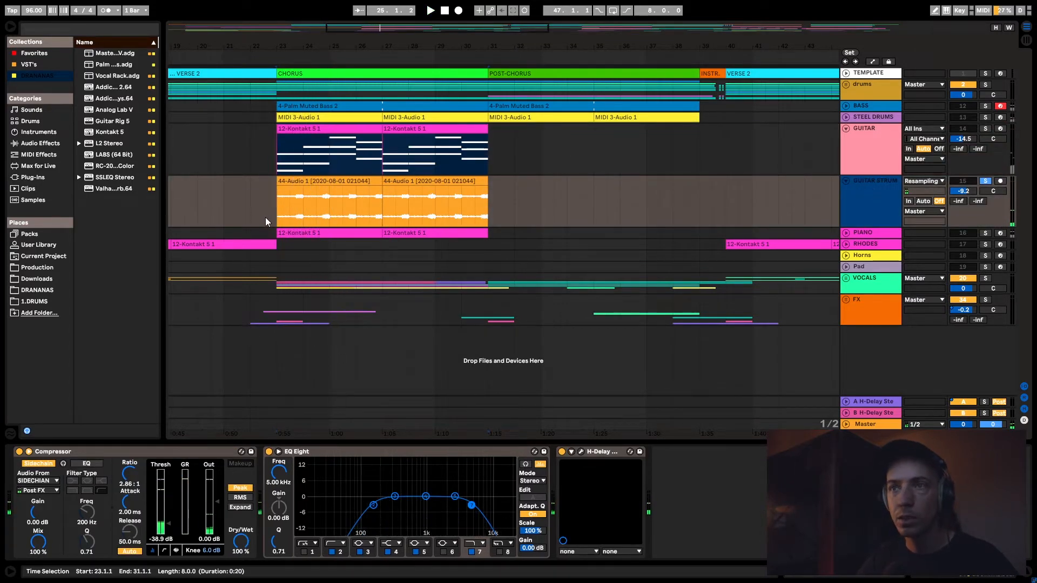
- Solo GUITAR alongside GUITAR STRUM, audition both from bar 25, and fold the two tracks
{"action": "left_click_drag", "start_coordinate": [277, 213], "coordinate": [301, 217]}
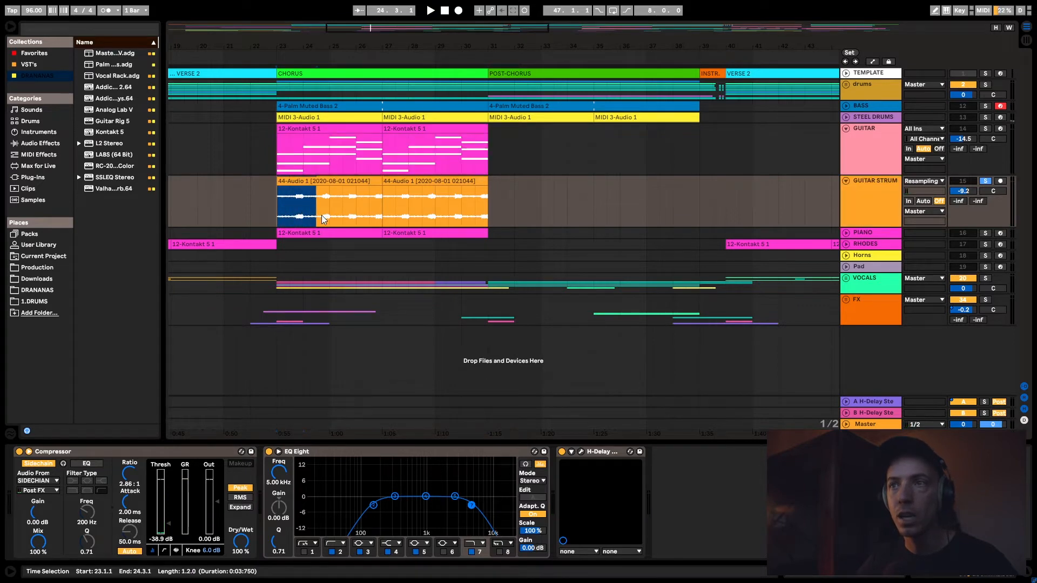
{"action": "left_click", "coordinate": [323, 215]}
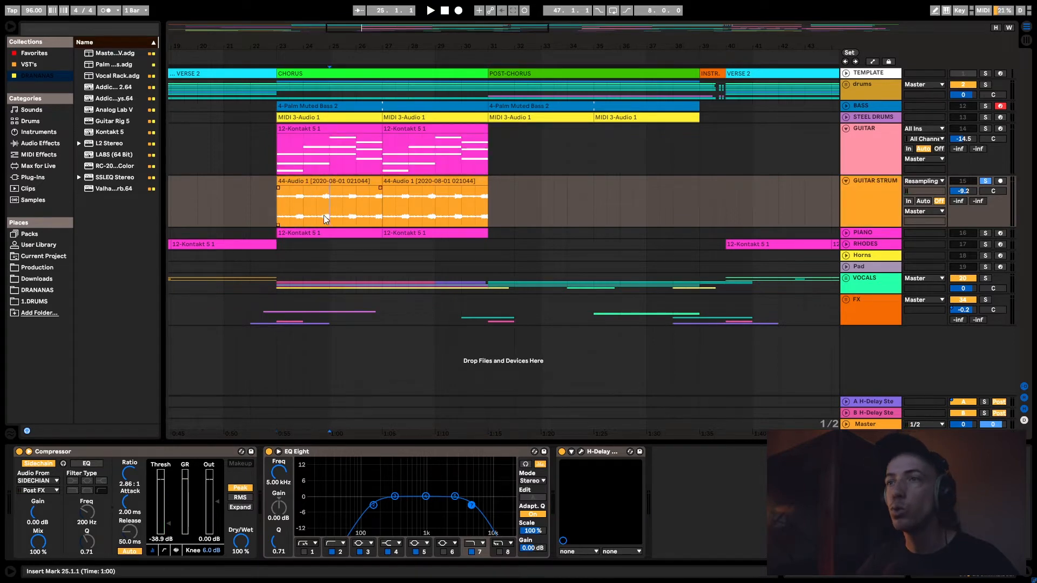
{"action": "left_click", "coordinate": [984, 128]}
{"action": "key", "text": "space"}
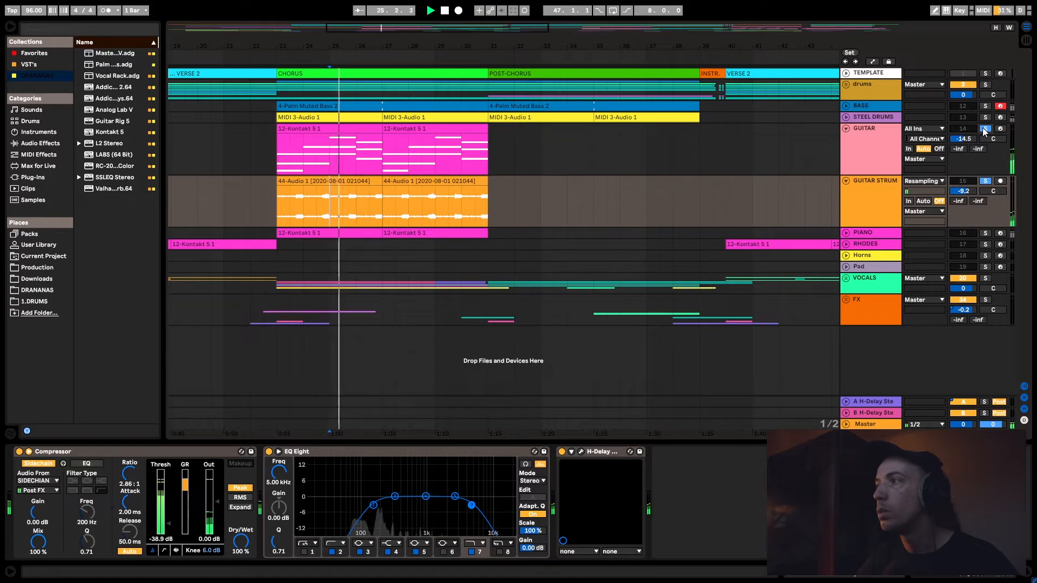
{"action": "left_click", "coordinate": [861, 170]}
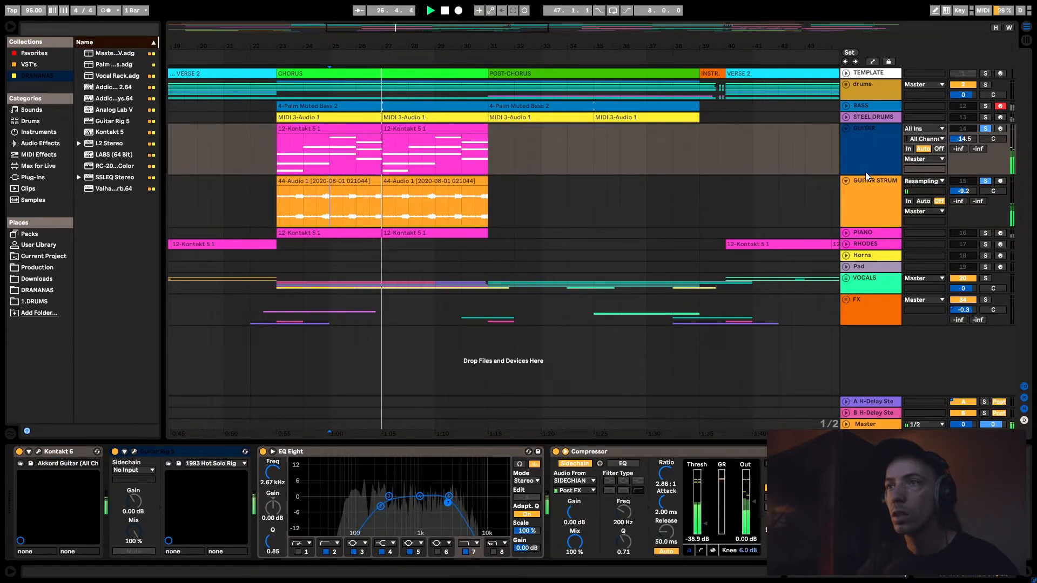
{"action": "key", "text": "space"}
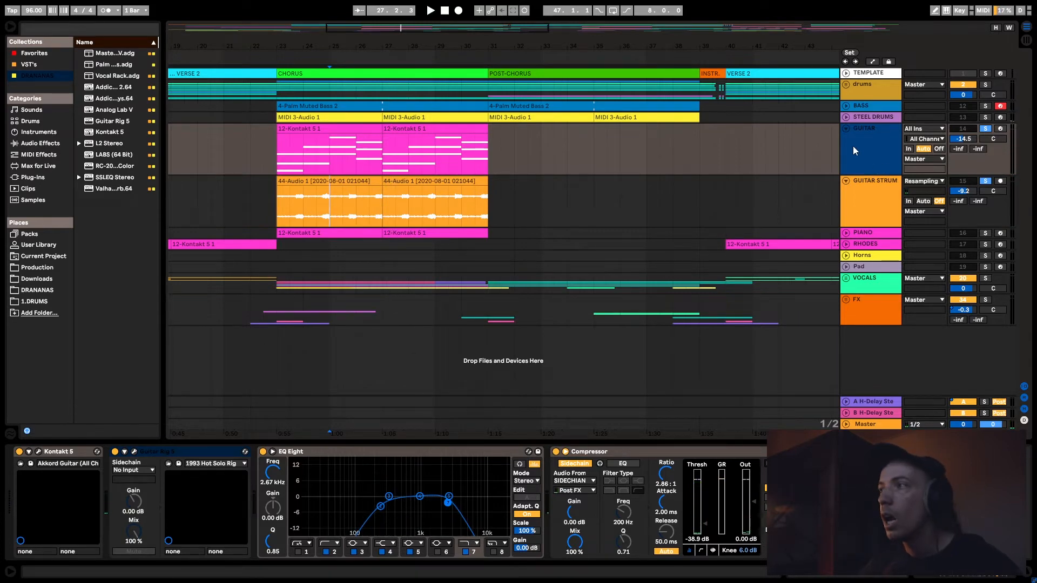
{"action": "left_click", "coordinate": [846, 129]}
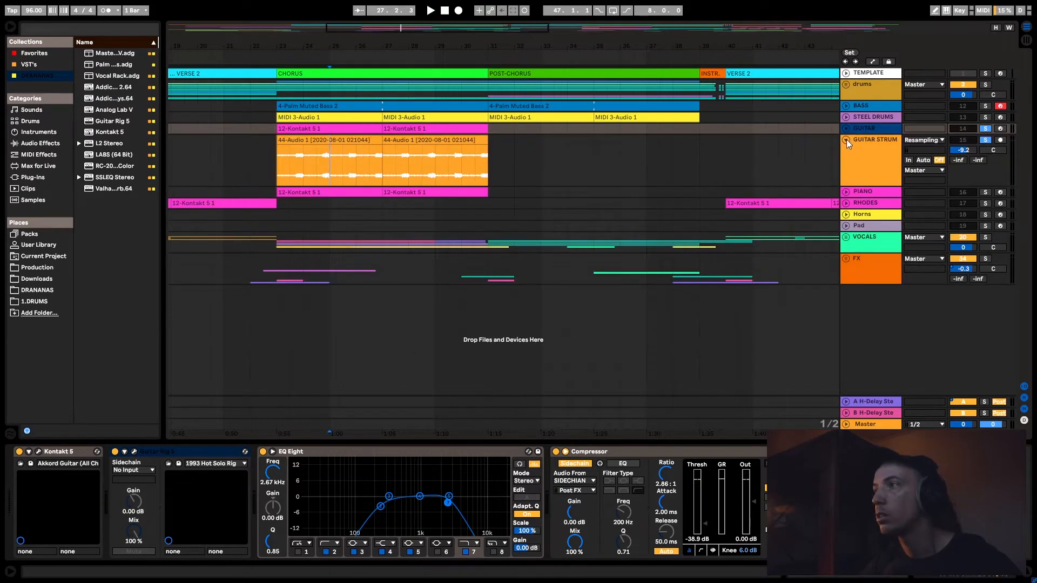
{"action": "left_click", "coordinate": [846, 140]}
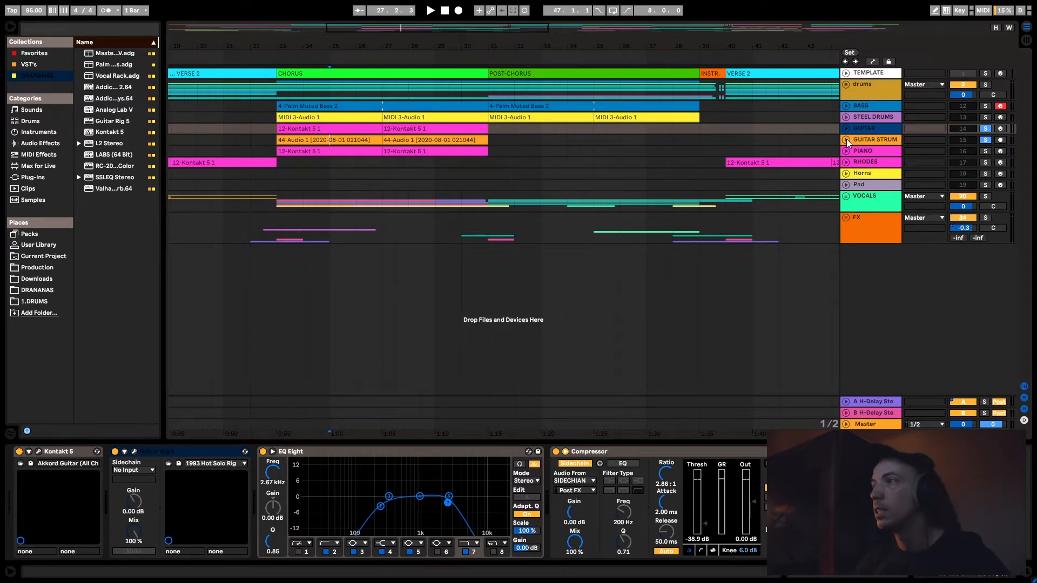
- Solo the PIANO track on its own and audition it from bar 25
{"action": "left_click", "coordinate": [883, 153]}
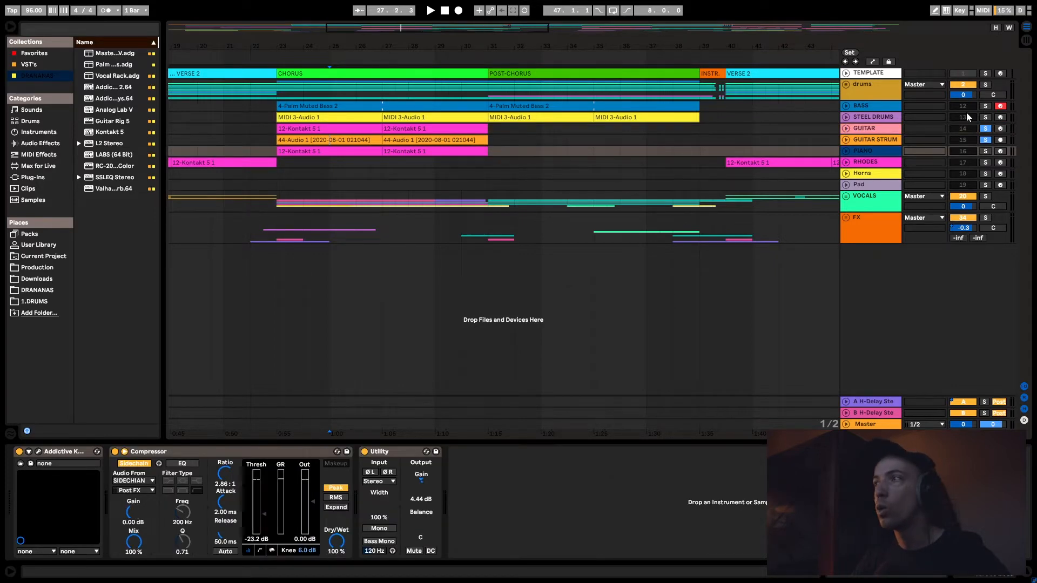
{"action": "left_click", "coordinate": [986, 151]}
{"action": "key", "text": "space"}
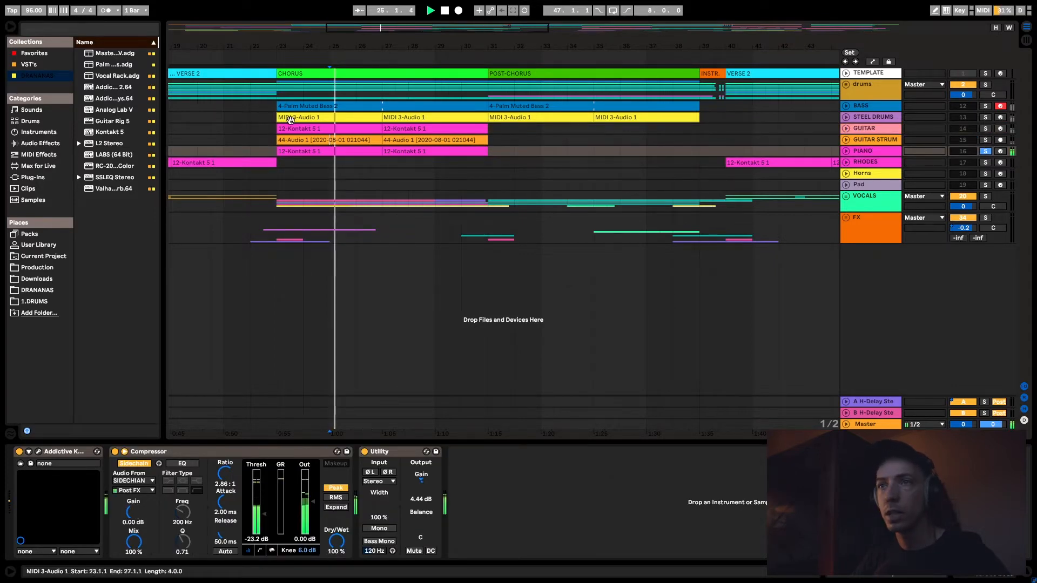
- Unfold the PIANO track, stop playback and turn off its solo
{"action": "left_click", "coordinate": [846, 151]}
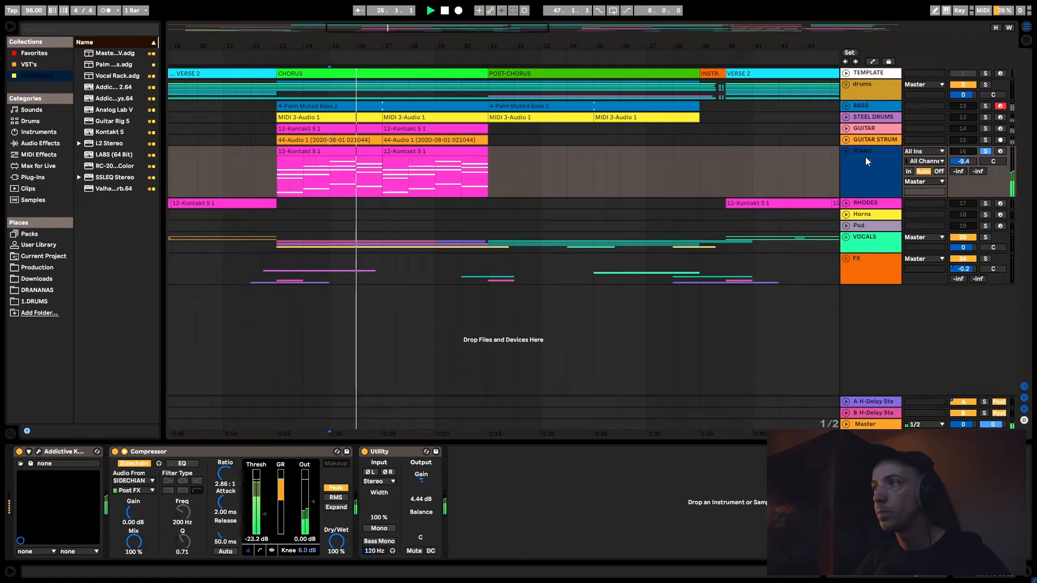
{"action": "key", "text": "space"}
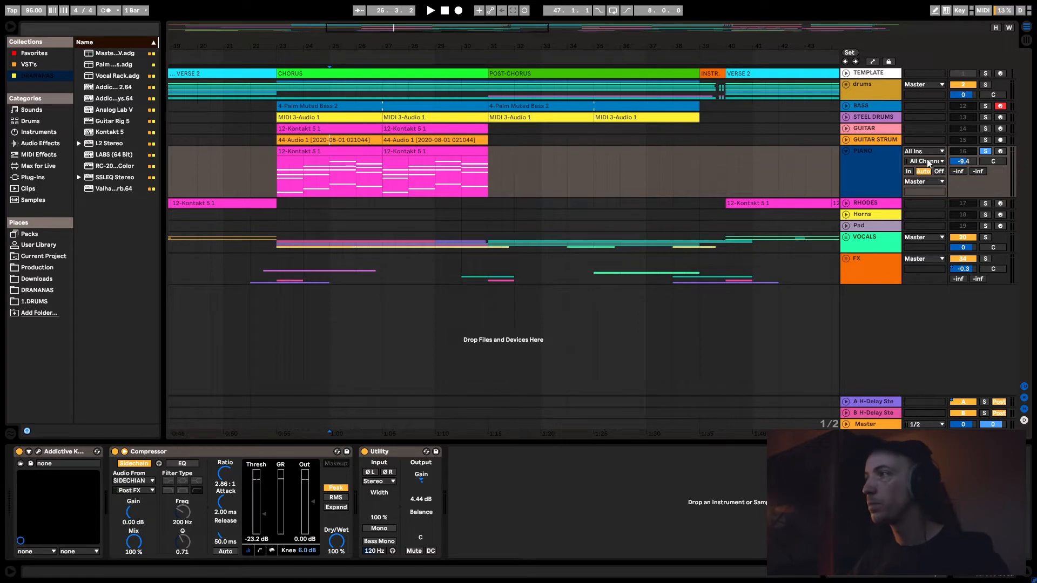
{"action": "left_click", "coordinate": [984, 152]}
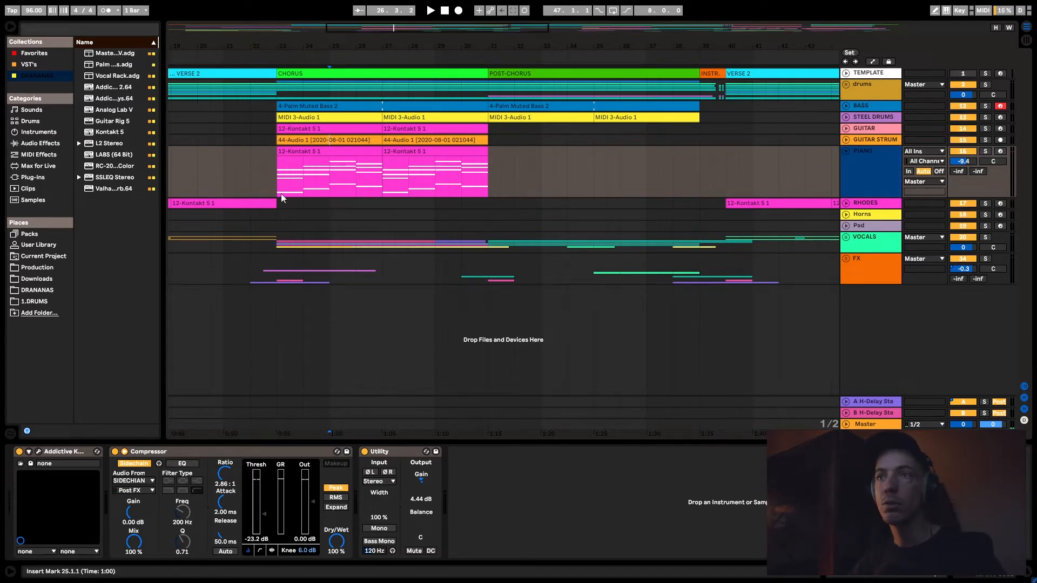
{"action": "left_click", "coordinate": [276, 170]}
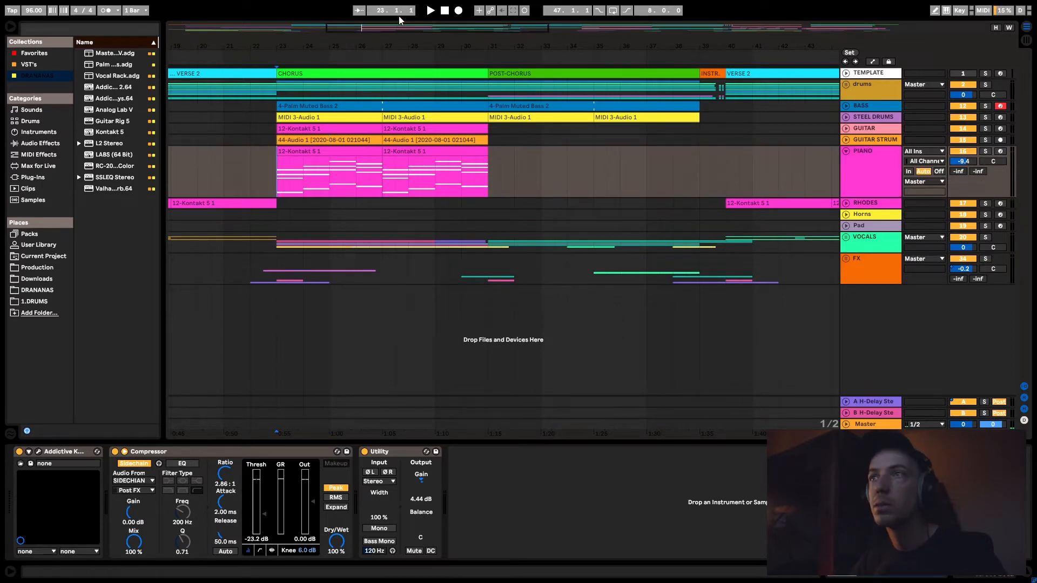
- Solo and unfold the RHODES track, audition it from the start of VERSE 2, and clear the solo to hear the full mix
{"action": "left_click_drag", "start_coordinate": [466, 26], "coordinate": [397, 15]}
{"action": "left_click", "coordinate": [368, 187]}
{"action": "left_click", "coordinate": [986, 204]}
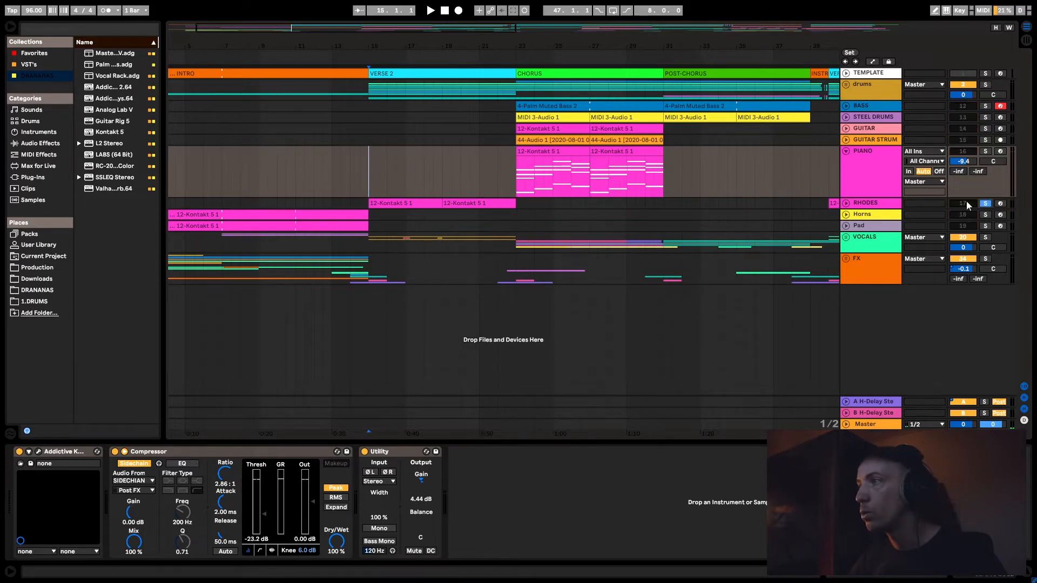
{"action": "left_click", "coordinate": [846, 203]}
{"action": "key", "text": "space"}
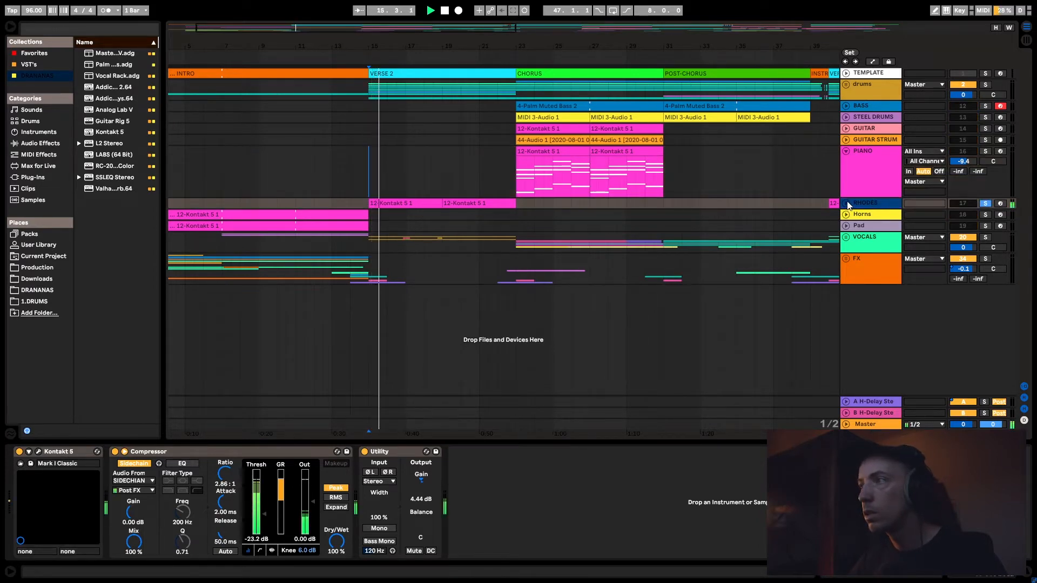
{"action": "left_click", "coordinate": [986, 204]}
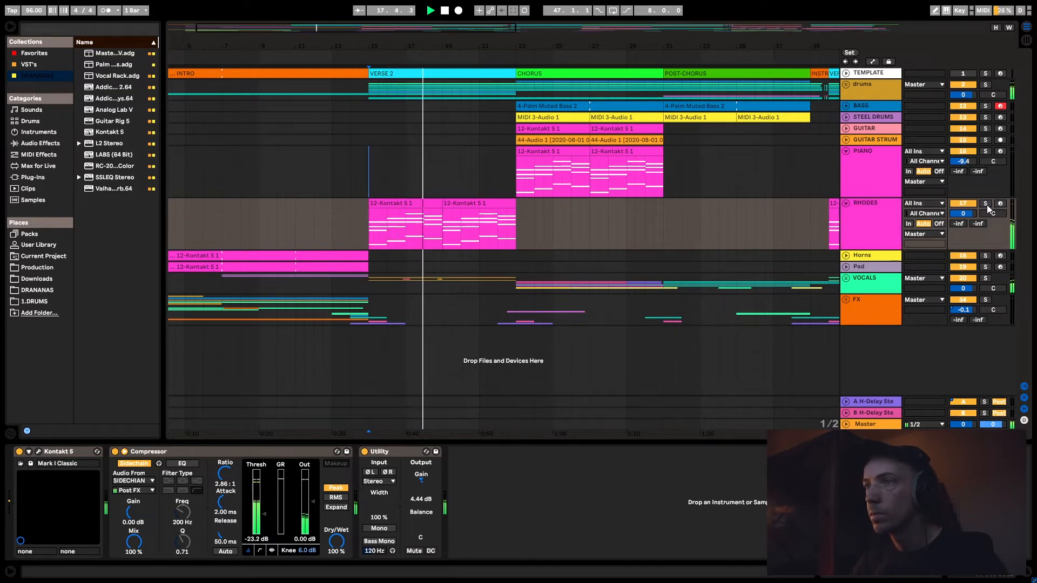
{"action": "key", "text": "space"}
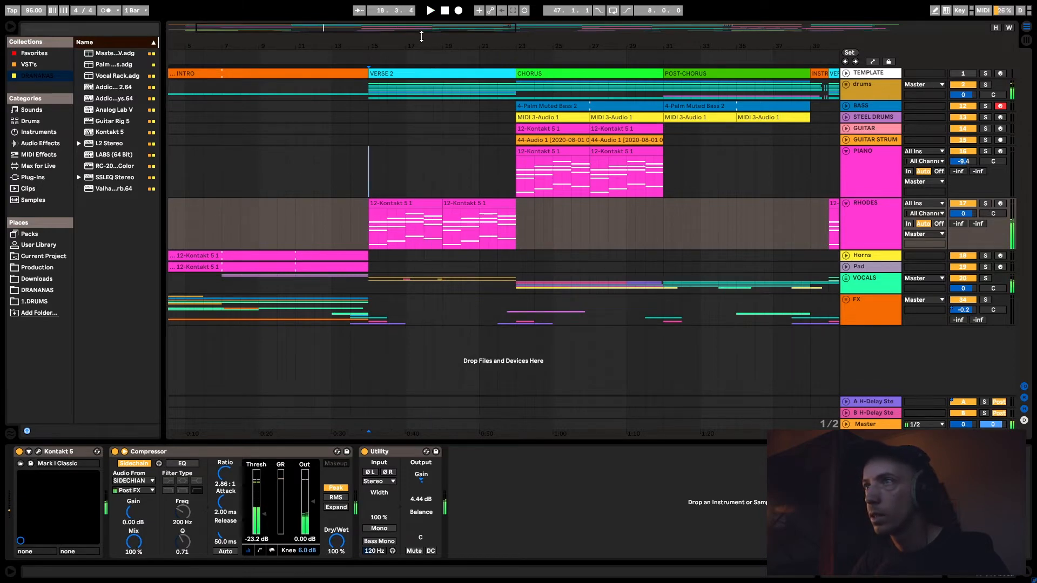
- Play the full mix from the start of the POST-CHORUS at bar 31
{"action": "left_click_drag", "start_coordinate": [420, 29], "coordinate": [512, 29]}
{"action": "left_click", "coordinate": [471, 219]}
{"action": "key", "text": "space"}
{"action": "key", "text": "space"}
{"action": "key", "text": "space"}
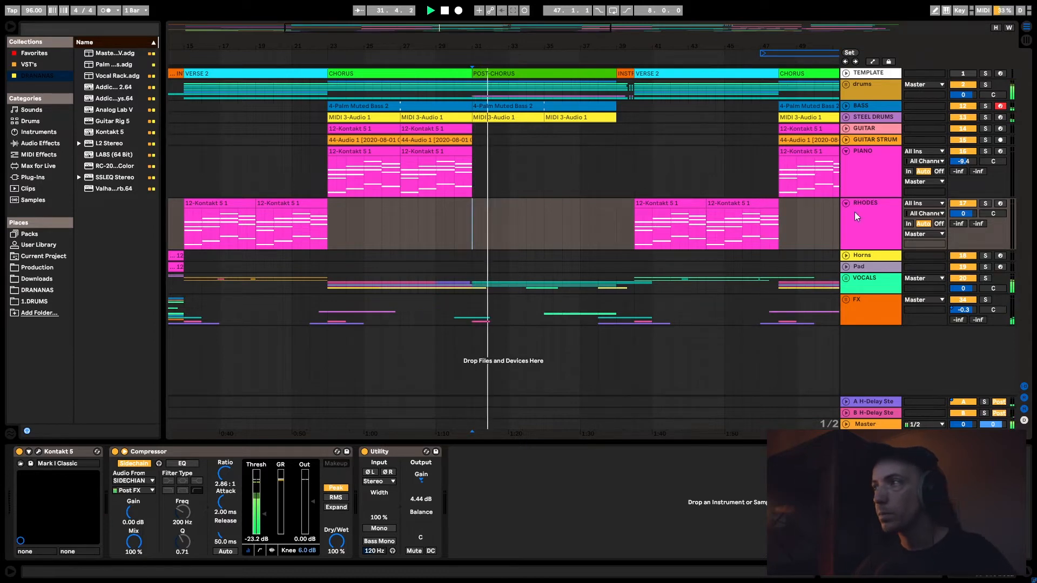
- Fold the PIANO and RHODES tracks
{"action": "left_click", "coordinate": [846, 152]}
{"action": "left_click", "coordinate": [845, 163]}
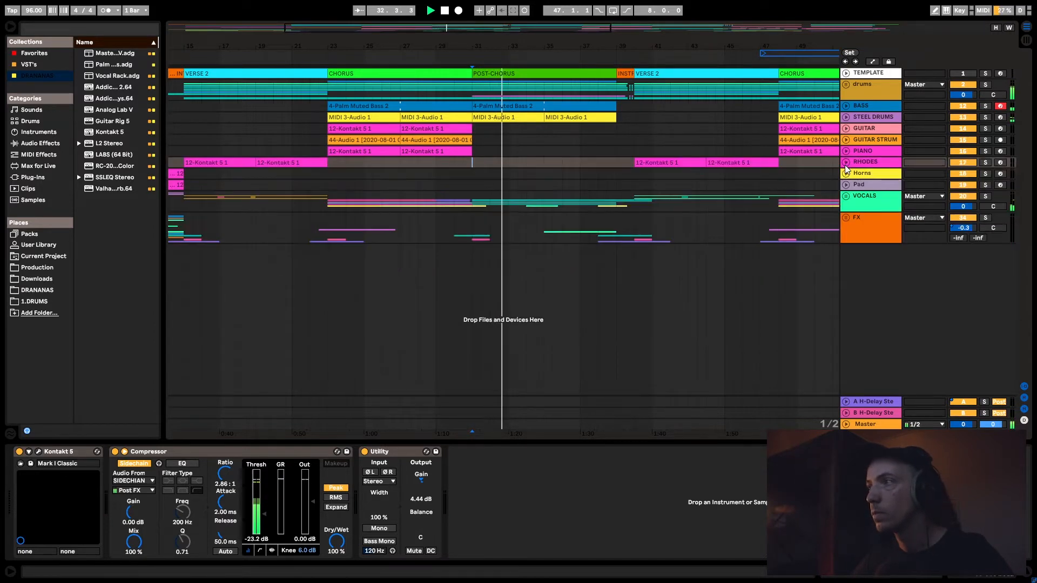
{"action": "left_click", "coordinate": [845, 174]}
{"action": "left_click", "coordinate": [846, 174]}
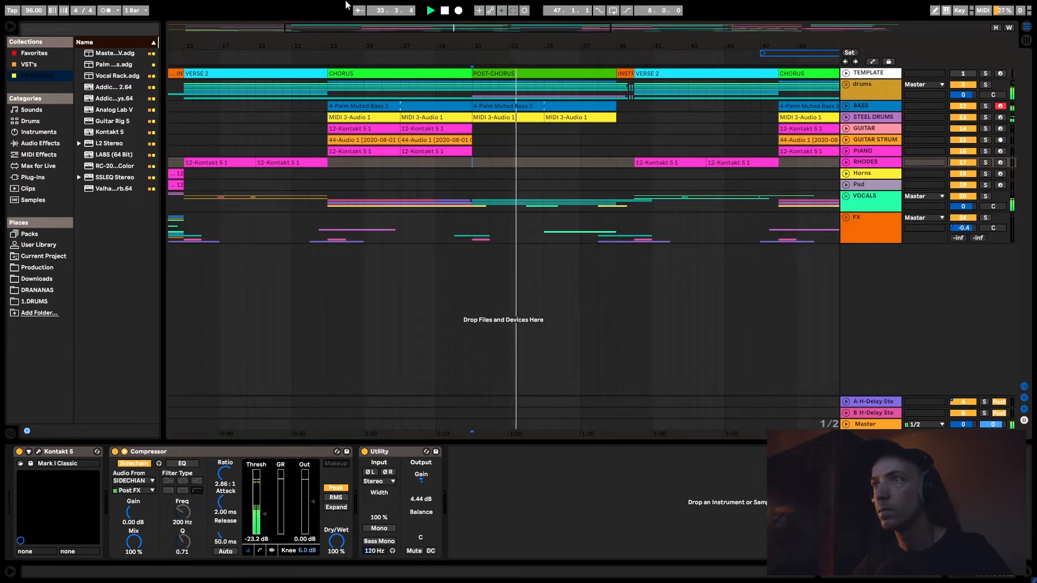
- Select the Pad track and examine the Serum instrument and effects in its device chain
{"action": "key", "text": "minus"}
{"action": "key", "text": "minus"}
{"action": "key", "text": "minus"}
{"action": "key", "text": "plus"}
{"action": "key", "text": "plus"}
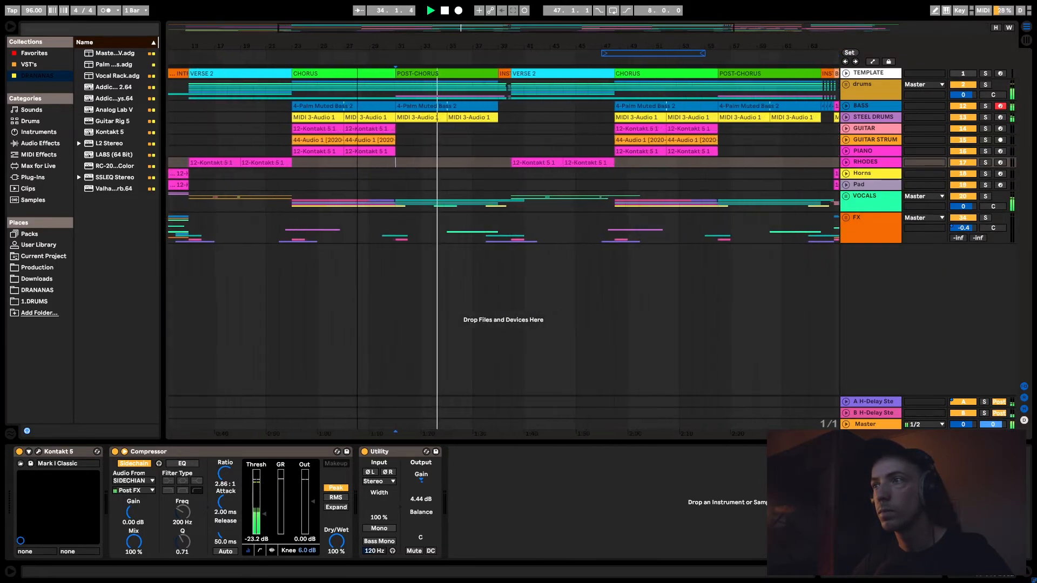
{"action": "left_click", "coordinate": [861, 186]}
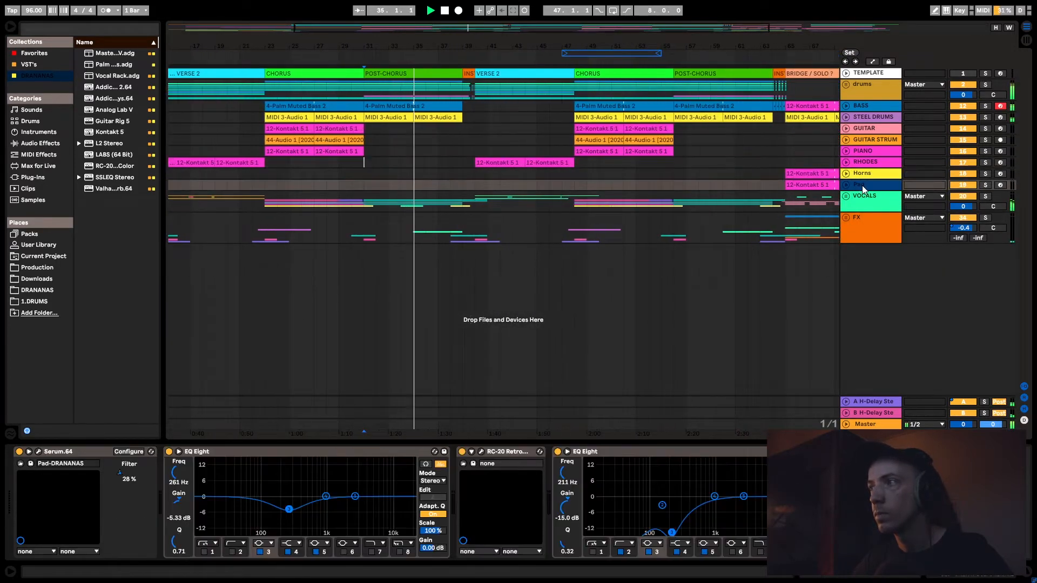
- Stop playback, unfold the VOCALS group and select it with the whole song arrangement in view
{"action": "left_click", "coordinate": [847, 197]}
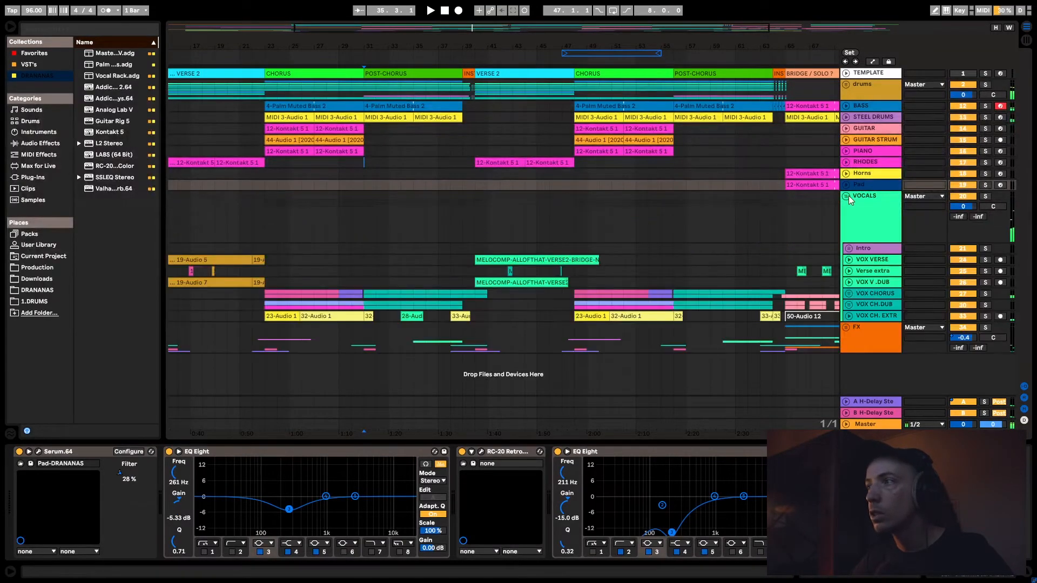
{"action": "left_click", "coordinate": [866, 216]}
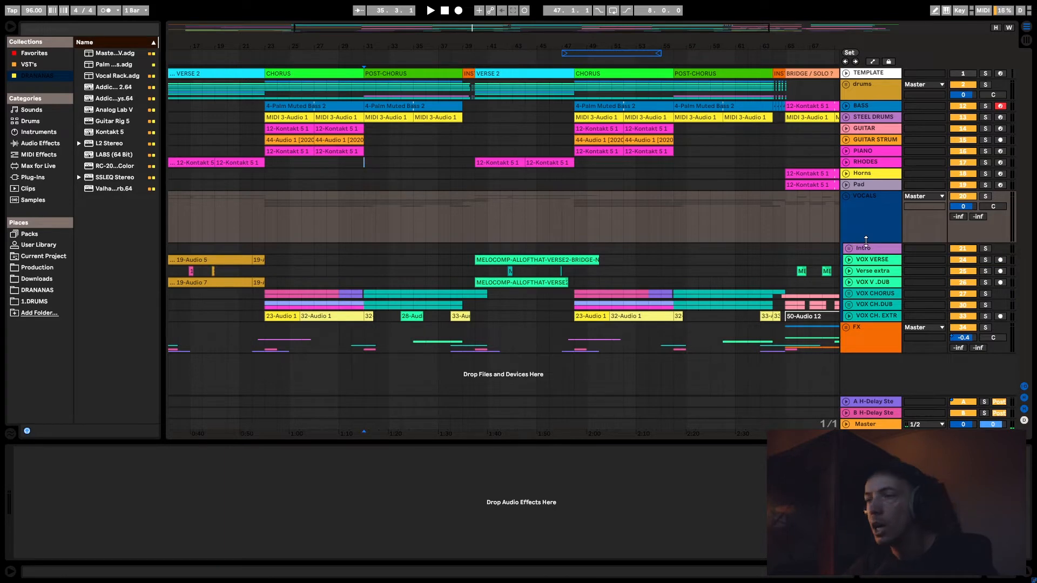
{"action": "left_click_drag", "start_coordinate": [486, 28], "coordinate": [487, 6]}
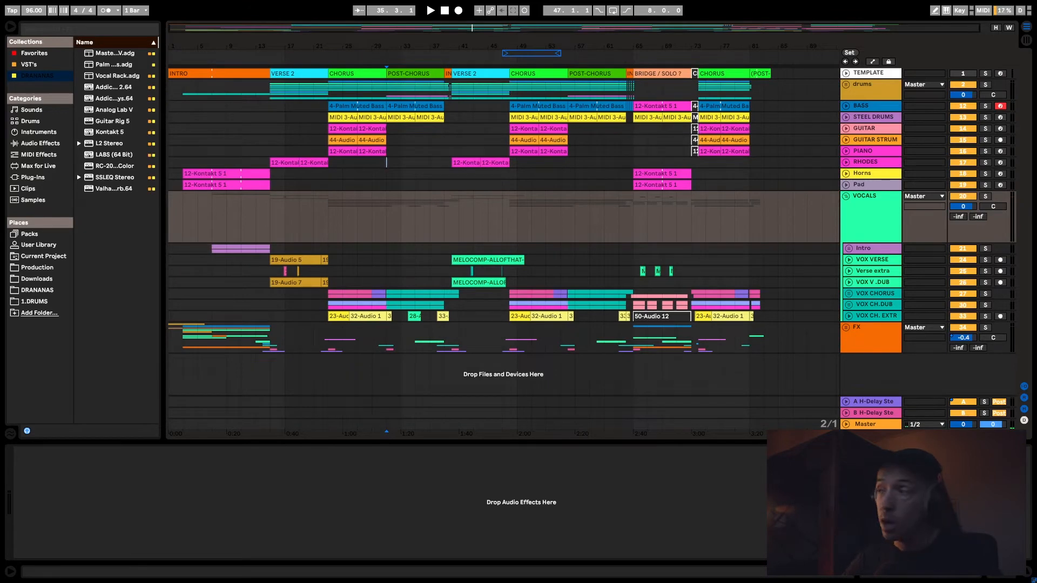
- Examine the device chains of the VOX VERSE, VOX V.DUB and Verse extra tracks
{"action": "left_click", "coordinate": [875, 271]}
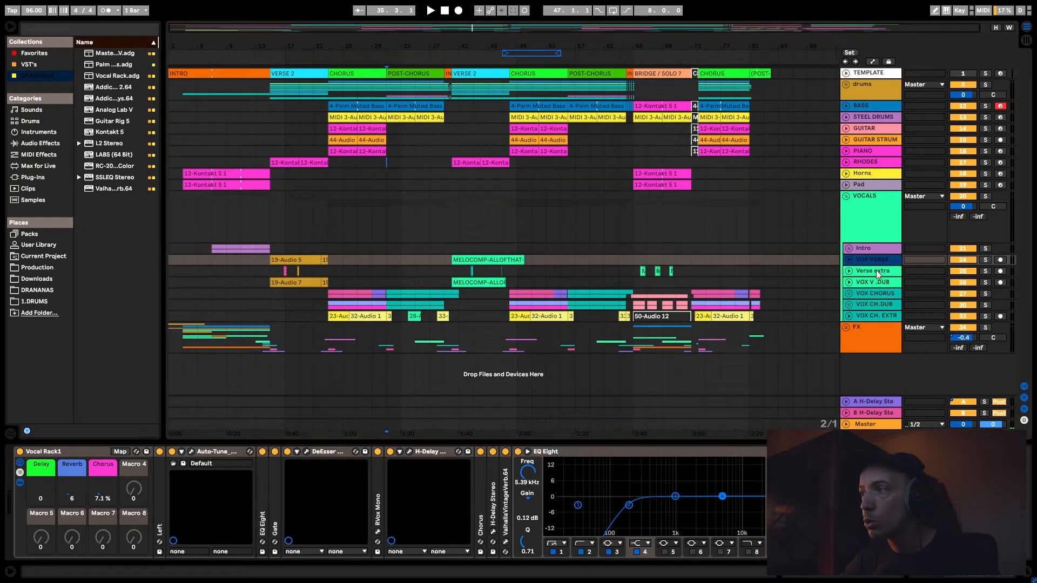
{"action": "left_click", "coordinate": [868, 265]}
{"action": "left_click", "coordinate": [873, 283]}
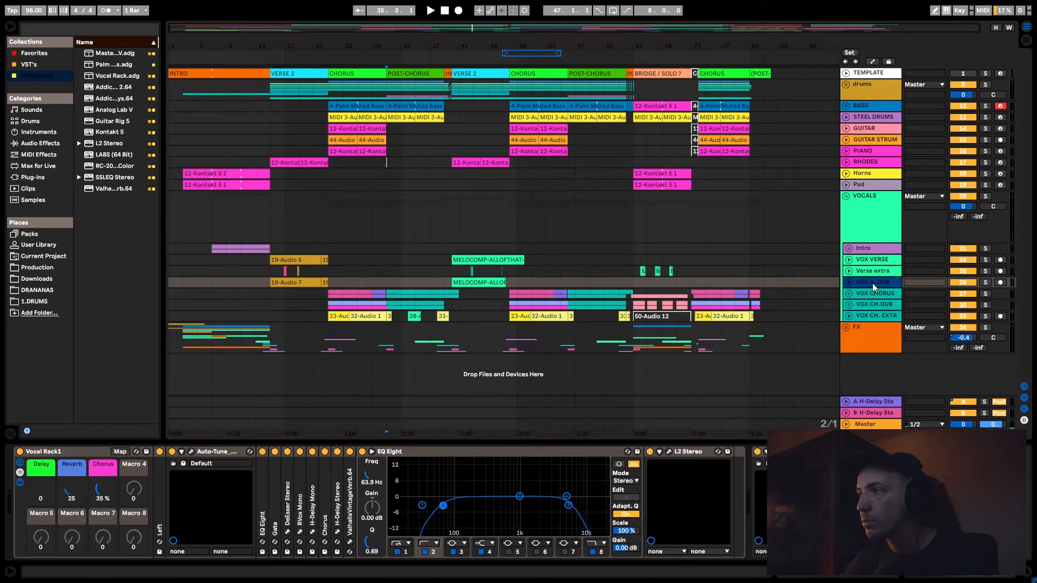
{"action": "left_click", "coordinate": [870, 273]}
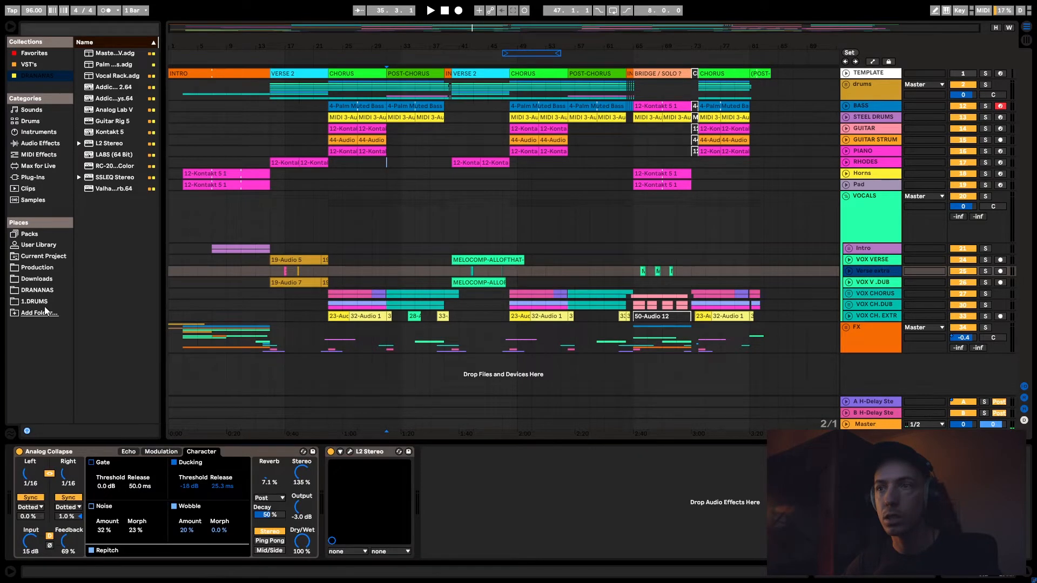
- Solo and unfold the Intro vocal group and play it from bar 7
{"action": "left_click", "coordinate": [212, 257]}
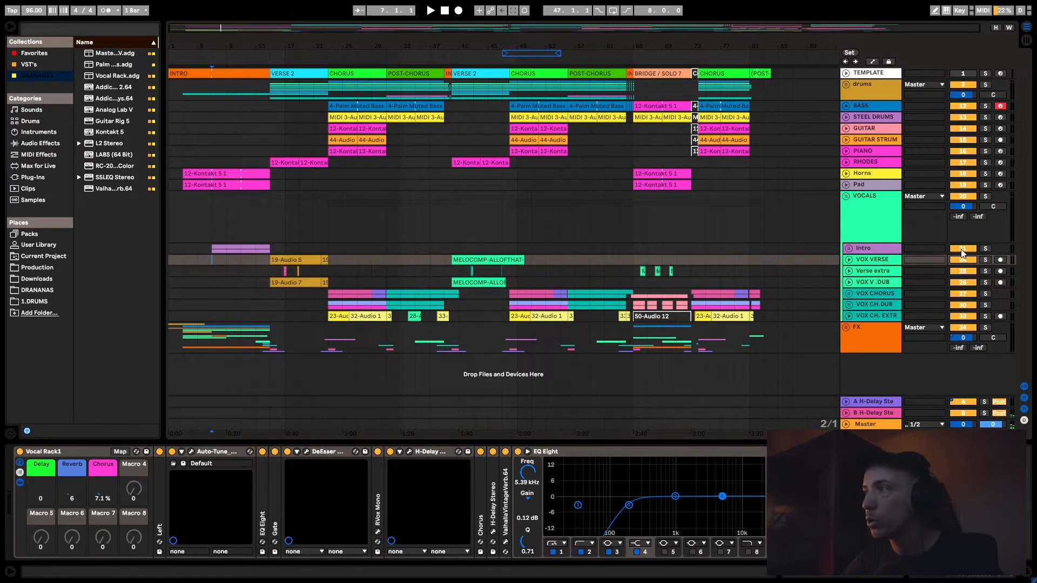
{"action": "left_click", "coordinate": [987, 248]}
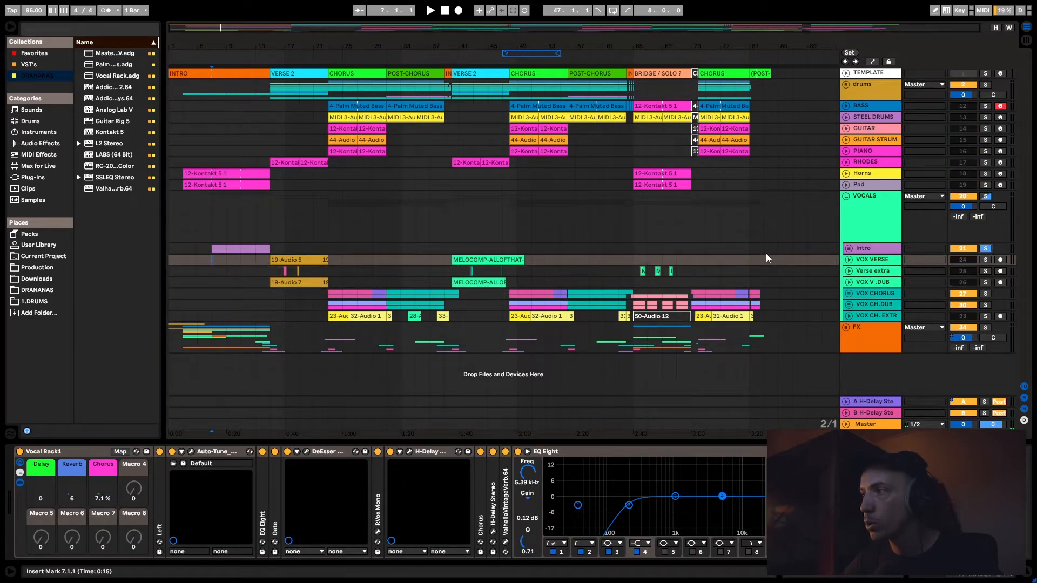
{"action": "left_click", "coordinate": [849, 248]}
- Examine the device chains of the Intro group and its audio tracks during playback, and stop playback
{"action": "scroll", "coordinate": [869, 248], "scroll_direction": "down", "scroll_amount": 2}
{"action": "left_click", "coordinate": [864, 245]}
{"action": "scroll", "coordinate": [864, 245], "scroll_direction": "down", "scroll_amount": 2}
{"action": "left_click", "coordinate": [864, 245]}
{"action": "left_click", "coordinate": [866, 206]}
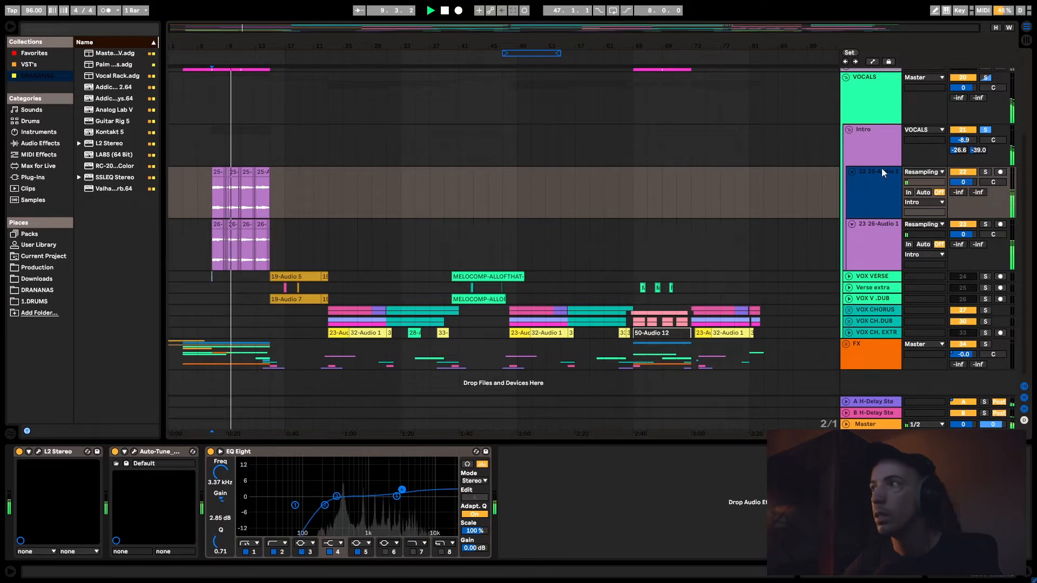
{"action": "left_click", "coordinate": [857, 149]}
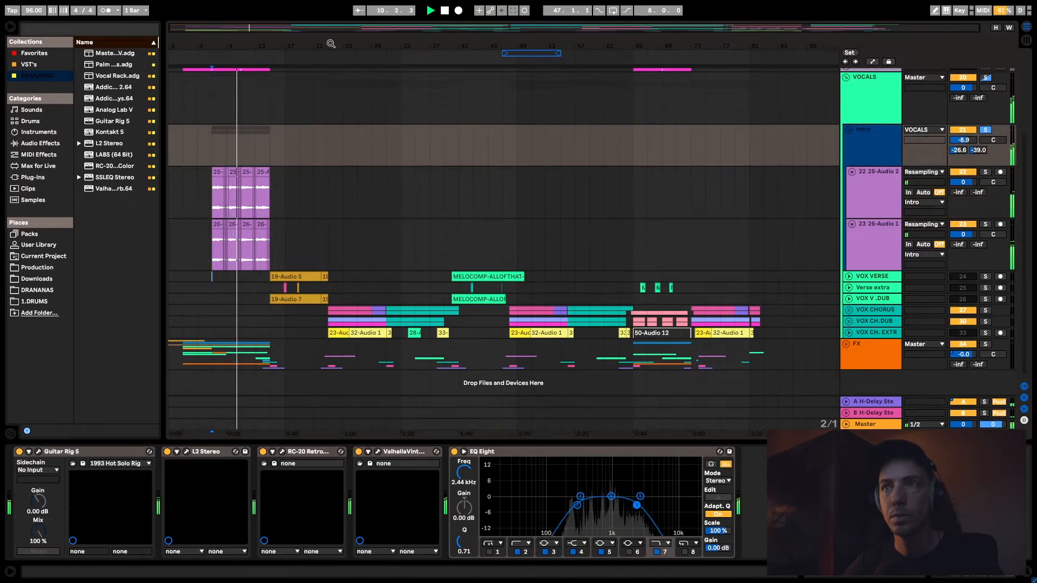
{"action": "key", "text": "space"}
- Select the 26-Audio 1 intro clips from 6.3.1 to 15.2.1 and compare the devices of both Intro audio tracks
{"action": "left_click_drag", "start_coordinate": [251, 27], "coordinate": [261, 59]}
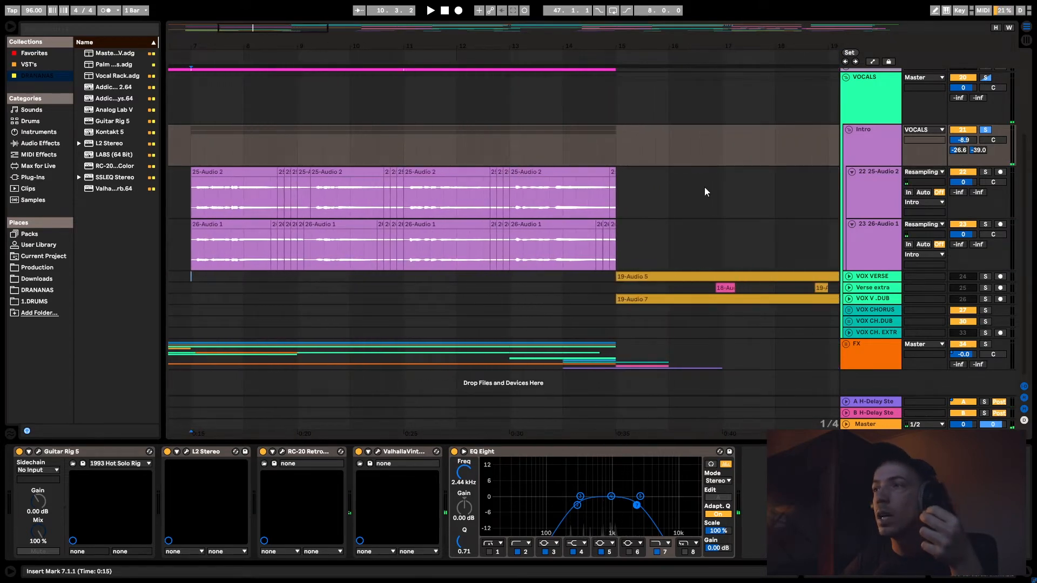
{"action": "left_click_drag", "start_coordinate": [634, 250], "coordinate": [172, 225]}
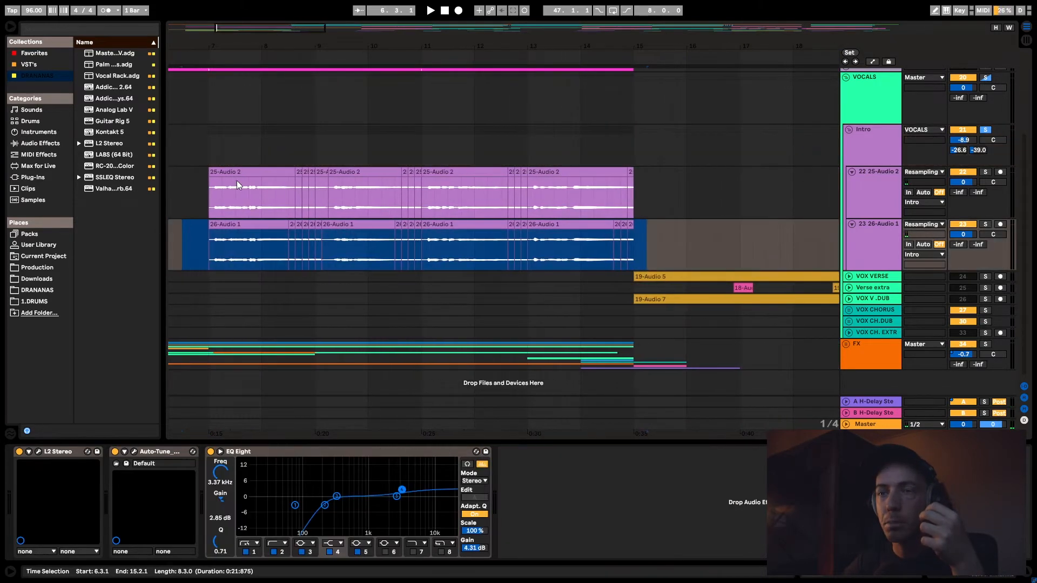
{"action": "left_click", "coordinate": [869, 212]}
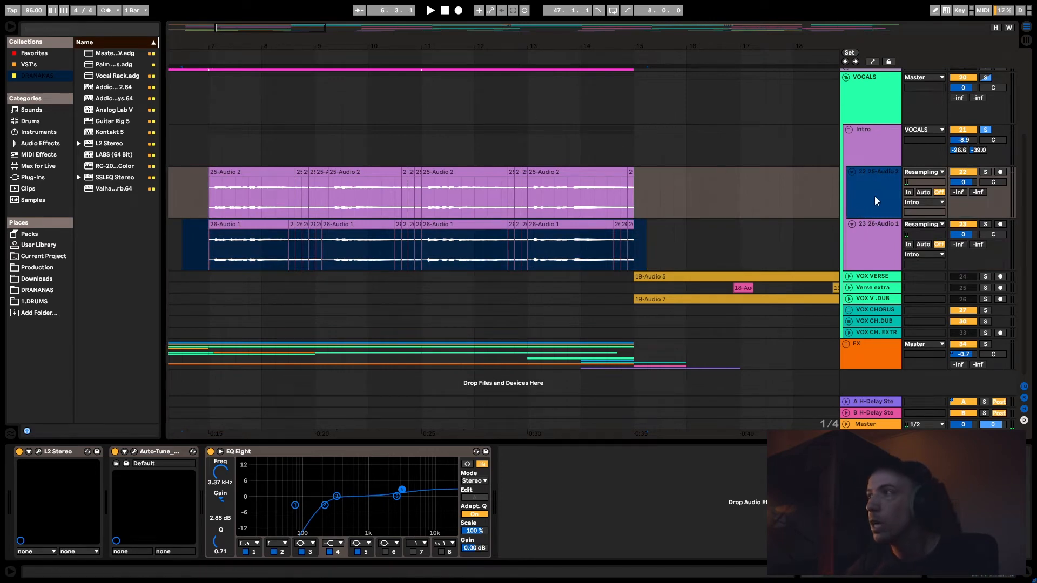
{"action": "left_click", "coordinate": [875, 229]}
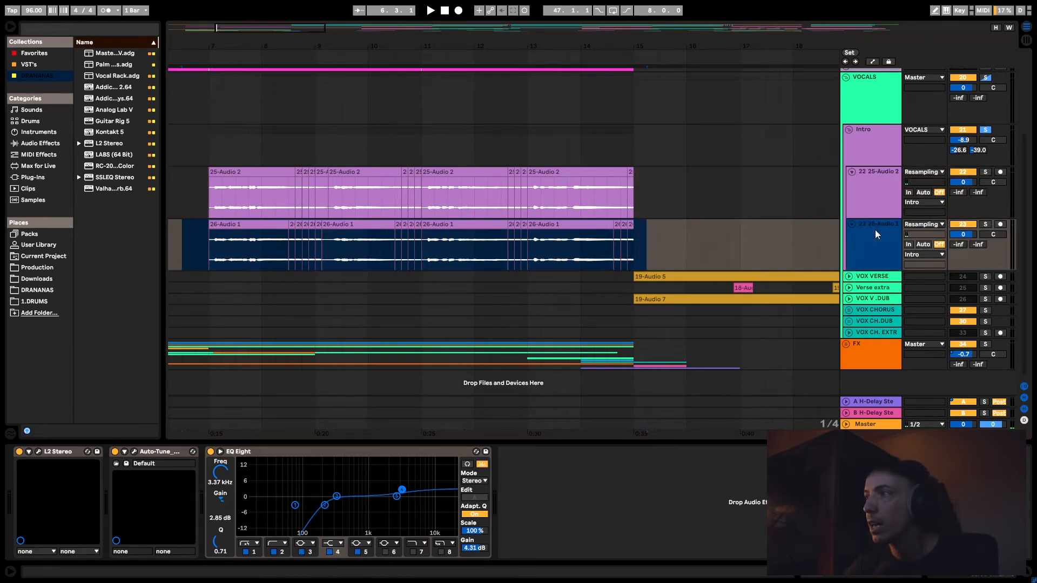
- Solo the 26-Audio 1 track in the Intro group and audition it
{"action": "left_click", "coordinate": [201, 264]}
{"action": "left_click", "coordinate": [985, 224]}
{"action": "key", "text": "space"}
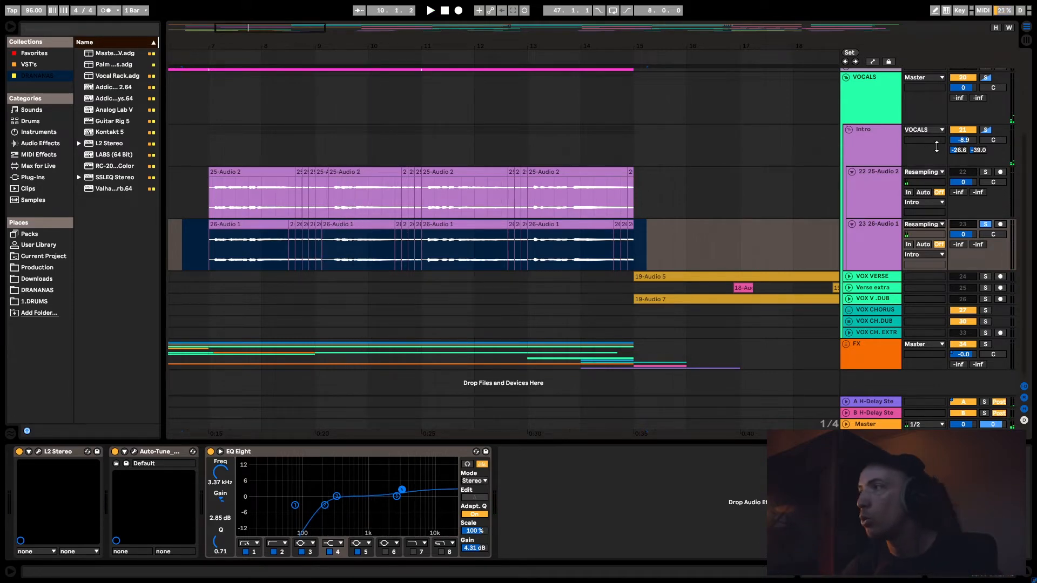
- Solo 25-Audio 2 alongside 26-Audio 1, audition both, and clear the solos
{"action": "key", "text": "space"}
{"action": "left_click", "coordinate": [986, 172]}
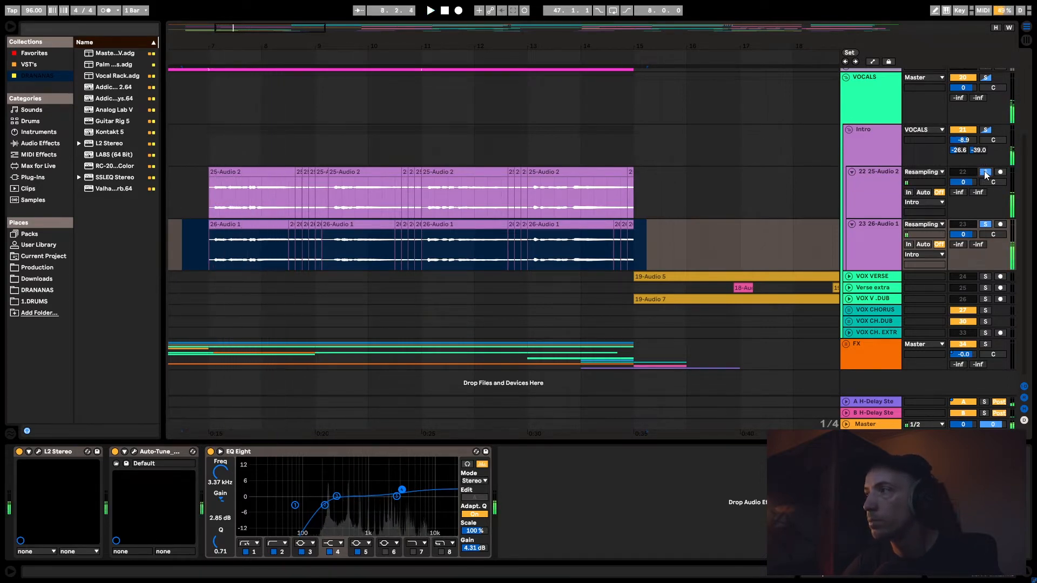
{"action": "left_click", "coordinate": [986, 173]}
- Examine the 26-Audio 1 track's device chain and its run of intro clips between bars 7 and 15
{"action": "left_click", "coordinate": [892, 186]}
{"action": "left_click", "coordinate": [887, 236]}
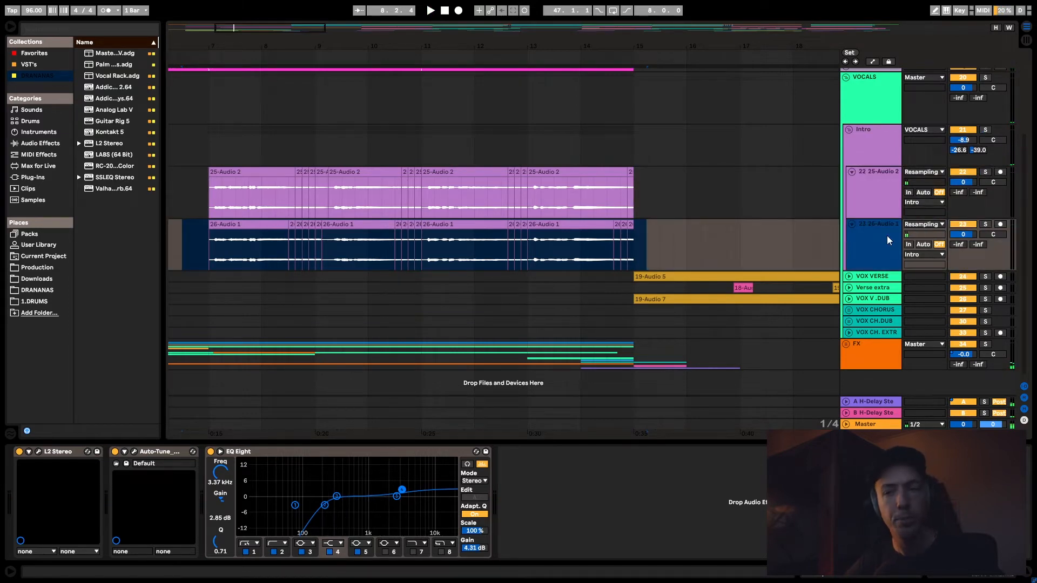
{"action": "left_click_drag", "start_coordinate": [670, 248], "coordinate": [172, 261]}
{"action": "left_click", "coordinate": [200, 228]}
{"action": "left_click", "coordinate": [727, 234]}
{"action": "left_click", "coordinate": [656, 235]}
{"action": "left_click", "coordinate": [182, 248]}
{"action": "left_click", "coordinate": [693, 233]}
{"action": "left_click", "coordinate": [682, 245]}
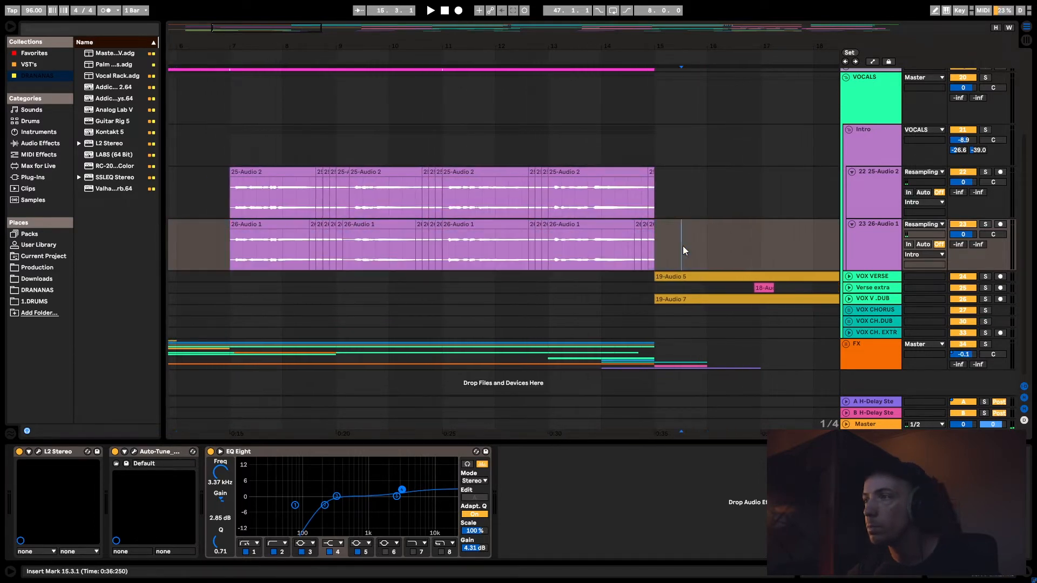
- Fold the 26-Audio 1 track in the Intro group
{"action": "left_click", "coordinate": [851, 223]}
{"action": "left_click", "coordinate": [852, 224]}
{"action": "left_click", "coordinate": [856, 224]}
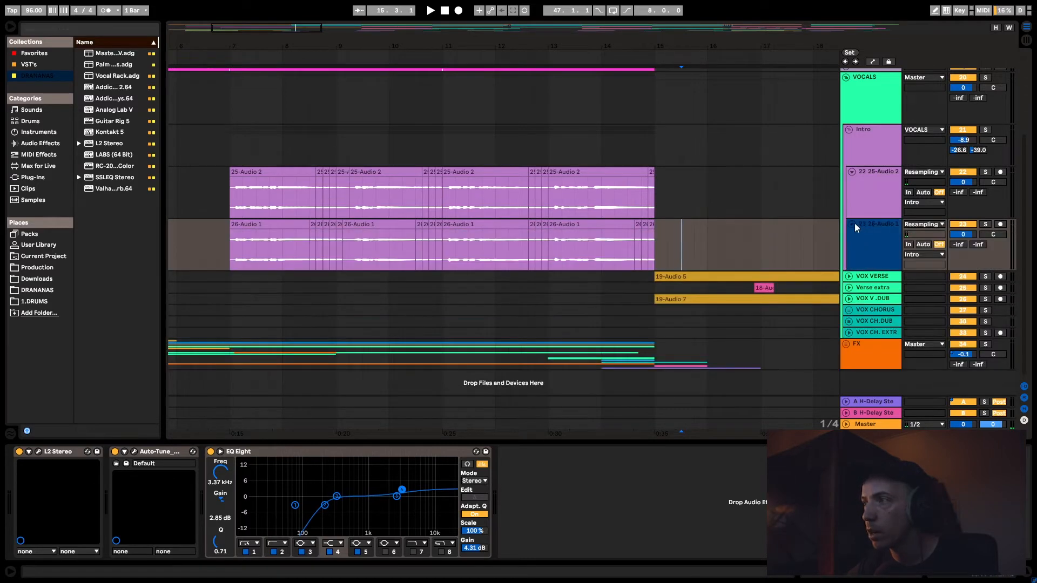
{"action": "left_click", "coordinate": [852, 223]}
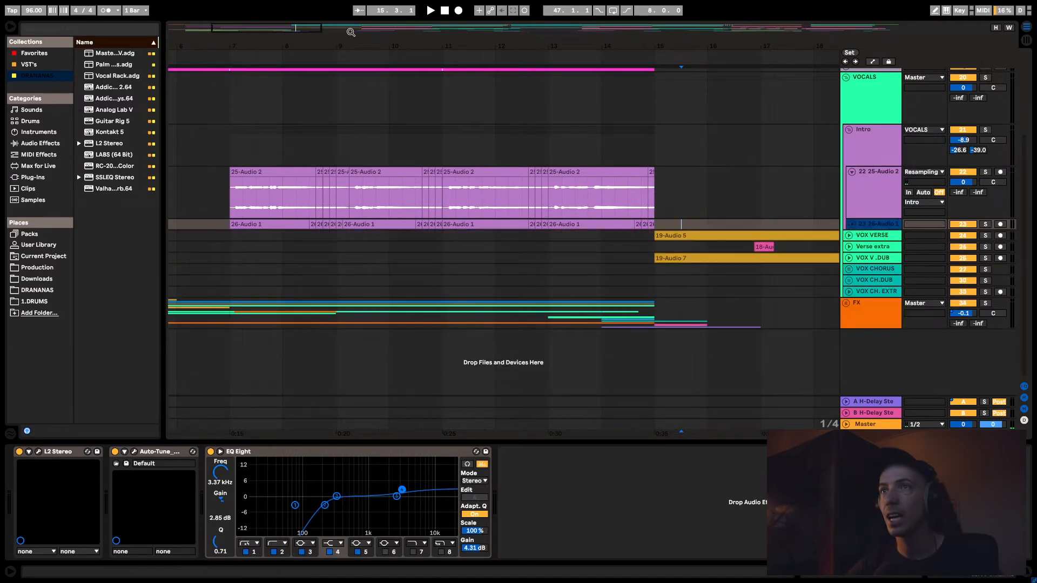
- Bring the verse vocals into view, select the VOX VERSE track and solo it
{"action": "left_click_drag", "start_coordinate": [266, 34], "coordinate": [317, 34]}
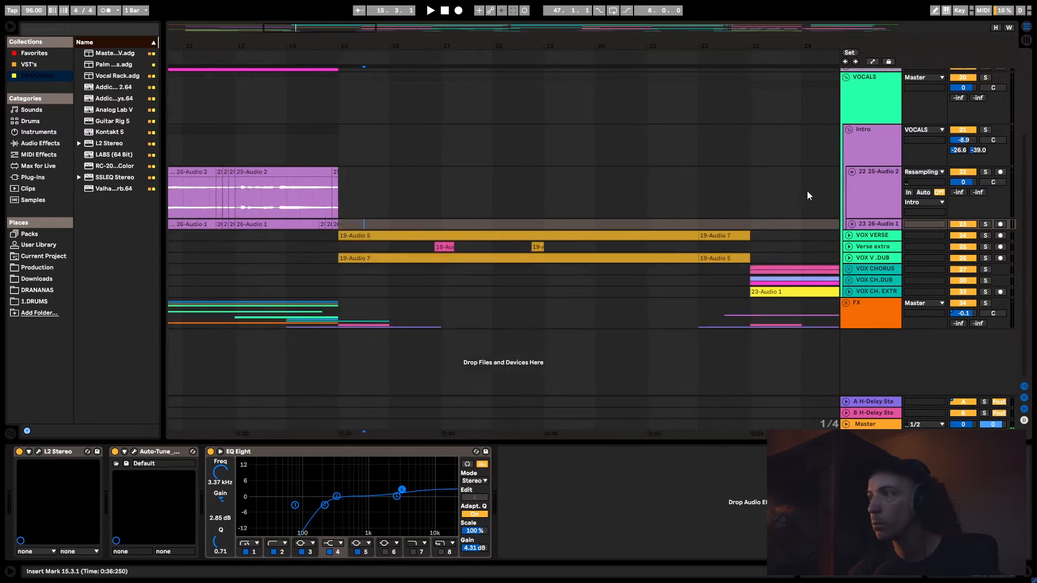
{"action": "left_click", "coordinate": [870, 236]}
{"action": "left_click", "coordinate": [983, 235]}
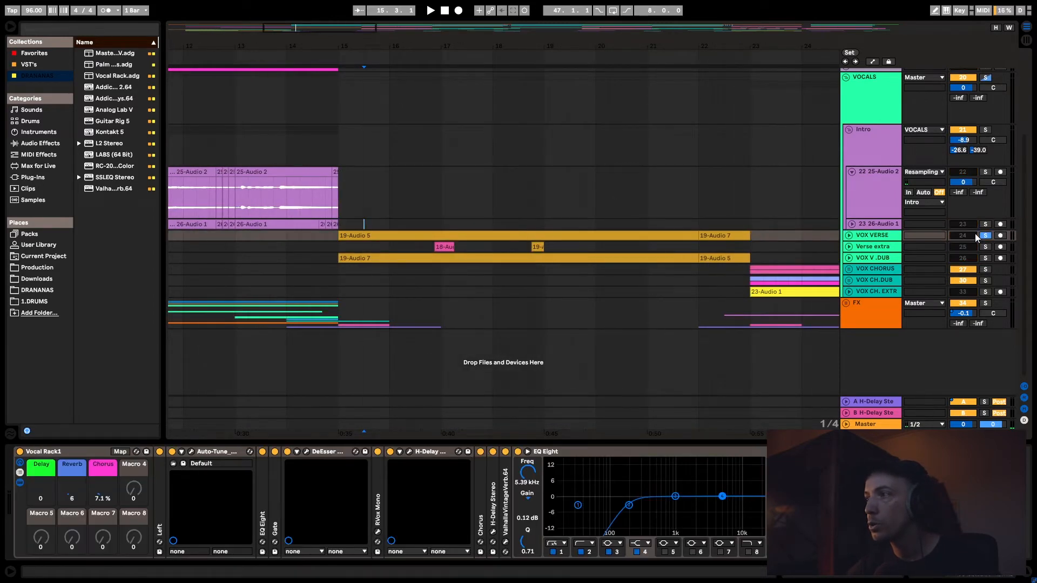
- Audition the soloed VOX VERSE track, adding VOX V .DUB and Verse extra to the solo
{"action": "key", "text": "space"}
{"action": "left_click", "coordinate": [985, 258]}
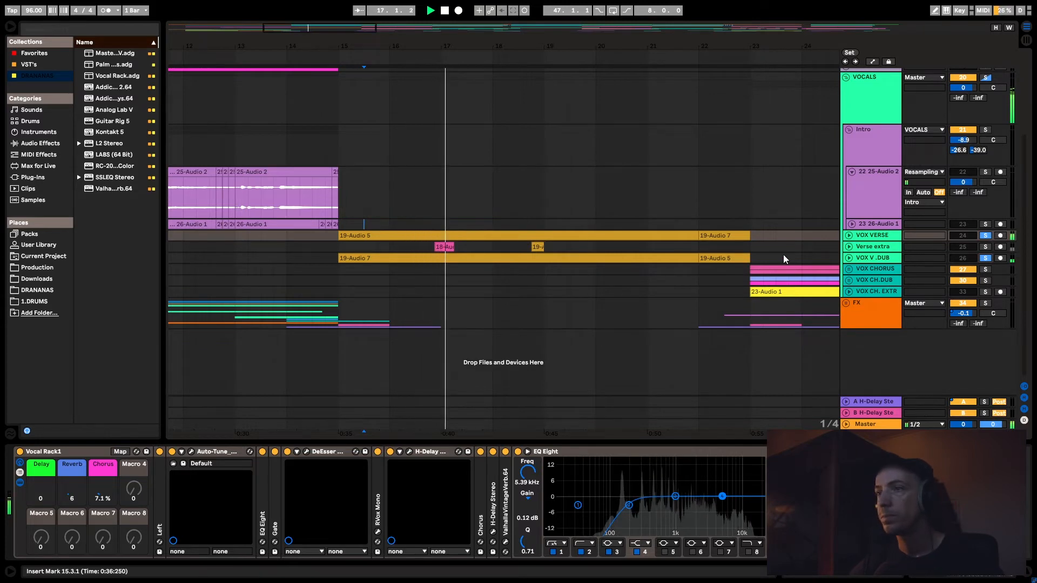
{"action": "key", "text": "space"}
{"action": "left_click", "coordinate": [984, 247]}
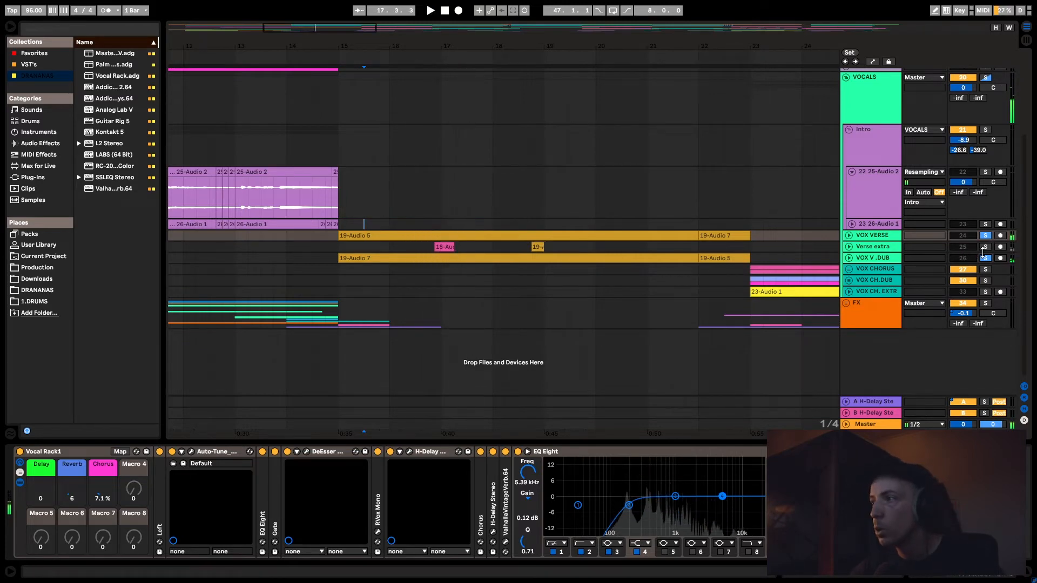
- Unfold the Verse extra track and audition its first clip, just before bar 17, together with the soloed verse vocals
{"action": "left_click", "coordinate": [849, 246]}
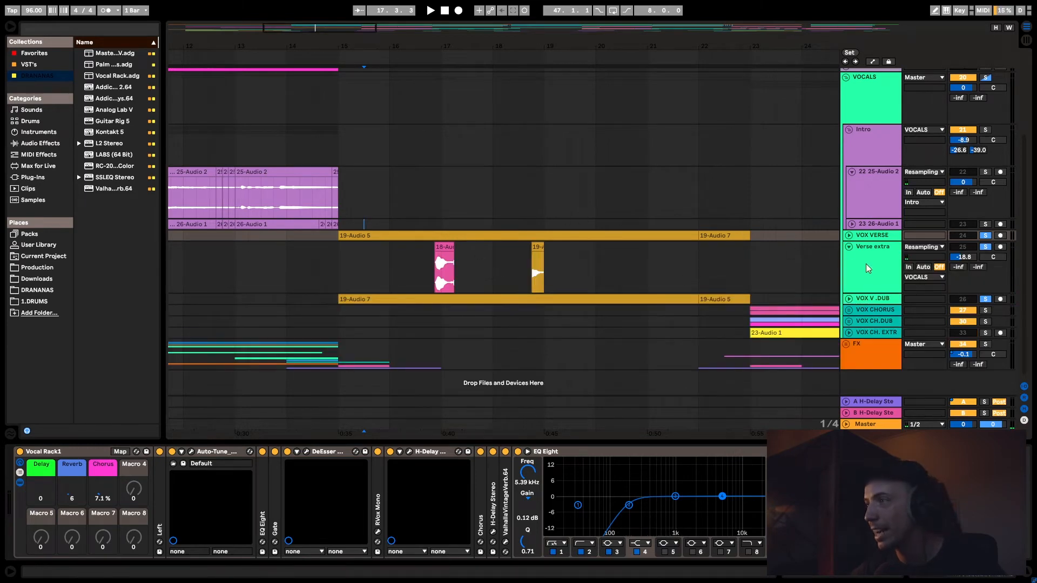
{"action": "left_click", "coordinate": [417, 265]}
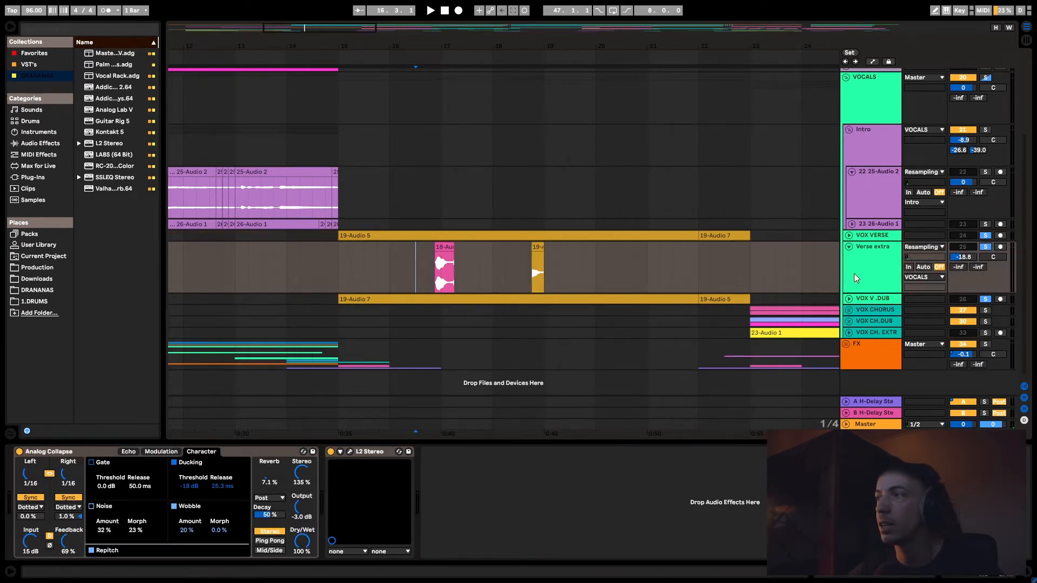
{"action": "key", "text": "space"}
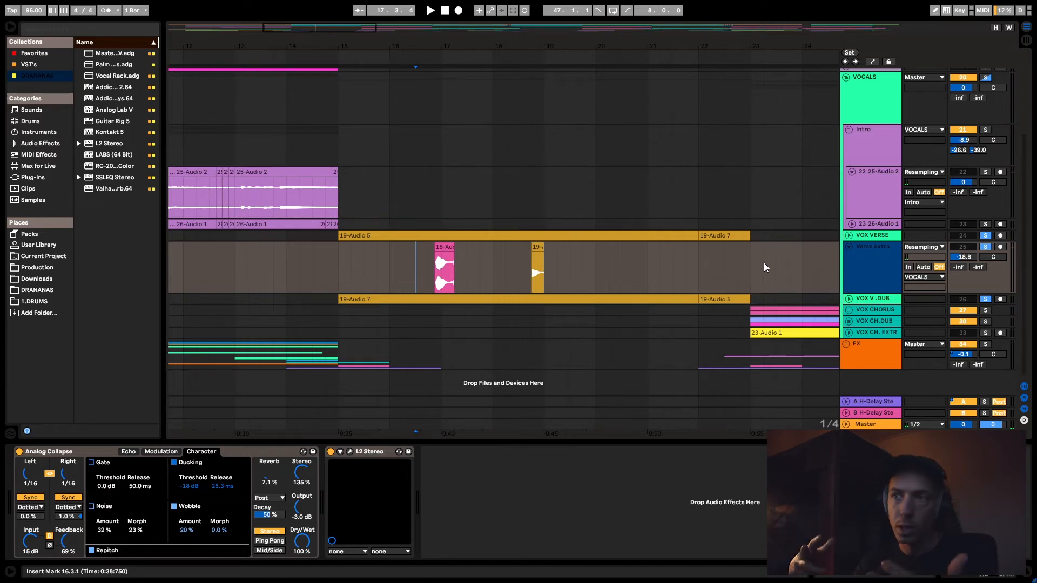
{"action": "left_click", "coordinate": [420, 270]}
{"action": "key", "text": "space"}
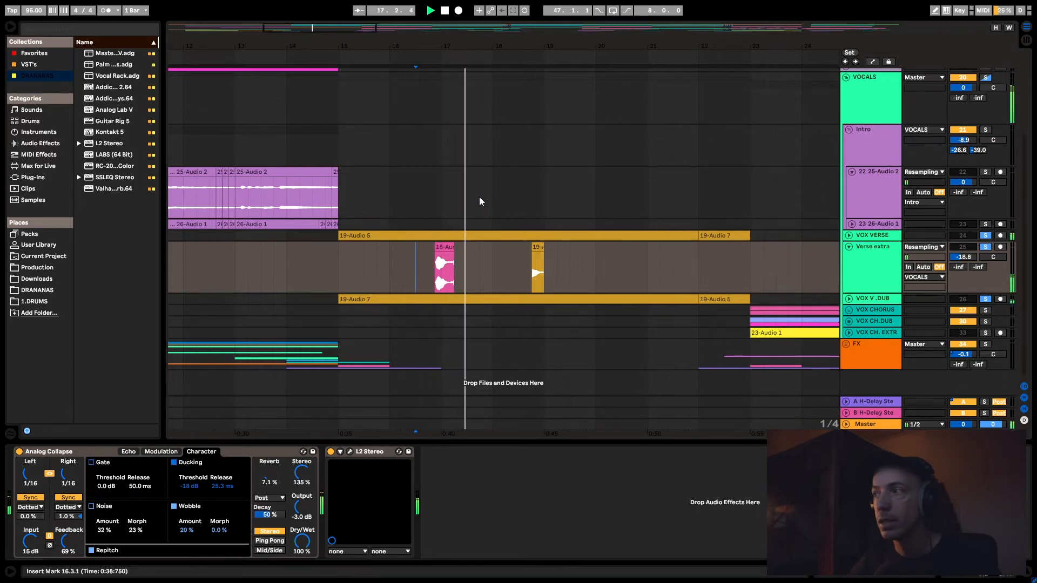
{"action": "key", "text": "space"}
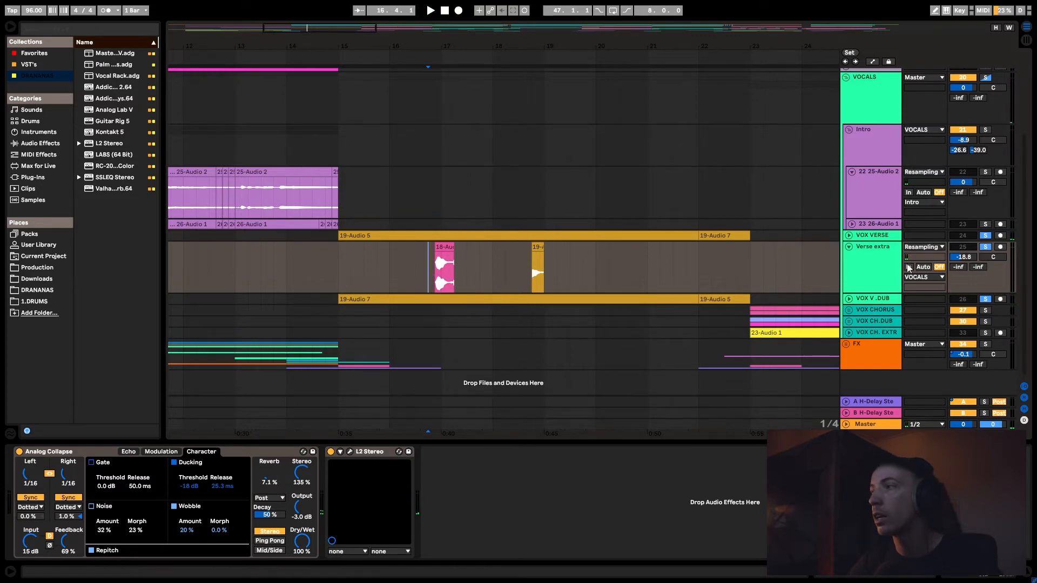
- Solo only the Verse extra track, audition its clip near bar 17, and clear the solo
{"action": "left_click", "coordinate": [881, 270]}
{"action": "left_click", "coordinate": [984, 247]}
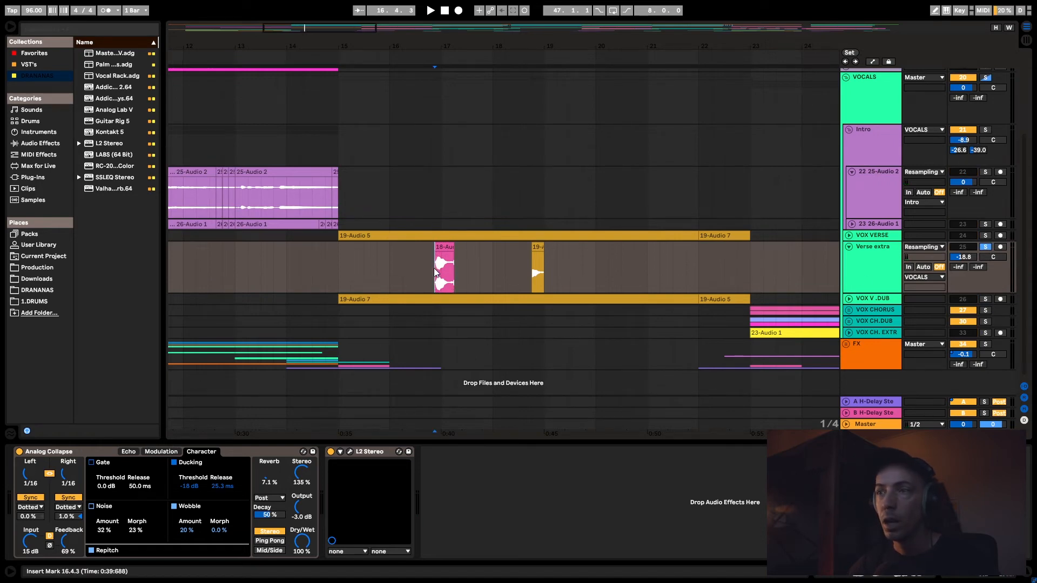
{"action": "key", "text": "space"}
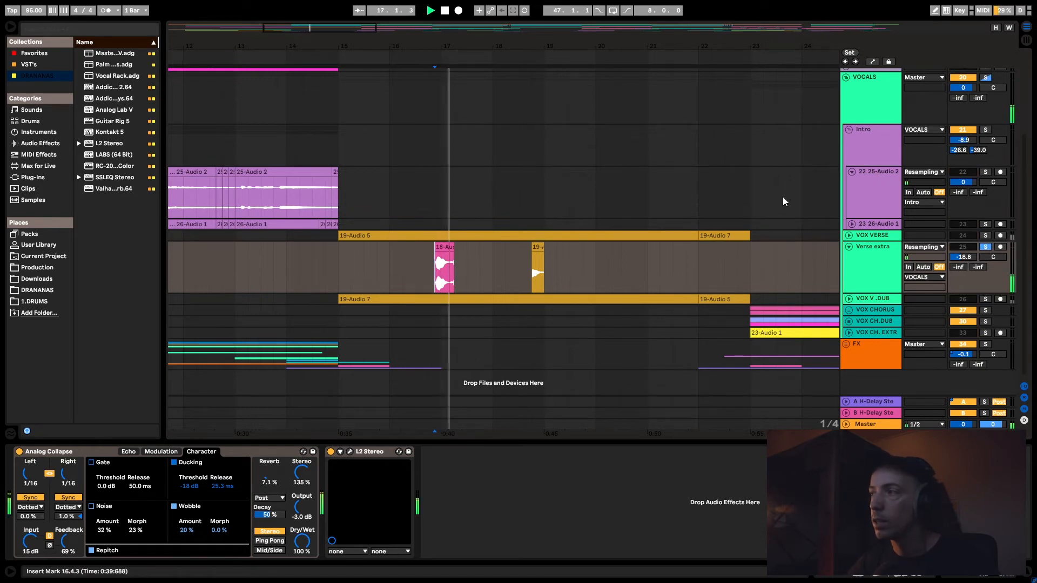
{"action": "key", "text": "space"}
{"action": "left_click", "coordinate": [986, 247]}
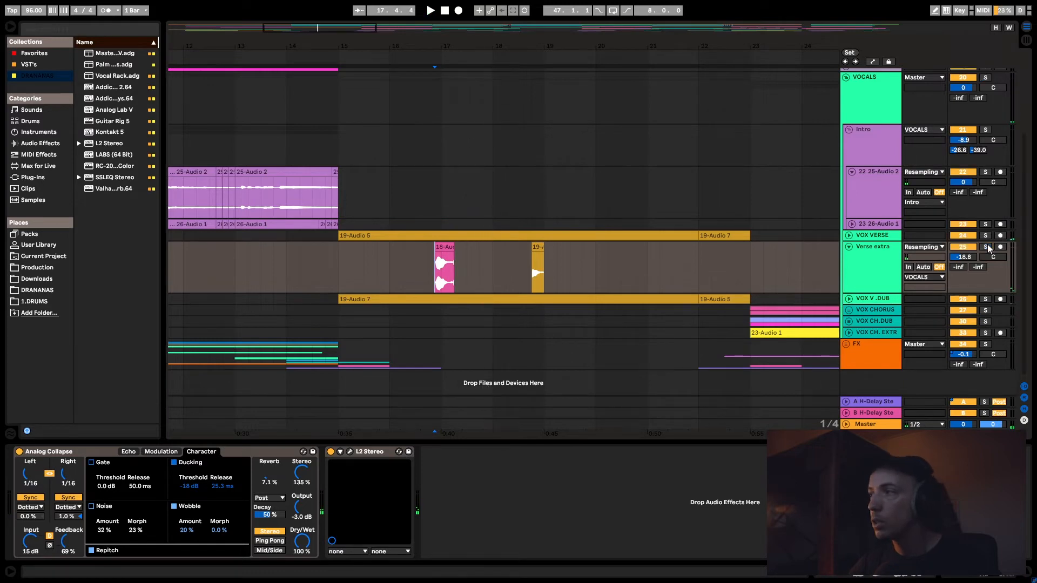
- Solo VOX VERSE, Verse extra and VOX V .DUB together, audition the verse, and place the insert marker at bar 23
{"action": "left_click", "coordinate": [986, 236]}
{"action": "left_click", "coordinate": [986, 246]}
{"action": "left_click", "coordinate": [986, 299]}
{"action": "key", "text": "space"}
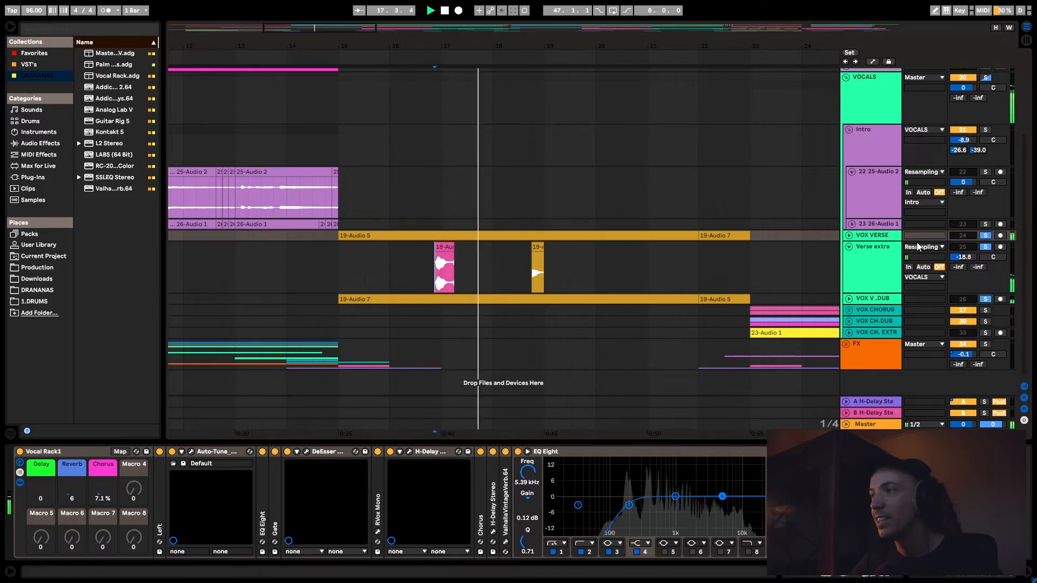
{"action": "left_click", "coordinate": [884, 237]}
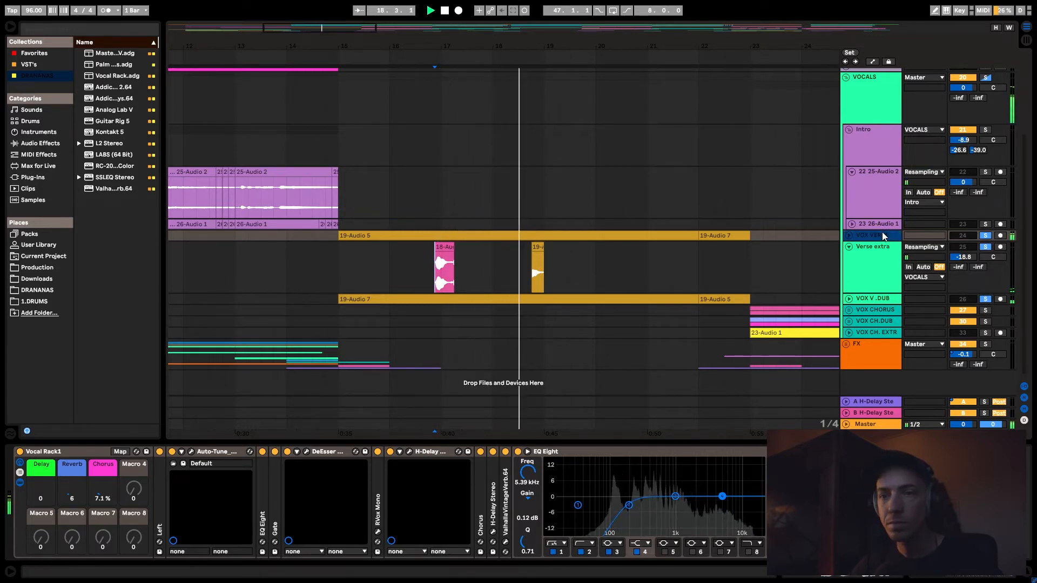
{"action": "left_click_drag", "start_coordinate": [361, 30], "coordinate": [413, 17]}
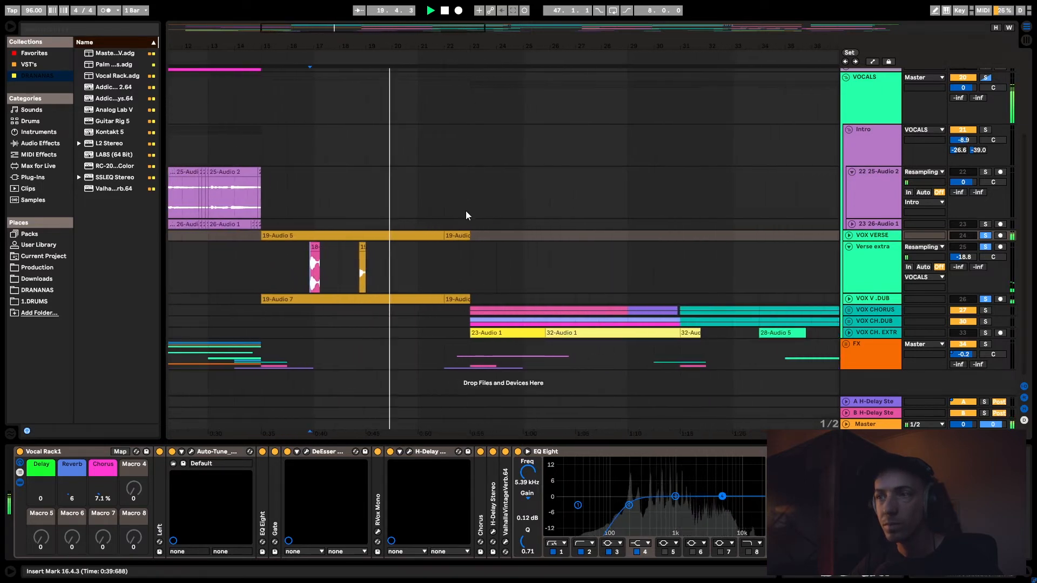
{"action": "left_click", "coordinate": [458, 266]}
{"action": "key", "text": "space"}
- Unfold the VOX CHORUS group and compare the device chains of its two VOX CHORUS tracks
{"action": "left_click", "coordinate": [848, 310]}
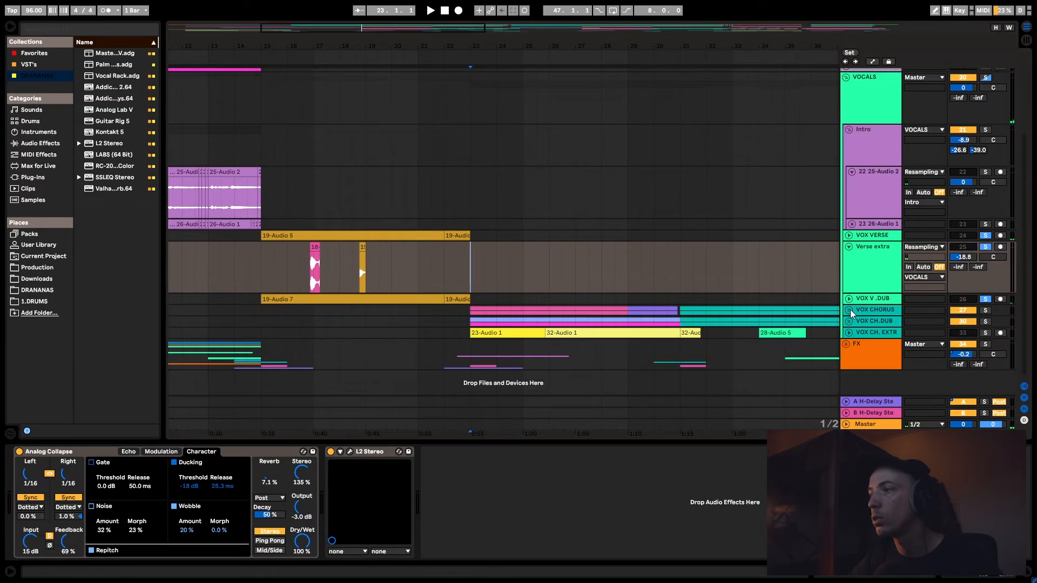
{"action": "scroll", "coordinate": [890, 233], "scroll_direction": "down", "scroll_amount": 4}
{"action": "left_click", "coordinate": [890, 233]}
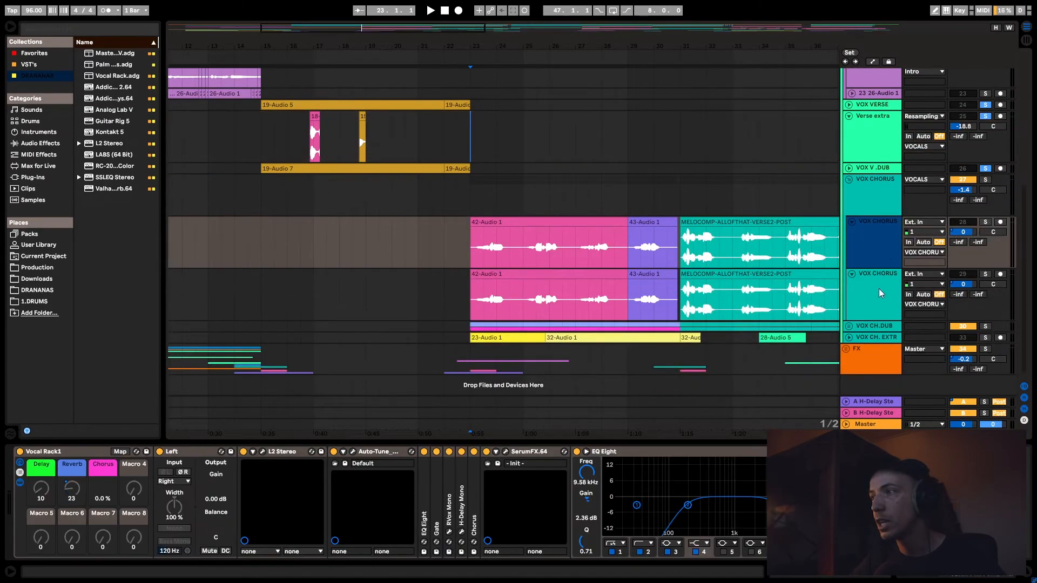
{"action": "left_click", "coordinate": [877, 292]}
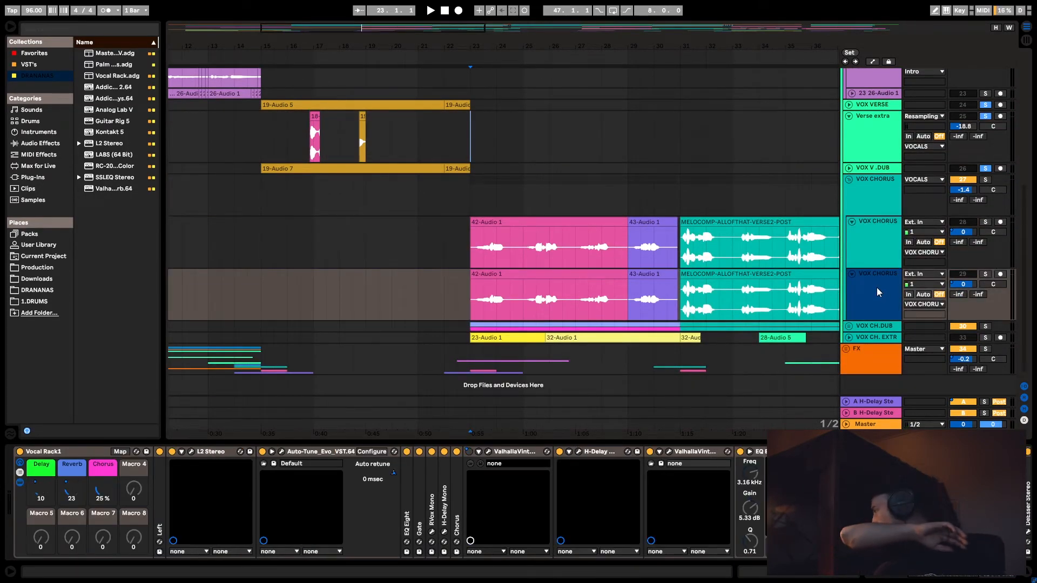
{"action": "left_click", "coordinate": [865, 249]}
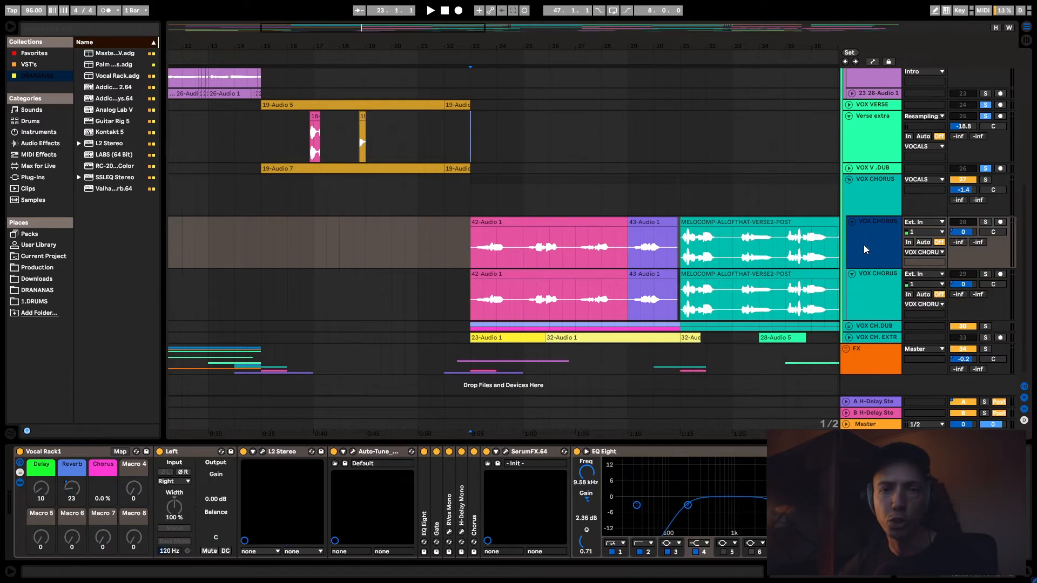
- Set the insert marker at bar 23, solo the upper VOX CHORUS track, and bring the full chorus into view
{"action": "left_click", "coordinate": [469, 254]}
{"action": "left_click", "coordinate": [987, 222]}
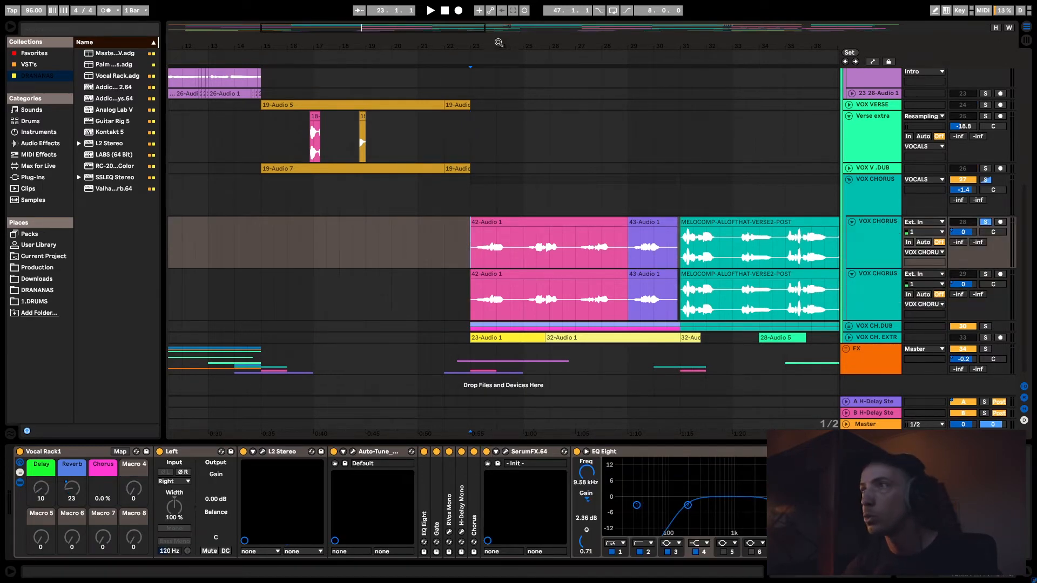
{"action": "left_click_drag", "start_coordinate": [417, 29], "coordinate": [490, 33]}
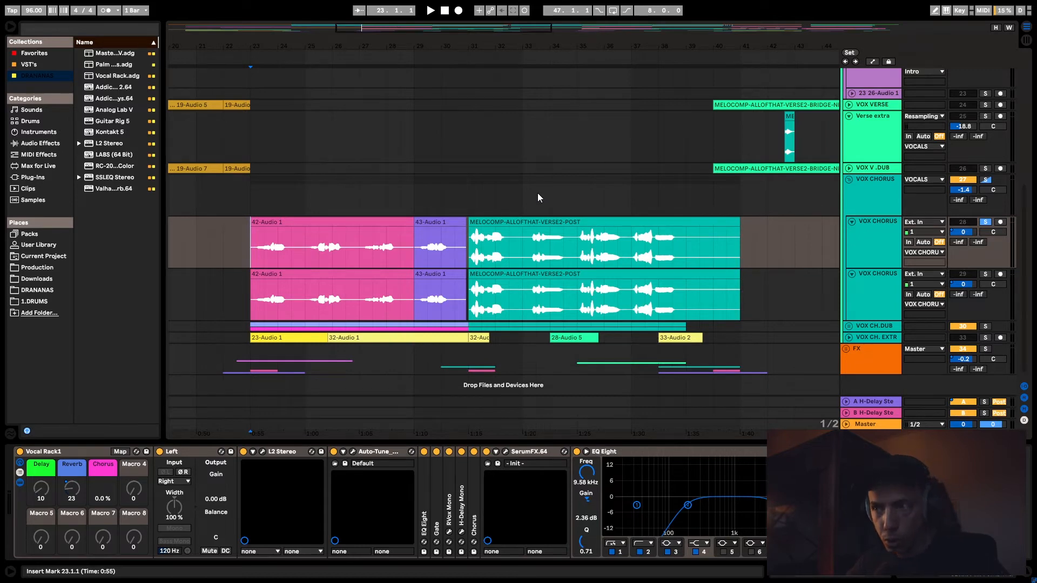
- Mark out the chorus clips across both VOX CHORUS tracks and return the insert marker to bar 23
{"action": "left_click_drag", "start_coordinate": [780, 302], "coordinate": [250, 243]}
{"action": "left_click", "coordinate": [246, 243]}
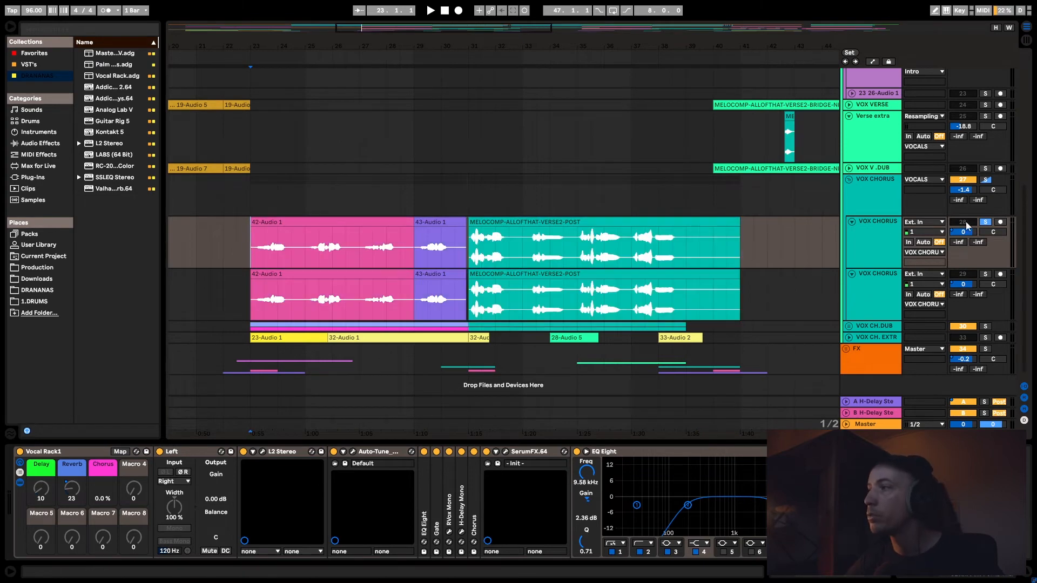
{"action": "left_click", "coordinate": [868, 287]}
{"action": "left_click", "coordinate": [792, 229]}
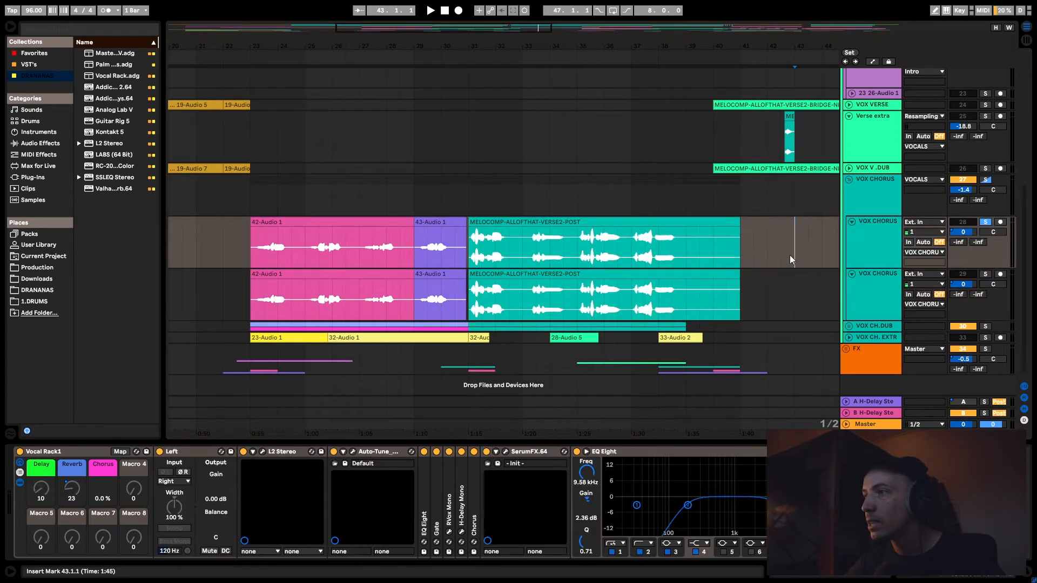
{"action": "left_click", "coordinate": [748, 287]}
{"action": "left_click_drag", "start_coordinate": [761, 285], "coordinate": [228, 215]}
{"action": "left_click", "coordinate": [238, 221]}
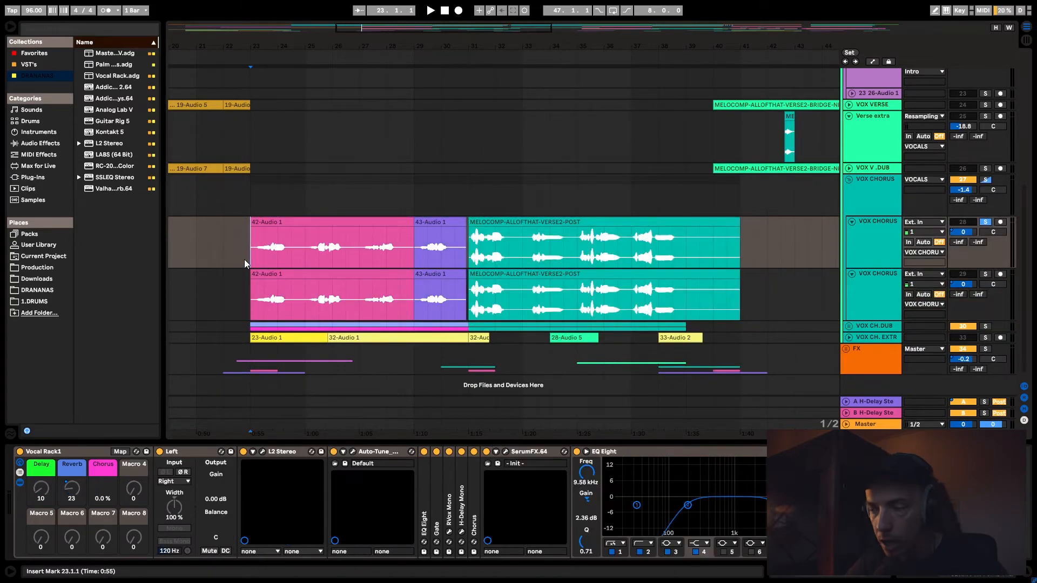
- Select the upper VOX CHORUS track and audition it soloed from bar 23
{"action": "left_click", "coordinate": [863, 251]}
{"action": "left_click", "coordinate": [863, 285]}
{"action": "left_click", "coordinate": [880, 253]}
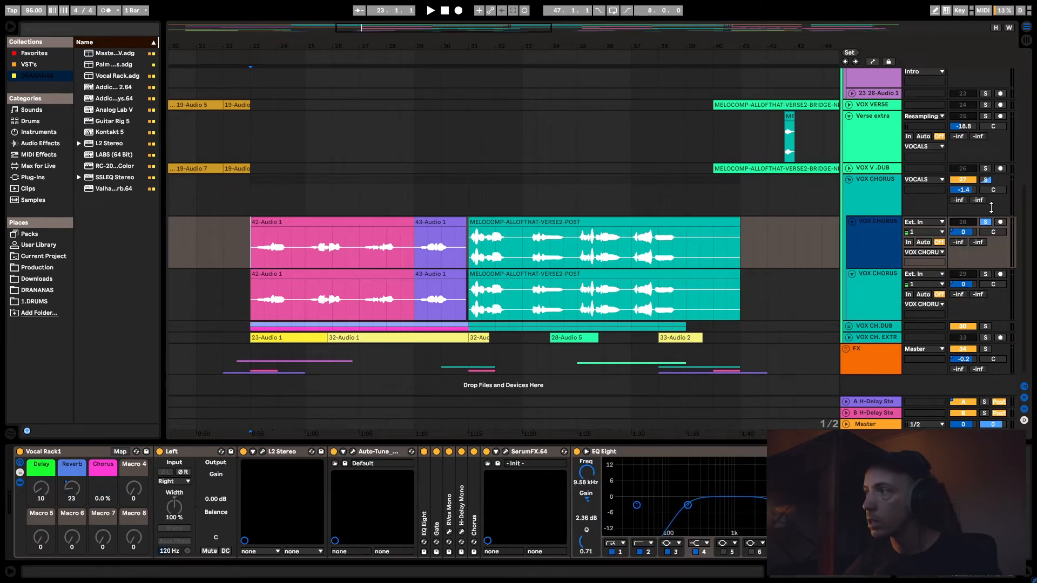
{"action": "key", "text": "space"}
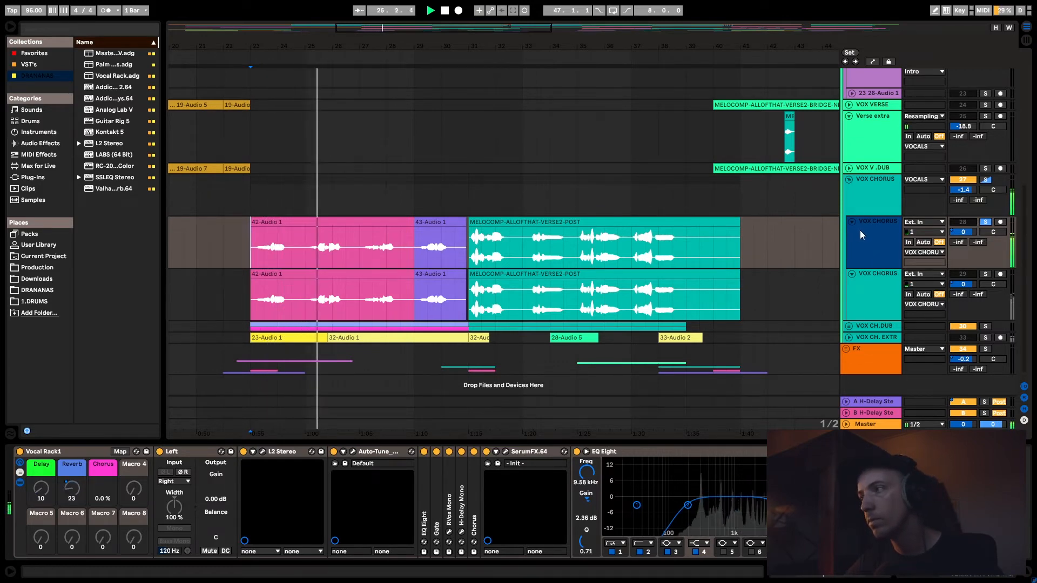
{"action": "key", "text": "space"}
- Switch between the two VOX CHORUS tracks to compare their vocal rack settings, ending on the lower one
{"action": "left_click", "coordinate": [878, 282]}
{"action": "left_click", "coordinate": [871, 238]}
{"action": "left_click", "coordinate": [877, 279]}
{"action": "left_click", "coordinate": [870, 264]}
{"action": "left_click", "coordinate": [878, 270]}
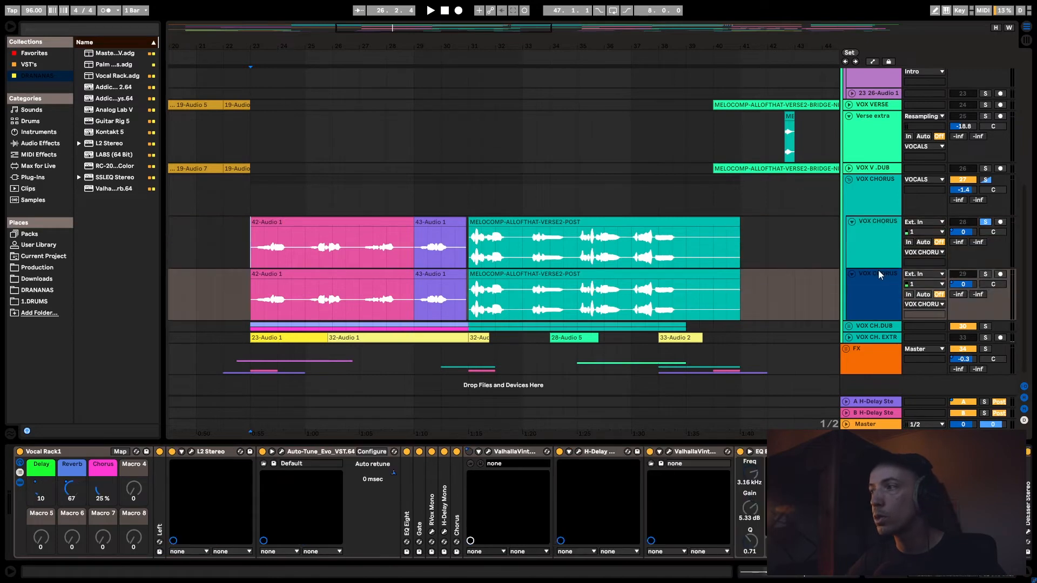
- Solo only the lower VOX CHORUS track and audition it from bar 23
{"action": "left_click", "coordinate": [986, 274]}
{"action": "key", "text": "space"}
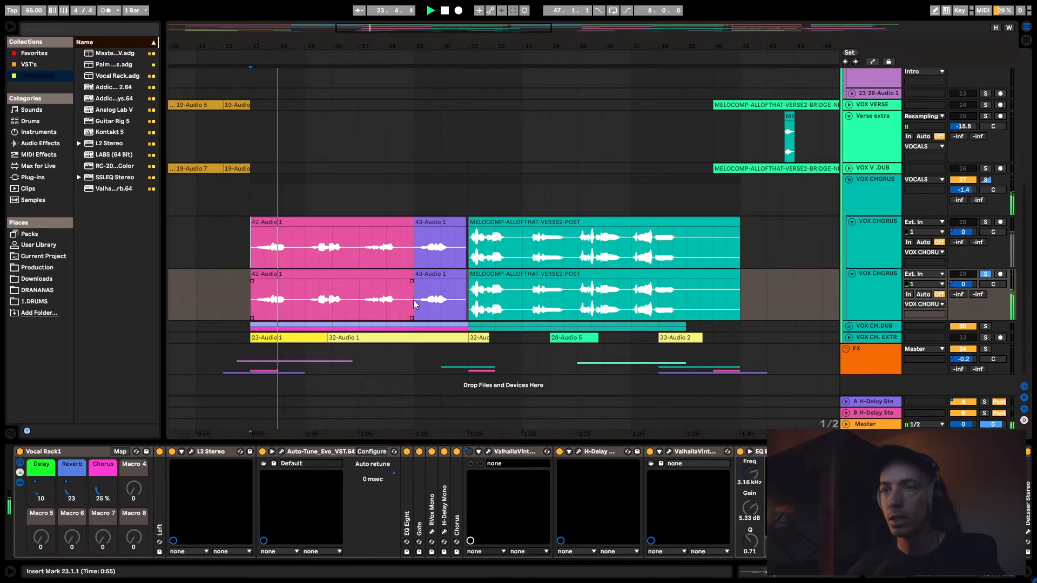
{"action": "left_click", "coordinate": [882, 304]}
{"action": "key", "text": "space"}
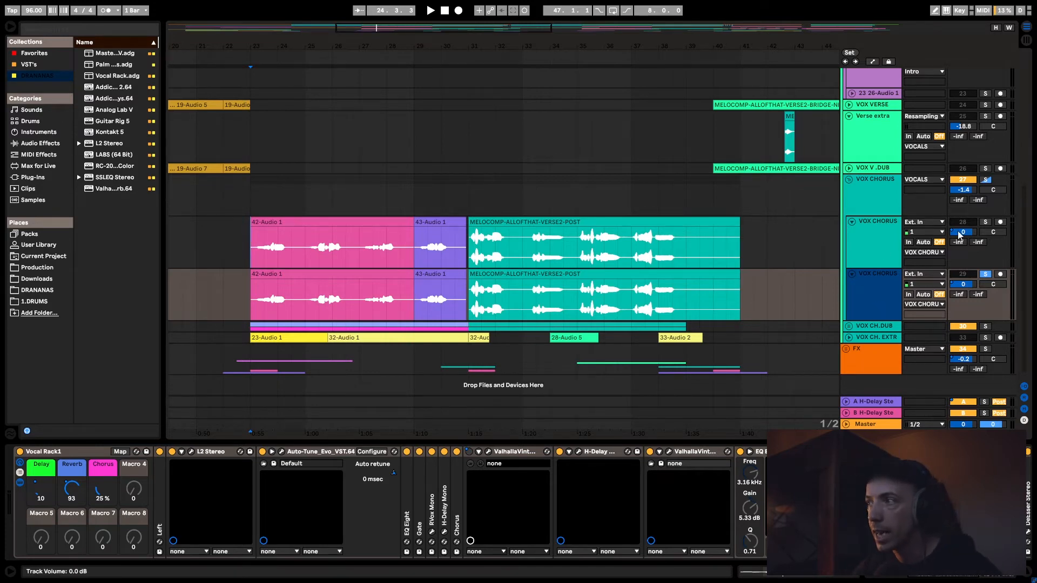
- Add the upper VOX CHORUS track to the solo and audition both chorus tracks together from bar 23
{"action": "left_click", "coordinate": [985, 222]}
{"action": "key", "text": "space"}
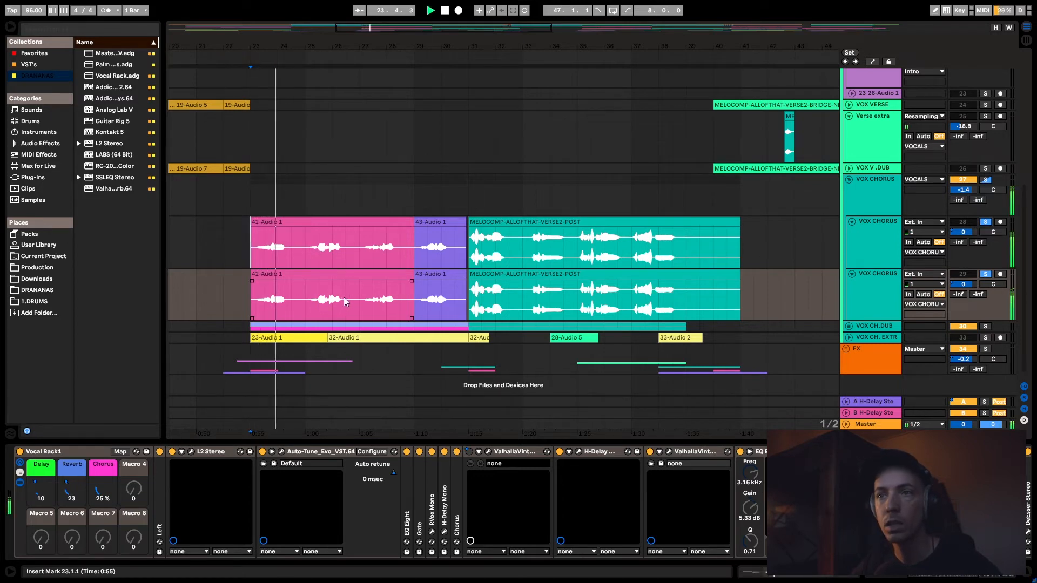
{"action": "key", "text": "space"}
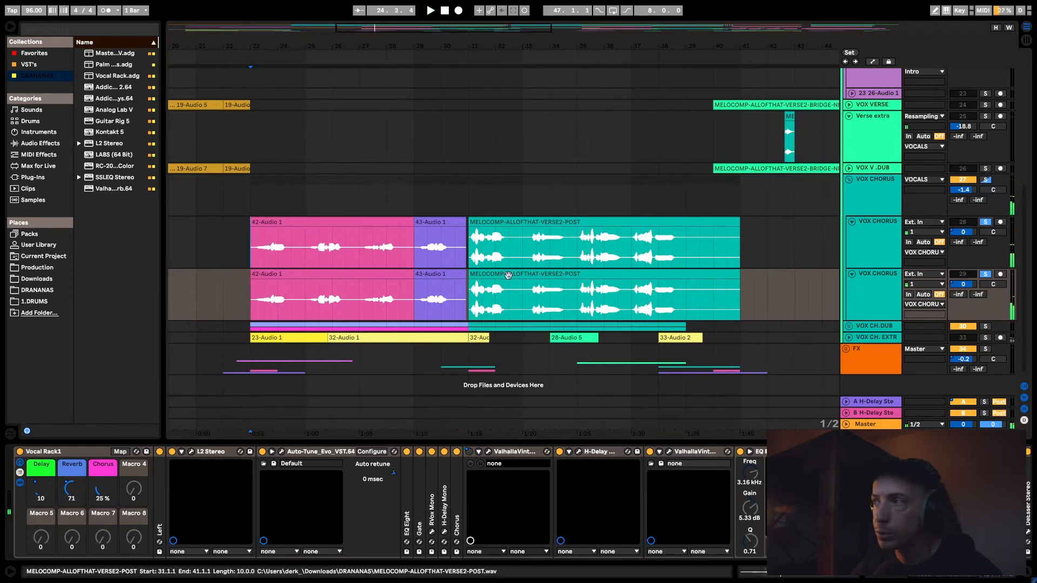
- Fold the lower VOX CHORUS track, solo the whole VOX CHORUS group, and audition it from bar 23
{"action": "left_click", "coordinate": [851, 274]}
{"action": "left_click", "coordinate": [855, 251]}
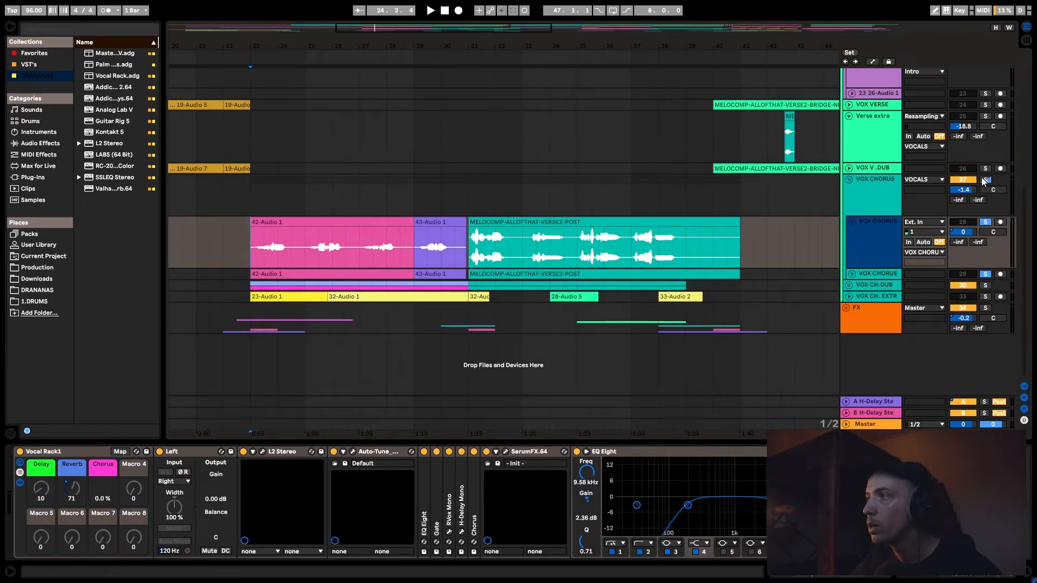
{"action": "left_click", "coordinate": [985, 180]}
{"action": "key", "text": "space"}
{"action": "key", "text": "space"}
- Unfold the lower VOX CHORUS track and the VOX CH.DUB group
{"action": "left_click", "coordinate": [851, 275]}
{"action": "left_click", "coordinate": [852, 275]}
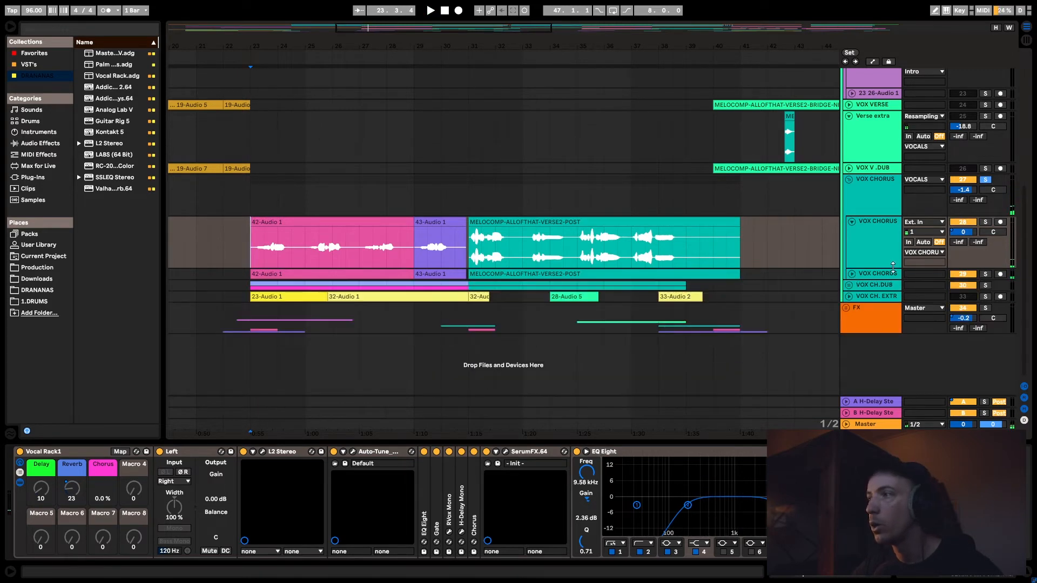
{"action": "left_click", "coordinate": [852, 275]}
{"action": "left_click", "coordinate": [852, 275]}
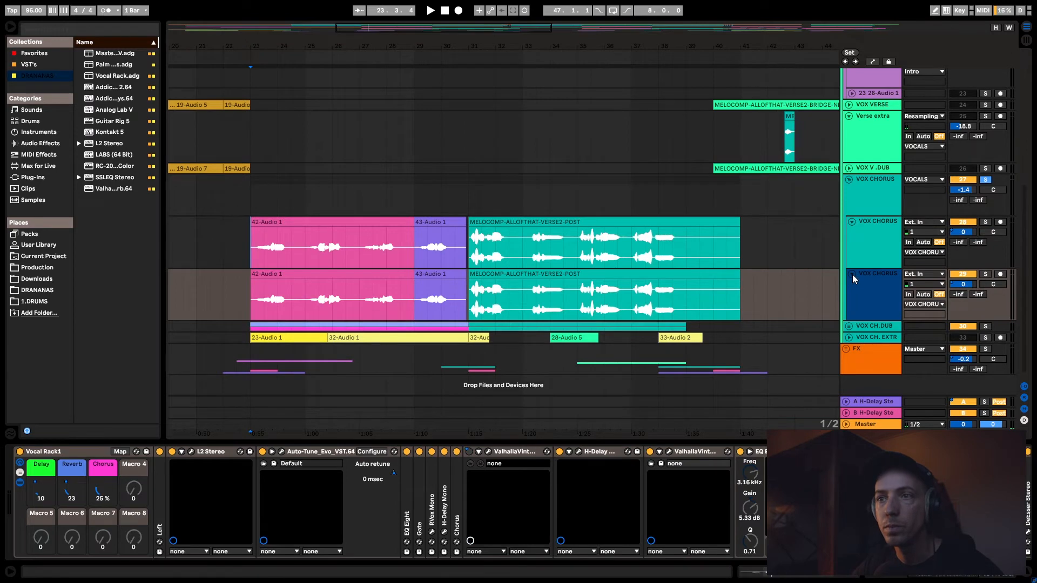
{"action": "left_click", "coordinate": [848, 326]}
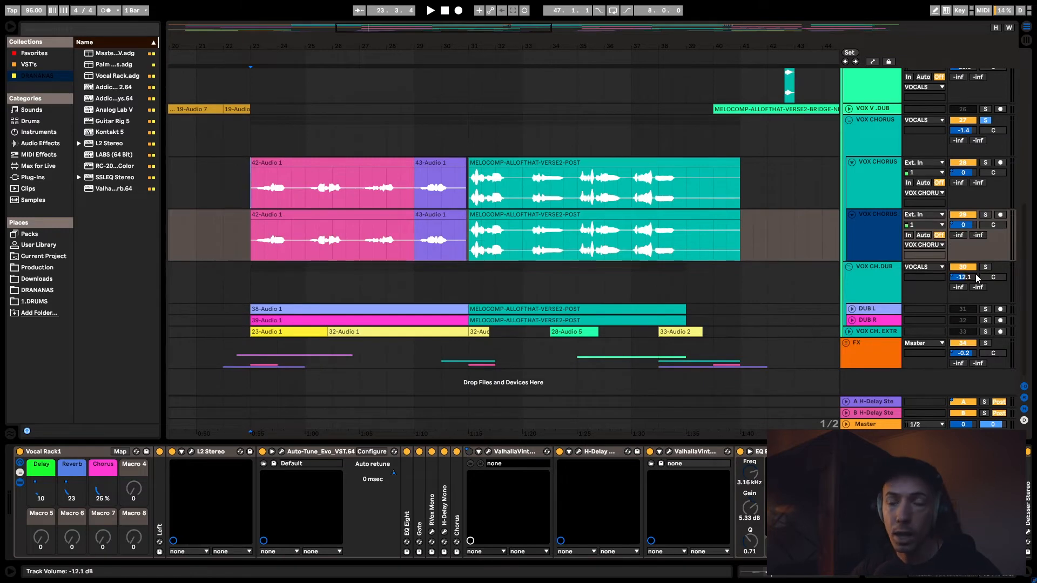
- Solo the VOX CH.DUB group alongside VOX CHORUS, audition them from bar 23, and clear the solos
{"action": "left_click", "coordinate": [985, 268]}
{"action": "key", "text": "space"}
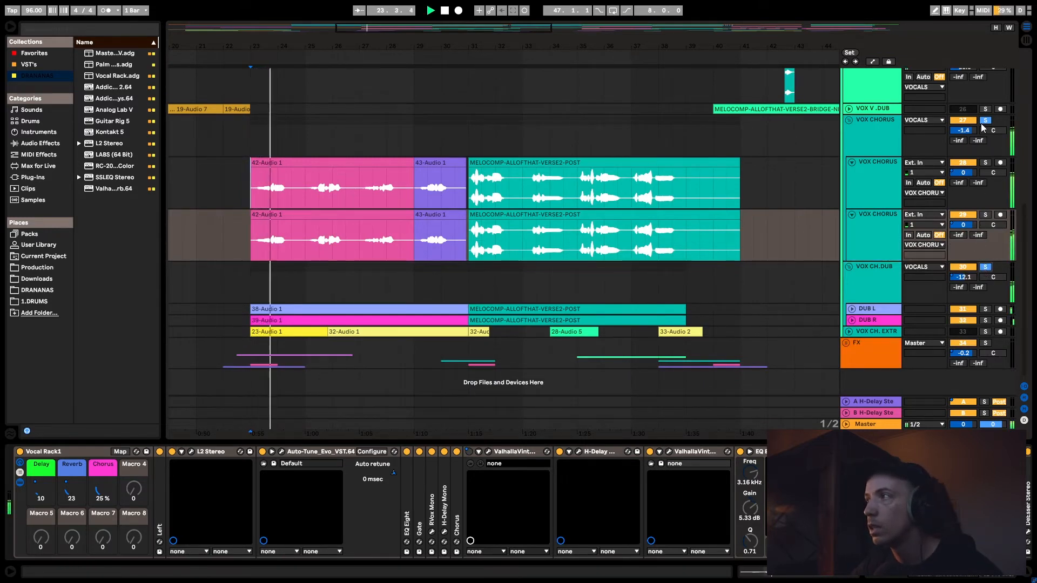
{"action": "left_click", "coordinate": [985, 122]}
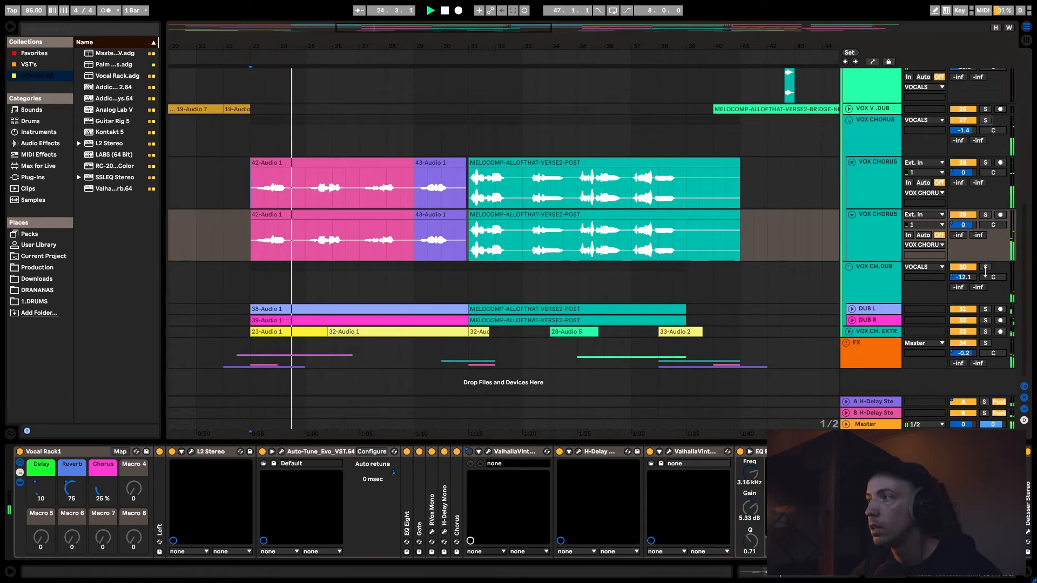
- Solo and audition the VOX CH.DUB group, and examine the device chains of the group and its DUB L track
{"action": "left_click", "coordinate": [985, 268]}
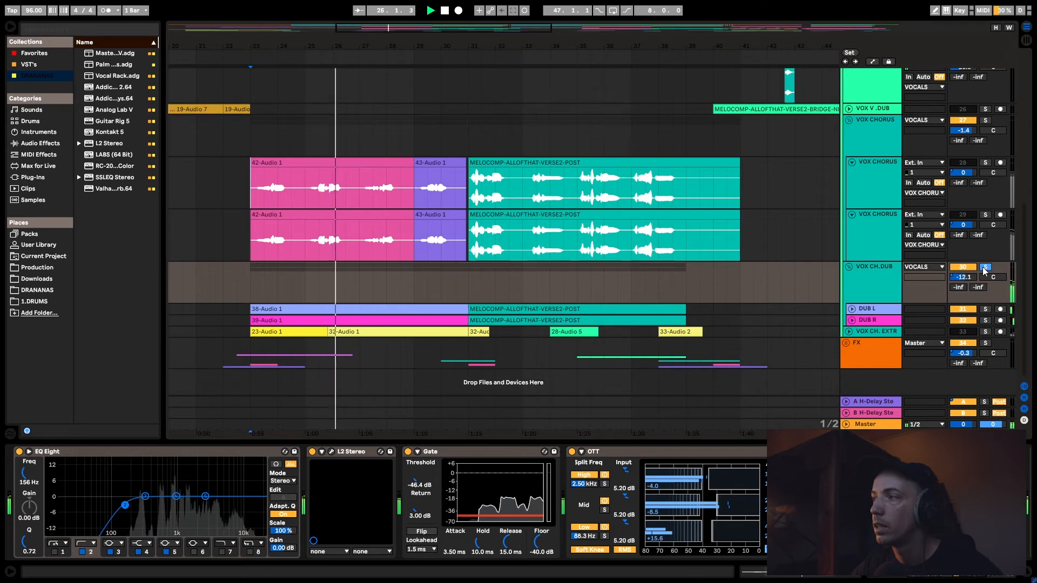
{"action": "key", "text": "space"}
{"action": "left_click", "coordinate": [887, 272]}
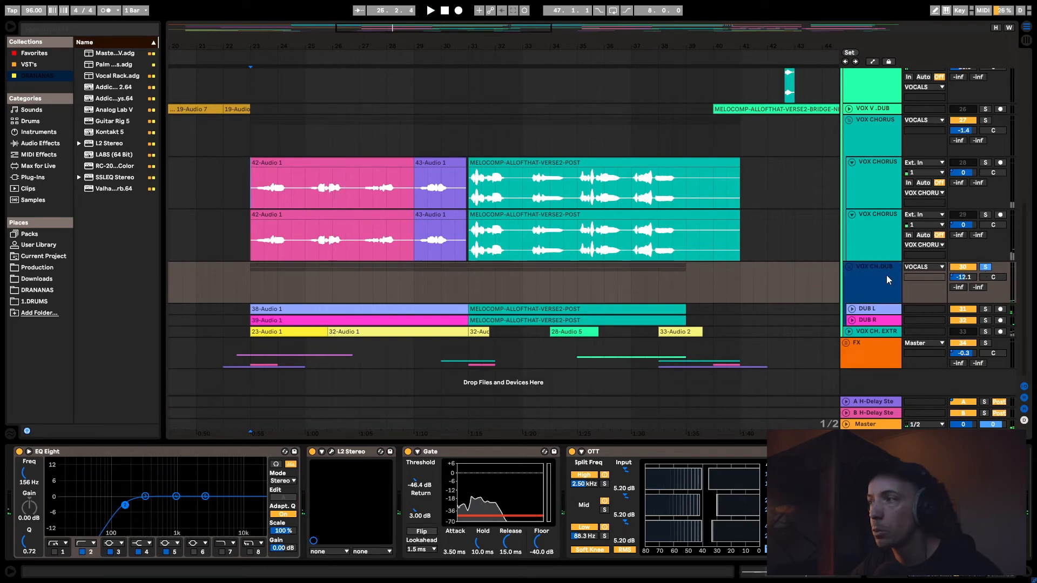
{"action": "left_click", "coordinate": [865, 310]}
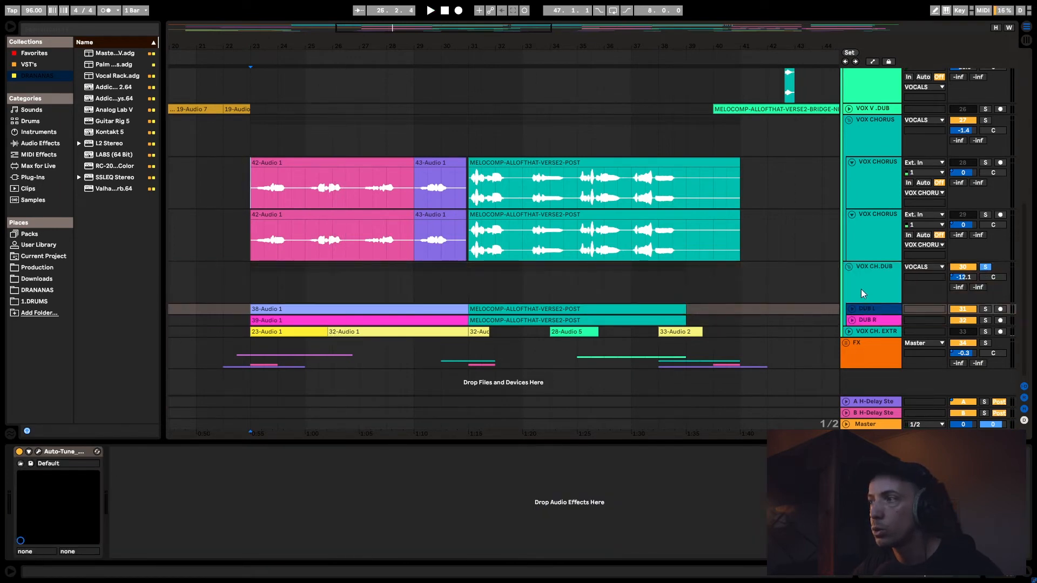
{"action": "left_click", "coordinate": [863, 294]}
{"action": "left_click", "coordinate": [861, 310]}
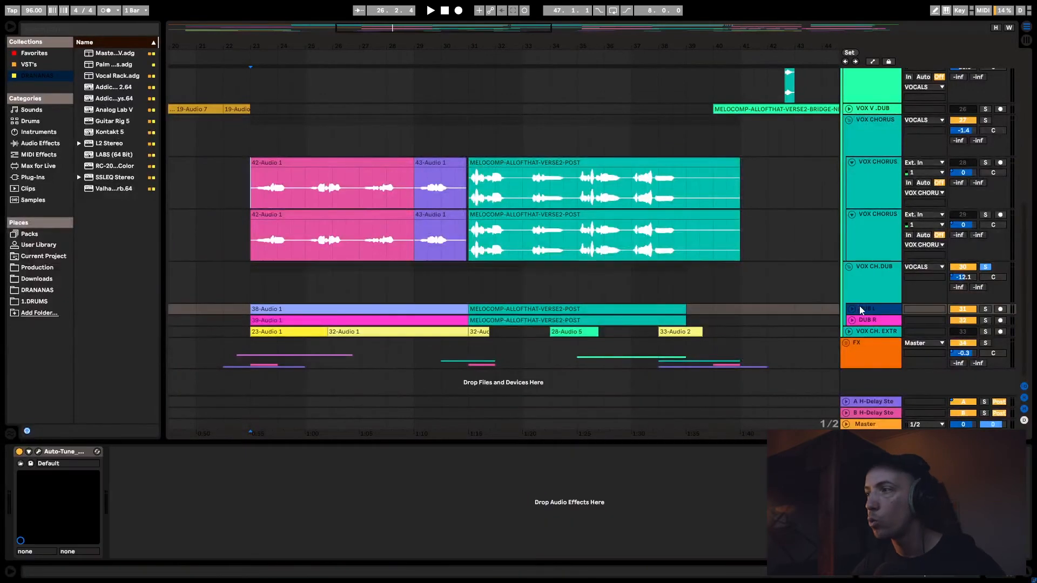
- Unfold the DUB L and DUB R tracks and audition the soloed dubs from bar 23
{"action": "left_click", "coordinate": [851, 310]}
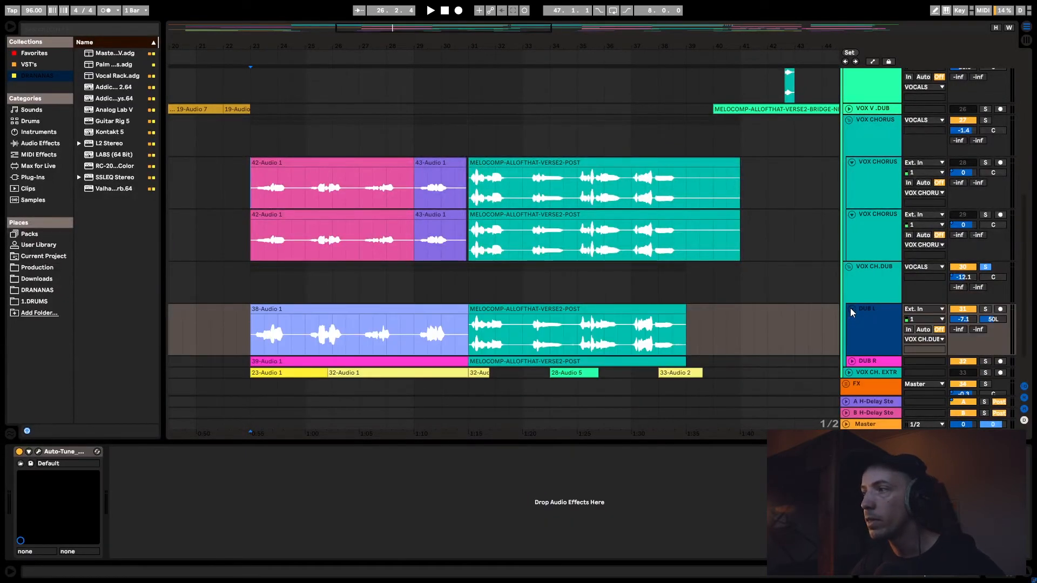
{"action": "left_click", "coordinate": [851, 308]}
{"action": "left_click", "coordinate": [852, 320]}
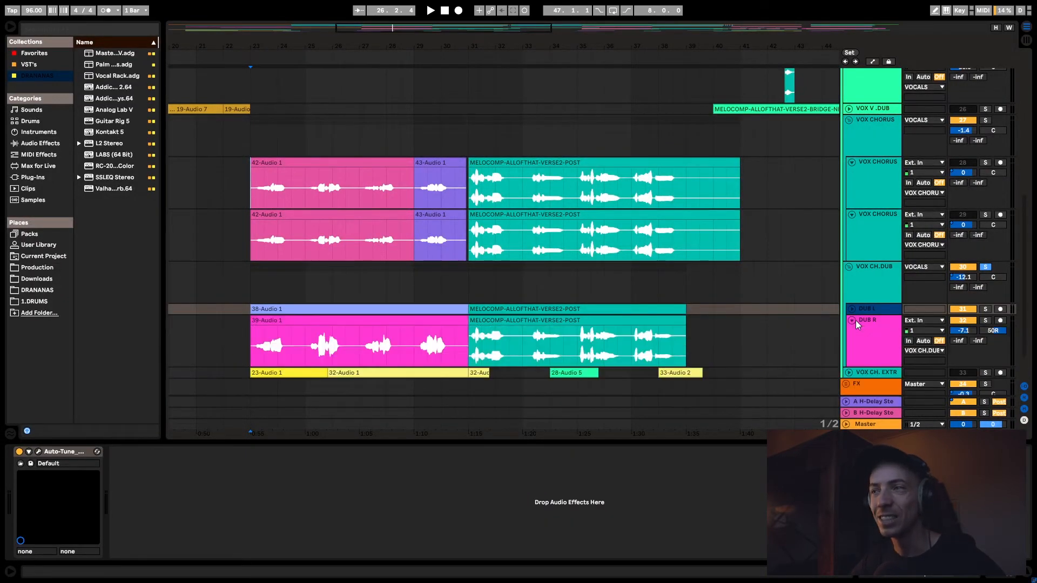
{"action": "left_click", "coordinate": [851, 308]}
{"action": "key", "text": "space"}
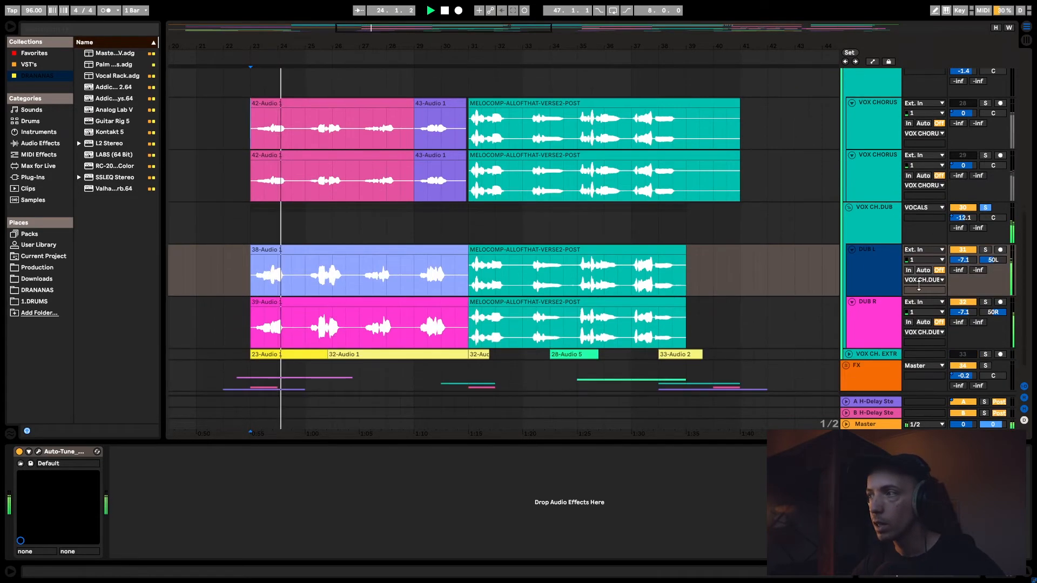
{"action": "scroll", "coordinate": [918, 281], "scroll_direction": "down", "scroll_amount": 3}
{"action": "key", "text": "space"}
{"action": "left_click", "coordinate": [888, 309]}
{"action": "left_click", "coordinate": [872, 272]}
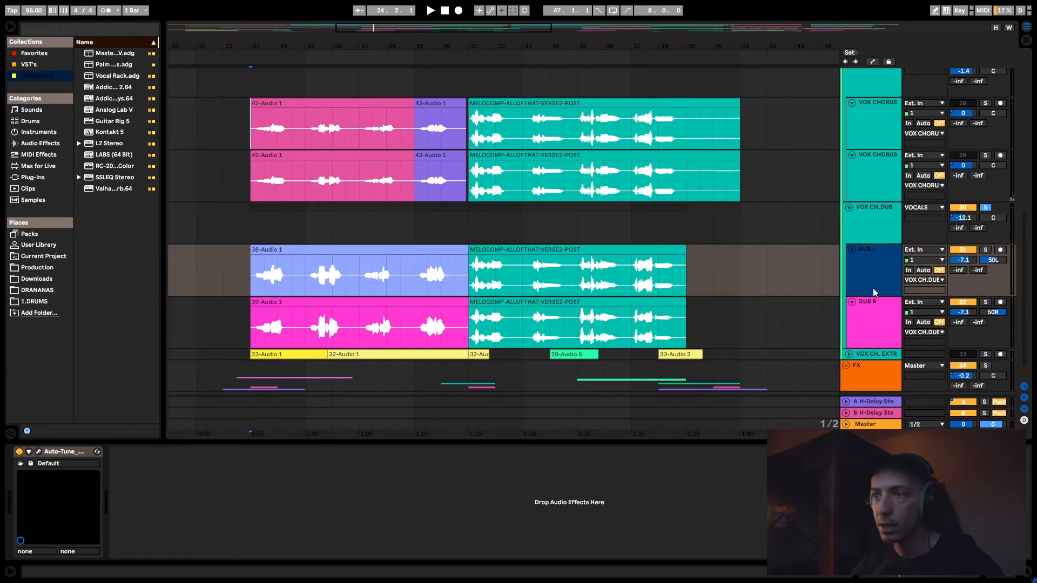
{"action": "left_click", "coordinate": [866, 306]}
{"action": "left_click", "coordinate": [871, 275]}
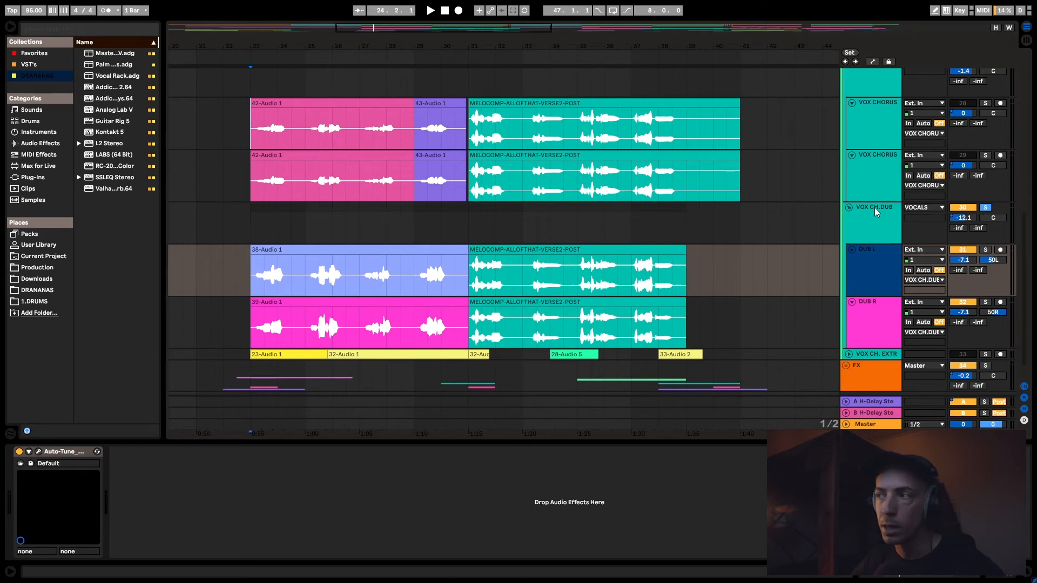
{"action": "left_click", "coordinate": [858, 141]}
{"action": "left_click", "coordinate": [873, 167]}
{"action": "left_click", "coordinate": [862, 283]}
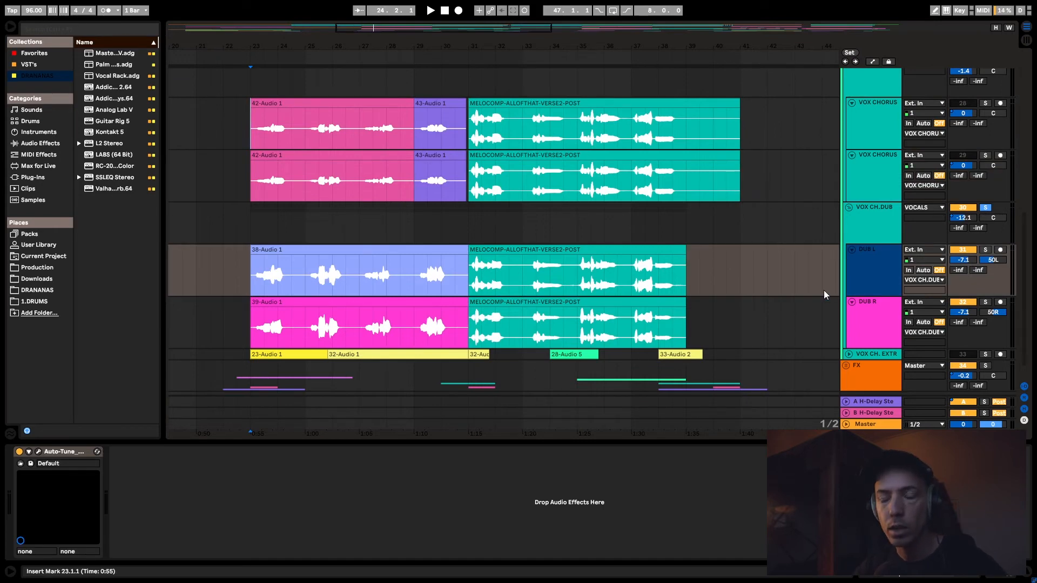
- Fold the DUB L and DUB R tracks
{"action": "left_click", "coordinate": [851, 250]}
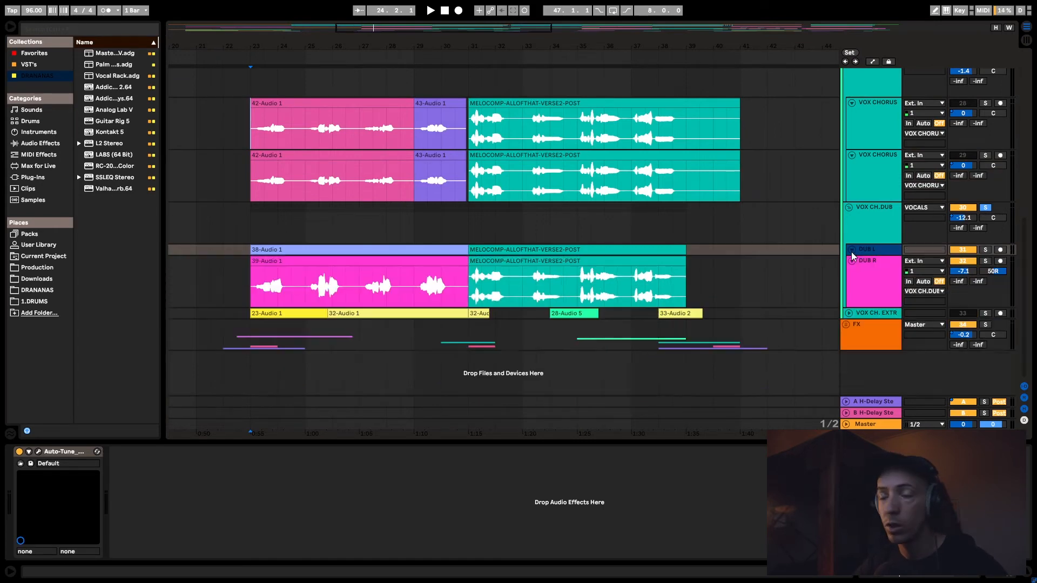
{"action": "left_click", "coordinate": [852, 260]}
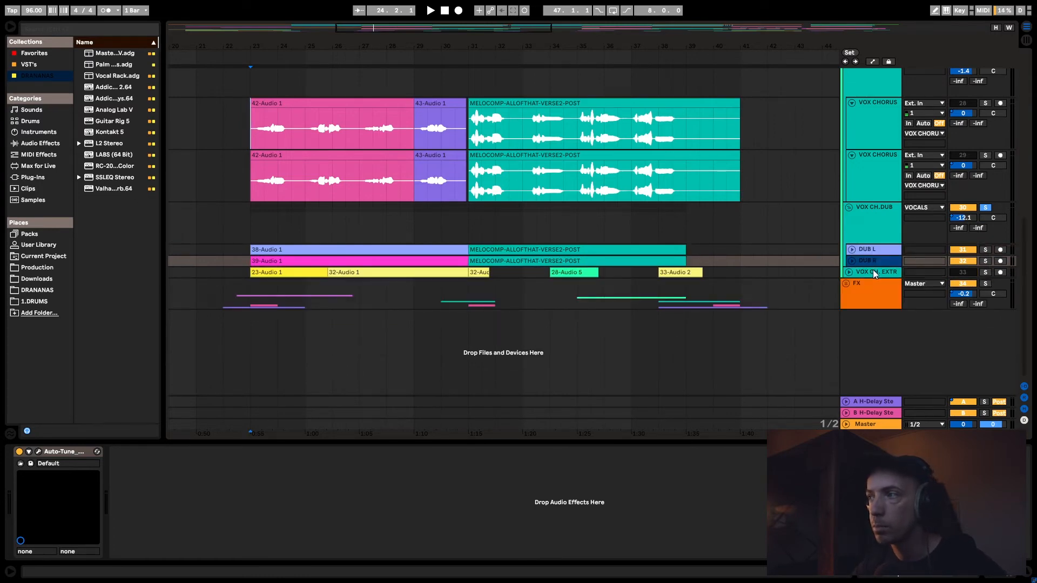
{"action": "left_click", "coordinate": [850, 259]}
{"action": "left_click", "coordinate": [850, 259]}
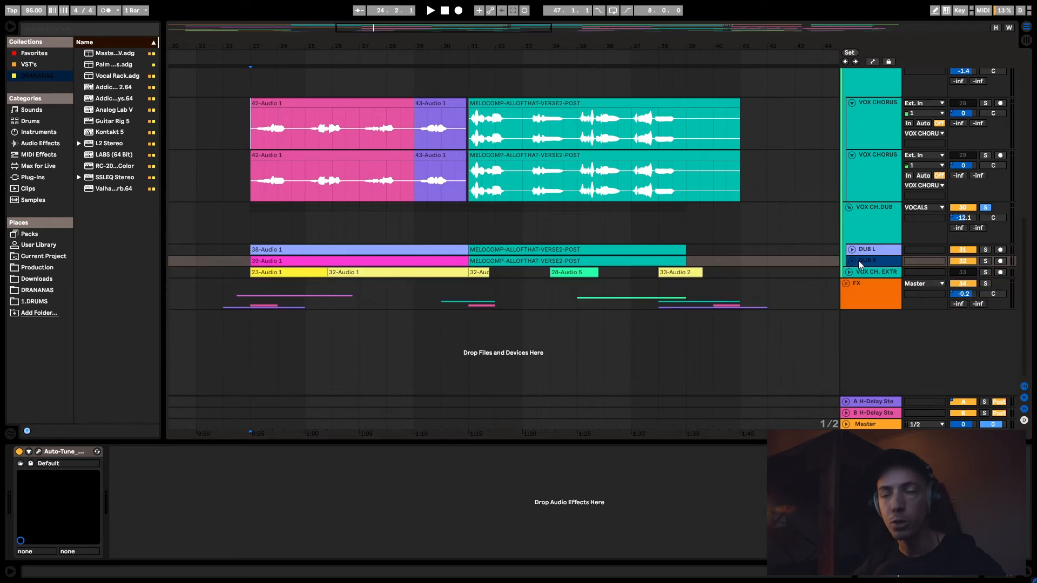
{"action": "left_click", "coordinate": [848, 258]}
{"action": "left_click", "coordinate": [848, 258]}
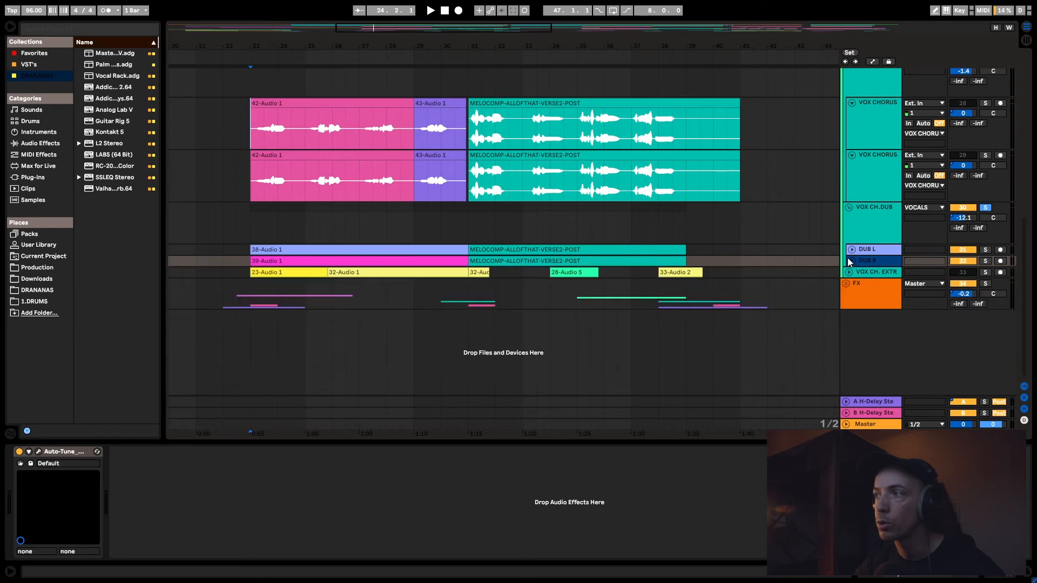
{"action": "left_click", "coordinate": [851, 254]}
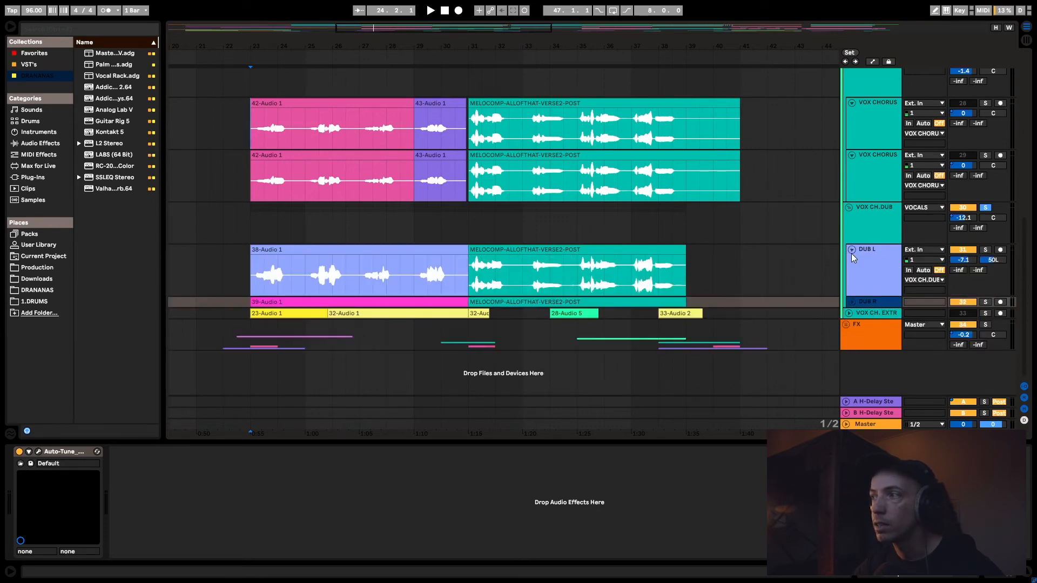
{"action": "left_click", "coordinate": [851, 253]}
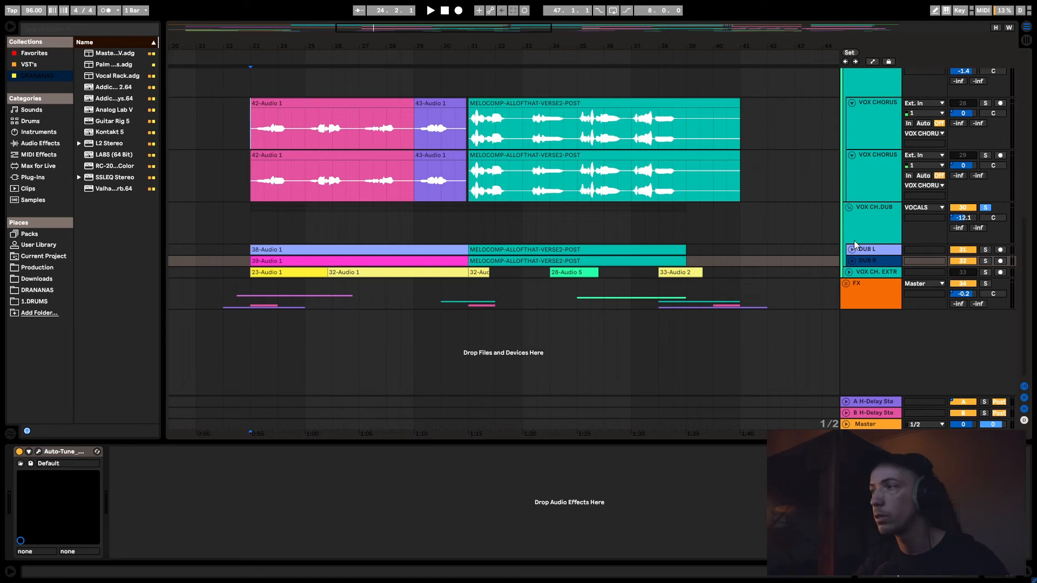
- Highlight bars 22 to 41 across the lower VOX CHORUS track and the VOX CH.DUB tracks
{"action": "scroll", "coordinate": [540, 189], "scroll_direction": "up", "scroll_amount": 3}
{"action": "left_click", "coordinate": [264, 177]}
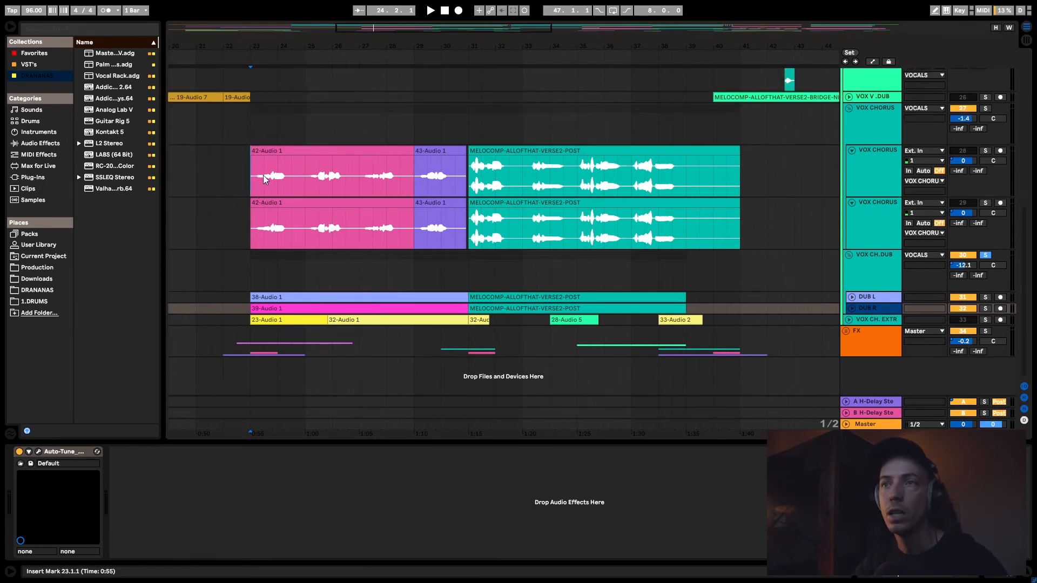
{"action": "left_click", "coordinate": [259, 176]}
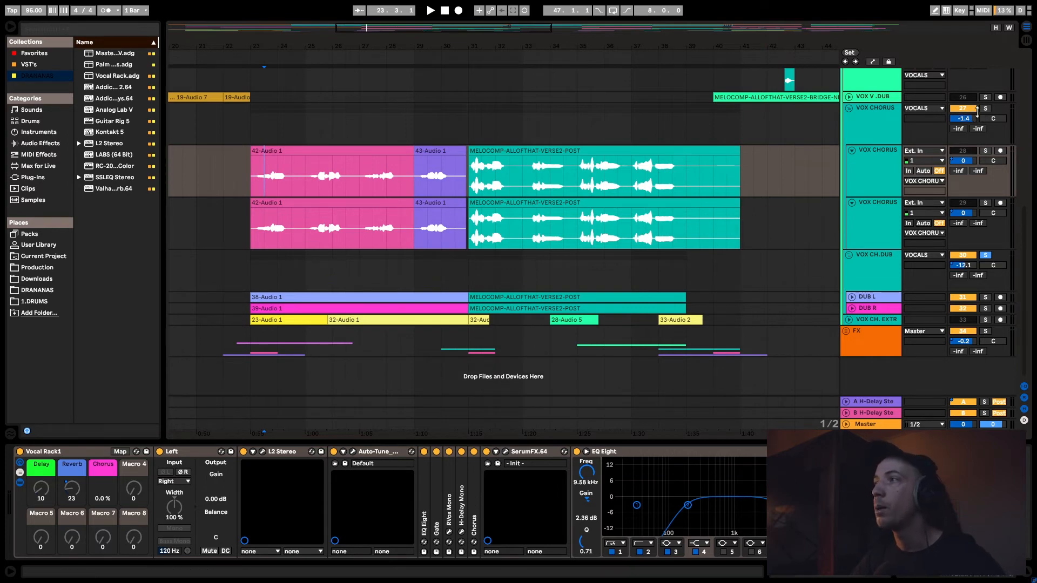
{"action": "left_click_drag", "start_coordinate": [241, 223], "coordinate": [221, 235]}
{"action": "left_click", "coordinate": [759, 308]}
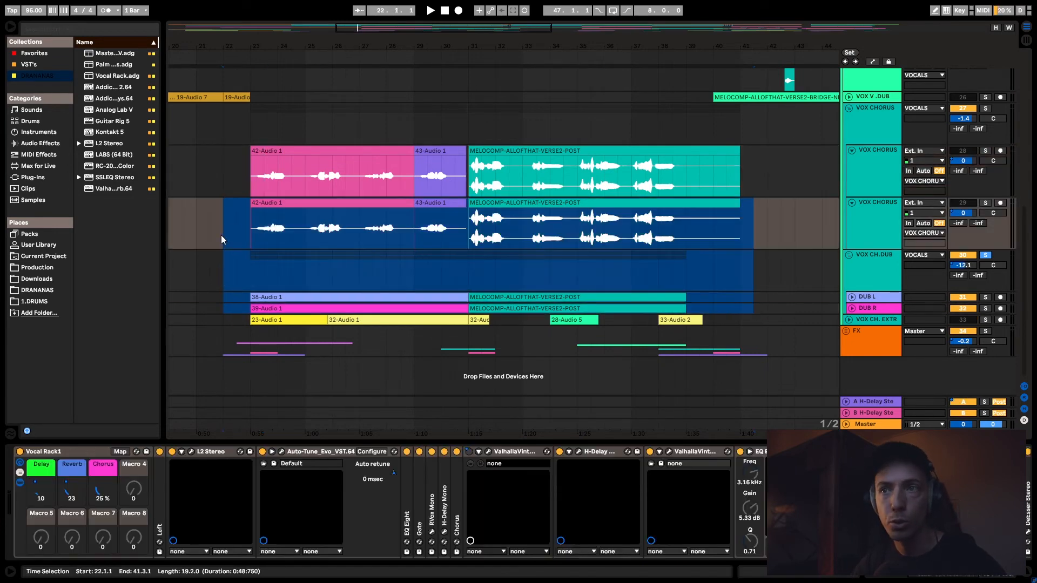
- Play the chorus from bar 23 and clear the solos on the chorus vocal groups
{"action": "left_click", "coordinate": [252, 162]}
{"action": "key", "text": "space"}
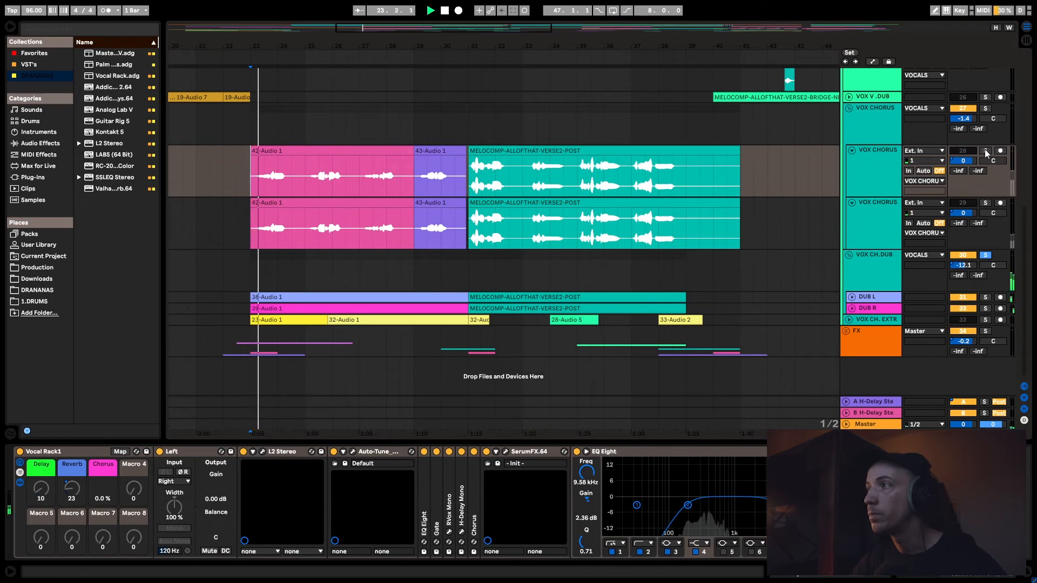
{"action": "left_click", "coordinate": [985, 109]}
{"action": "left_click", "coordinate": [985, 108]}
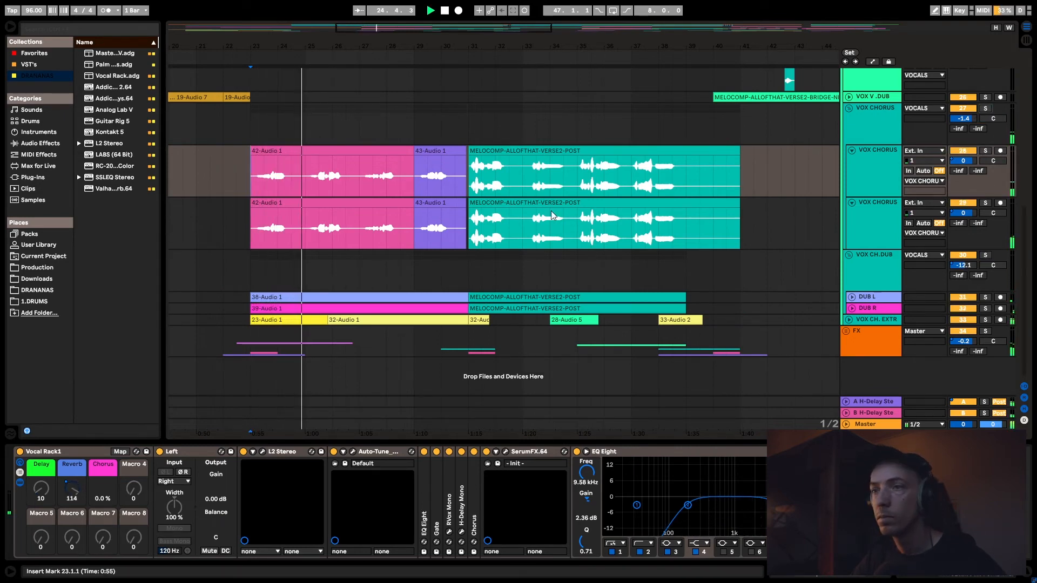
- Unfold and solo the VOX CH. EXTR track, audition it, and display its device chain
{"action": "left_click", "coordinate": [850, 318]}
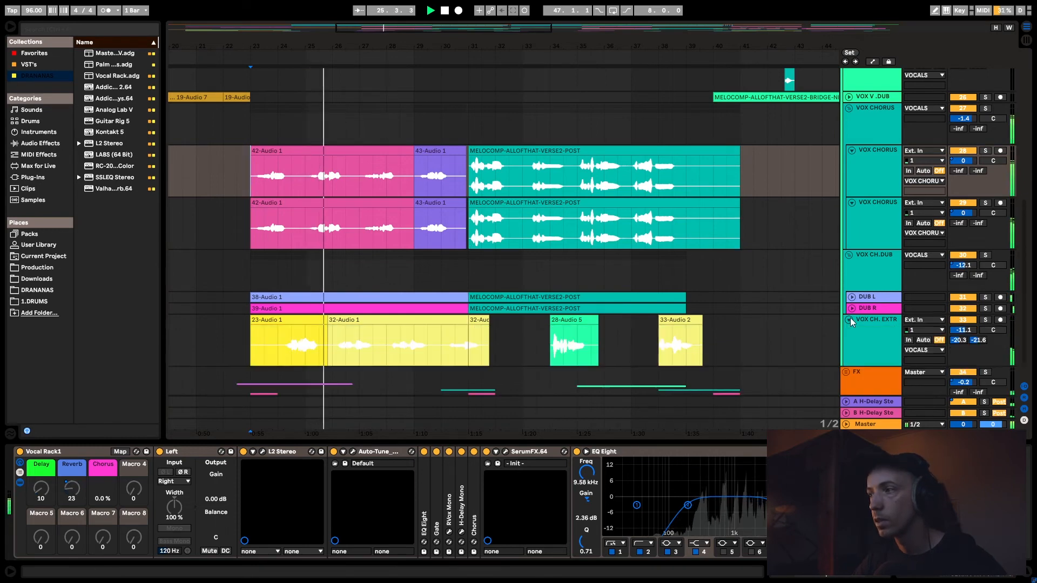
{"action": "left_click", "coordinate": [985, 290]}
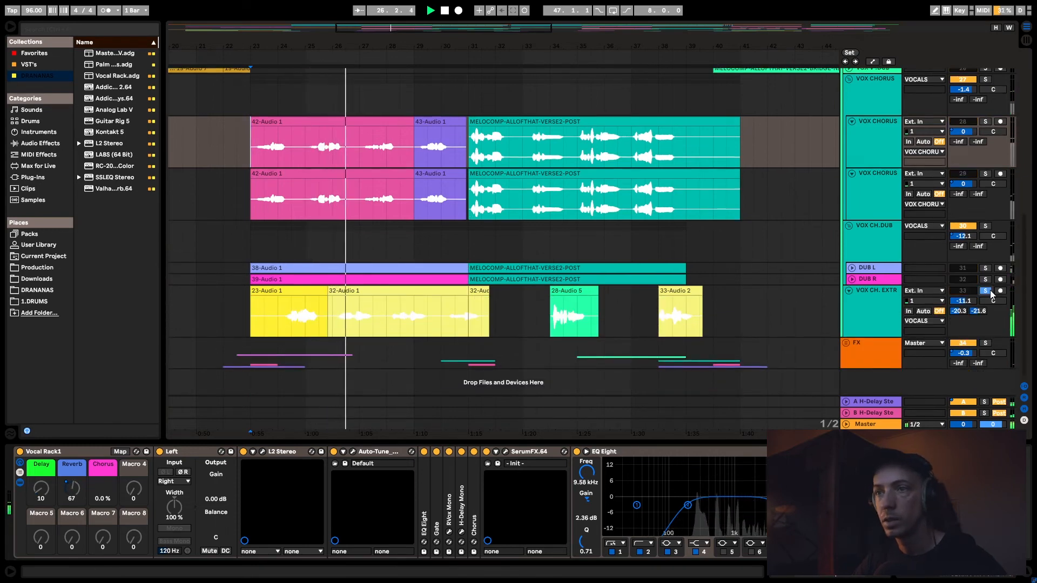
{"action": "left_click", "coordinate": [847, 300]}
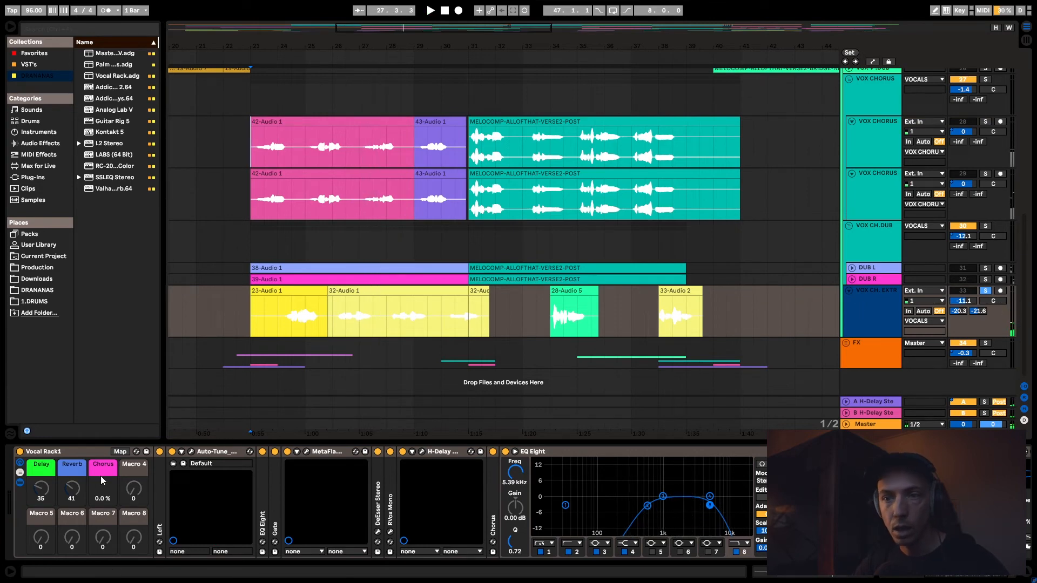
- Expand the Chorus device in the VOX CH. EXTR chain and examine its settings beside the EQ Eight
{"action": "left_click_drag", "start_coordinate": [995, 576], "coordinate": [1006, 580]}
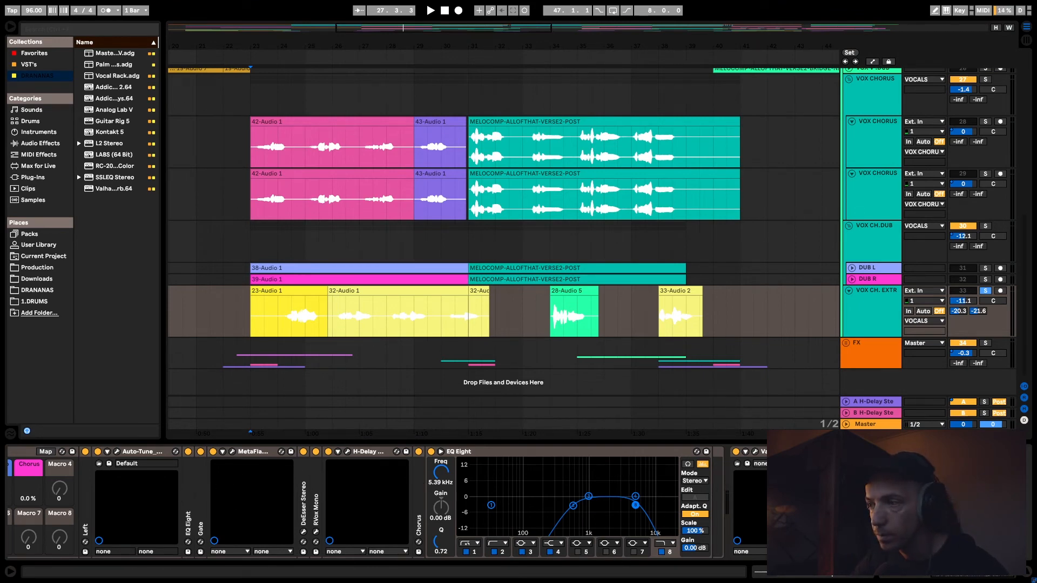
{"action": "double_click", "coordinate": [417, 500]}
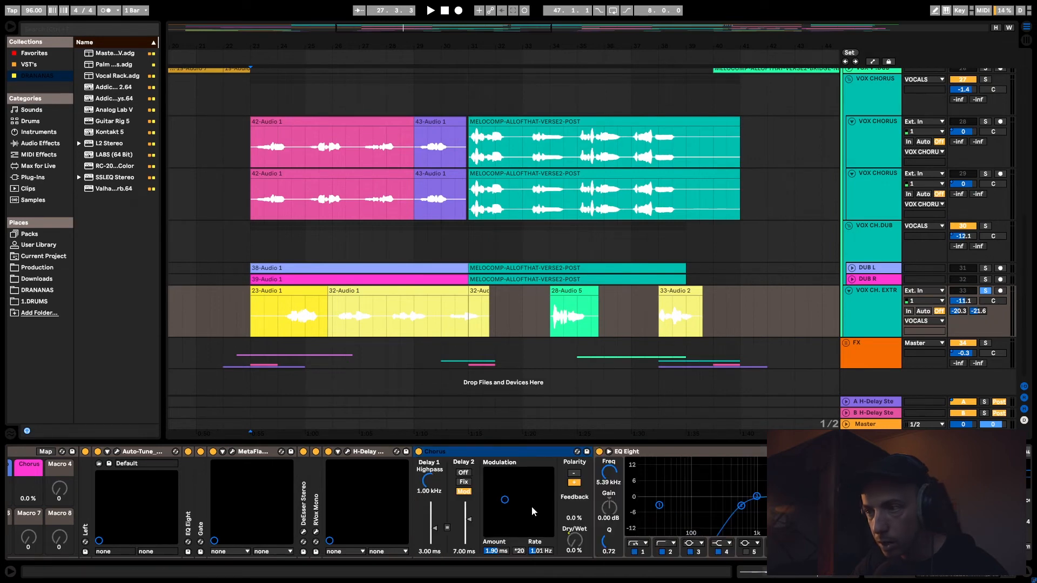
{"action": "left_click_drag", "start_coordinate": [955, 577], "coordinate": [969, 577]}
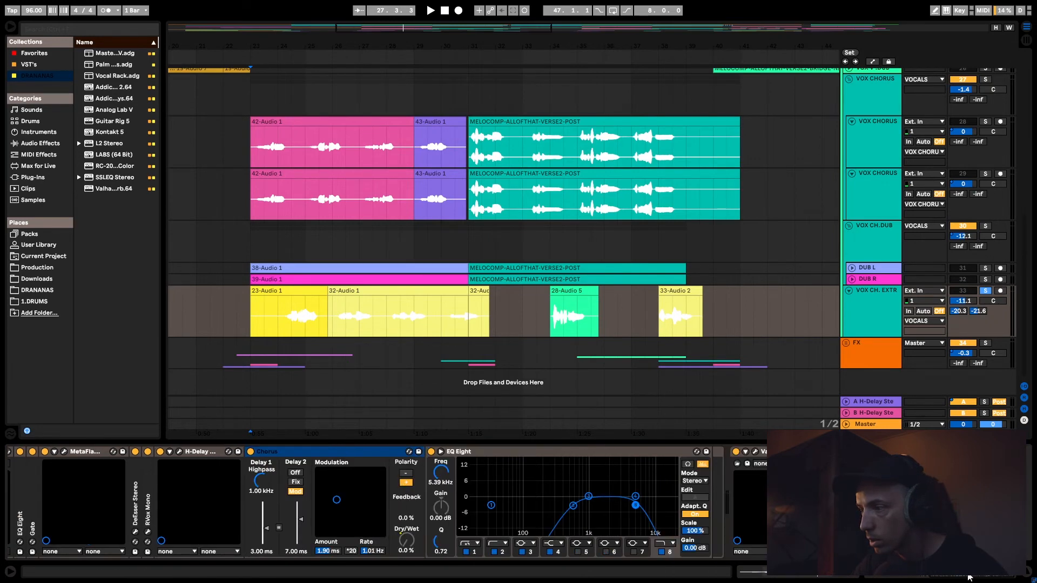
{"action": "left_click", "coordinate": [864, 299]}
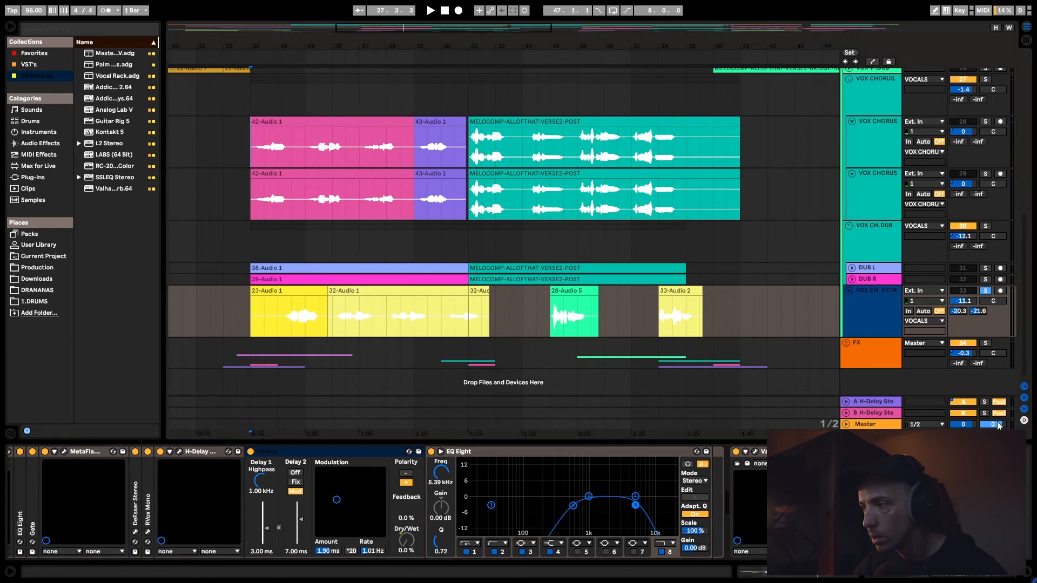
- Audition the soloed VOX CH. EXTR track from bar 23 while viewing its effects chain
{"action": "key", "text": "space"}
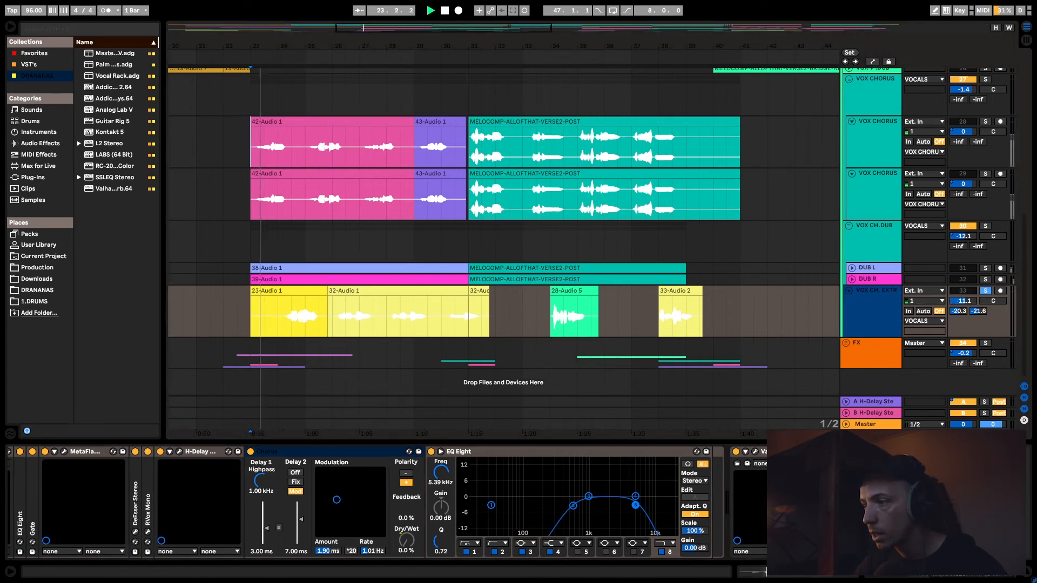
{"action": "left_click_drag", "start_coordinate": [971, 576], "coordinate": [959, 575]}
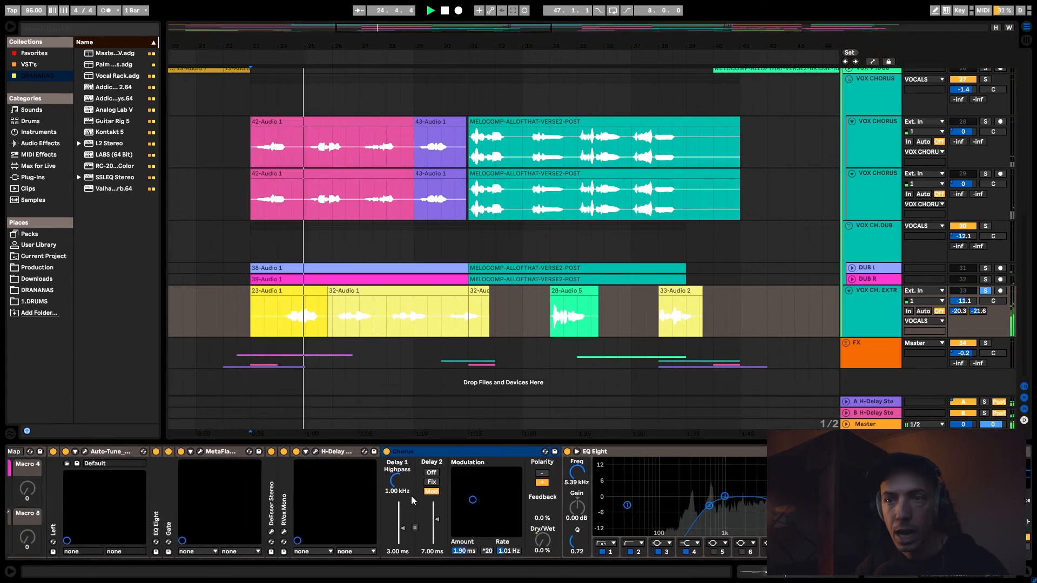
{"action": "key", "text": "space"}
- Open the MetaFlanger plug-in on VOX CH. EXTR, examine its settings, and close its window
{"action": "left_click", "coordinate": [200, 452]}
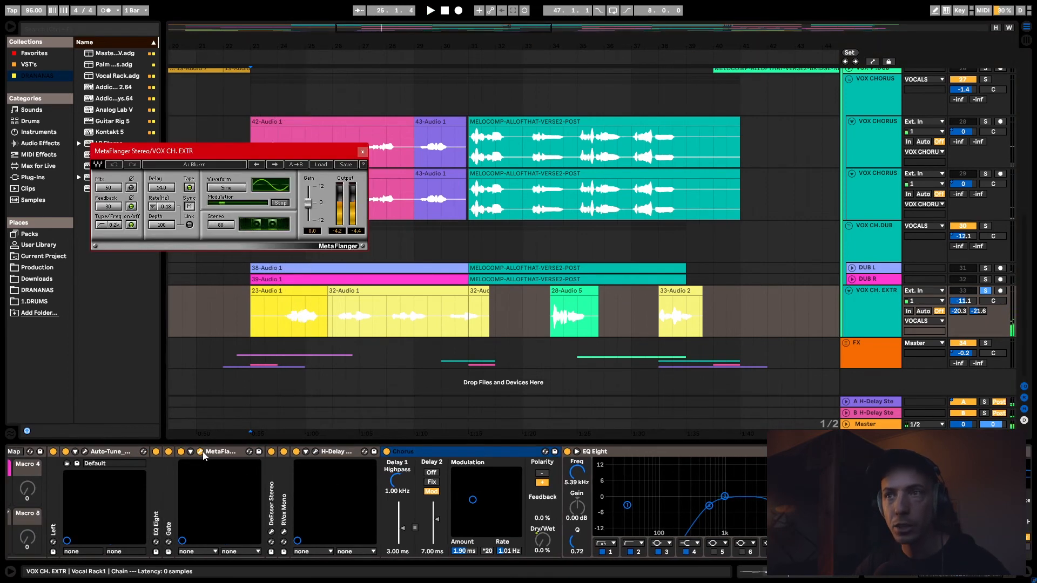
{"action": "left_click_drag", "start_coordinate": [219, 155], "coordinate": [282, 203]}
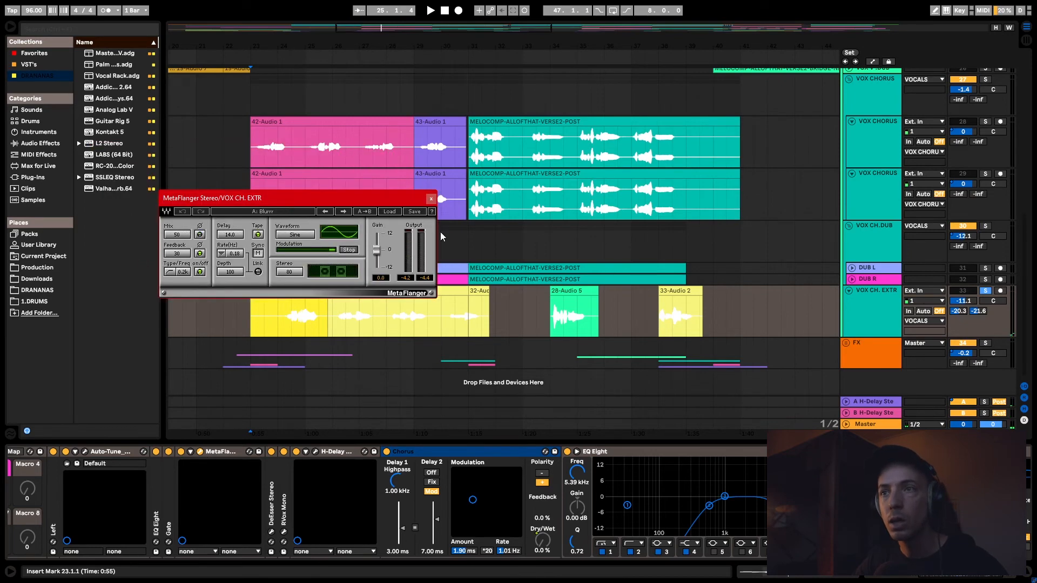
{"action": "left_click_drag", "start_coordinate": [379, 198], "coordinate": [686, 228]}
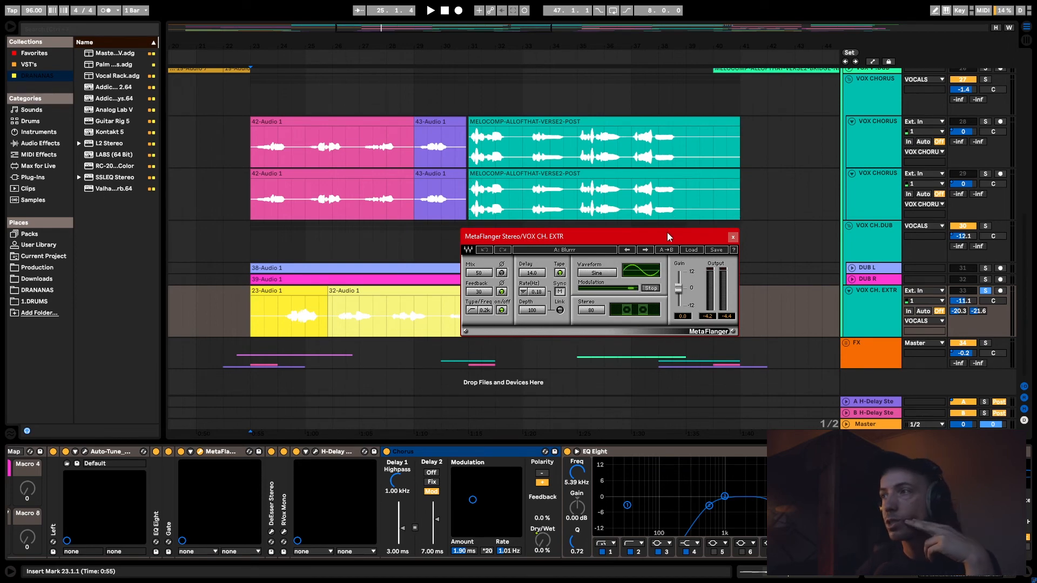
{"action": "left_click", "coordinate": [733, 238]}
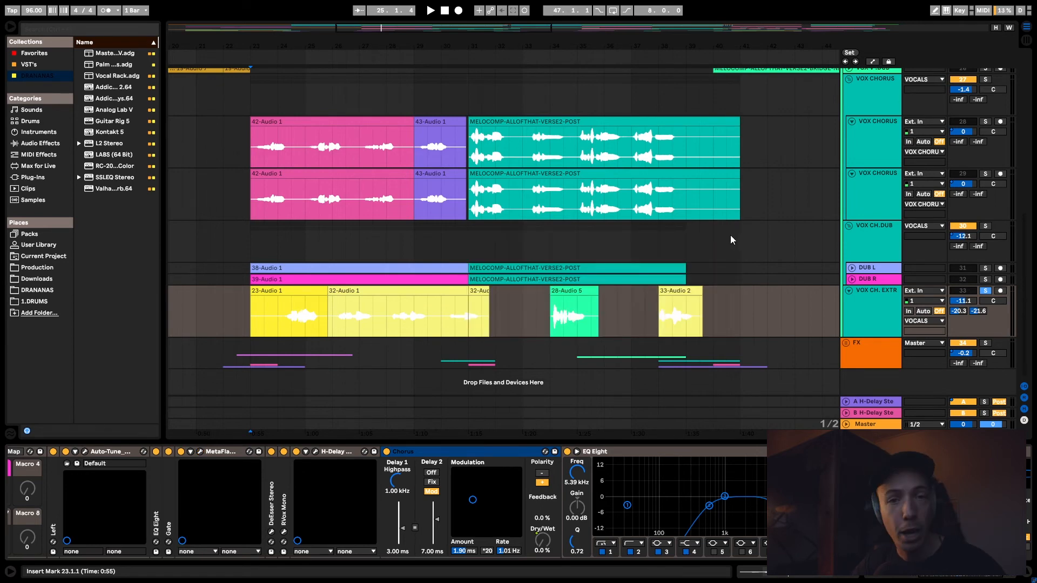
{"action": "left_click", "coordinate": [342, 250]}
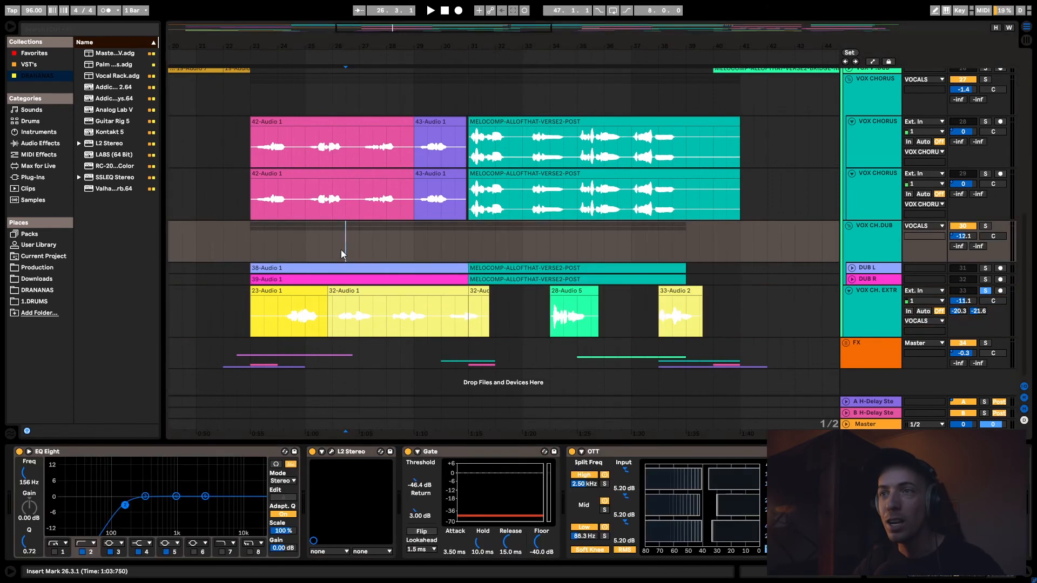
- Fold the VOX CH. EXTR track, turn off its solo, and play the full mix from bar 26
{"action": "left_click", "coordinate": [848, 300]}
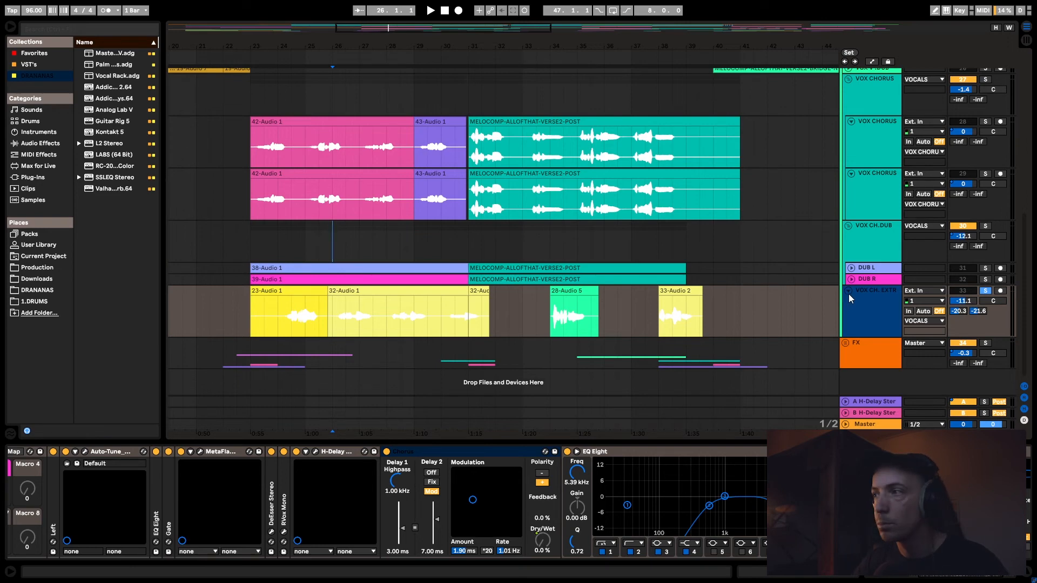
{"action": "left_click", "coordinate": [846, 291]}
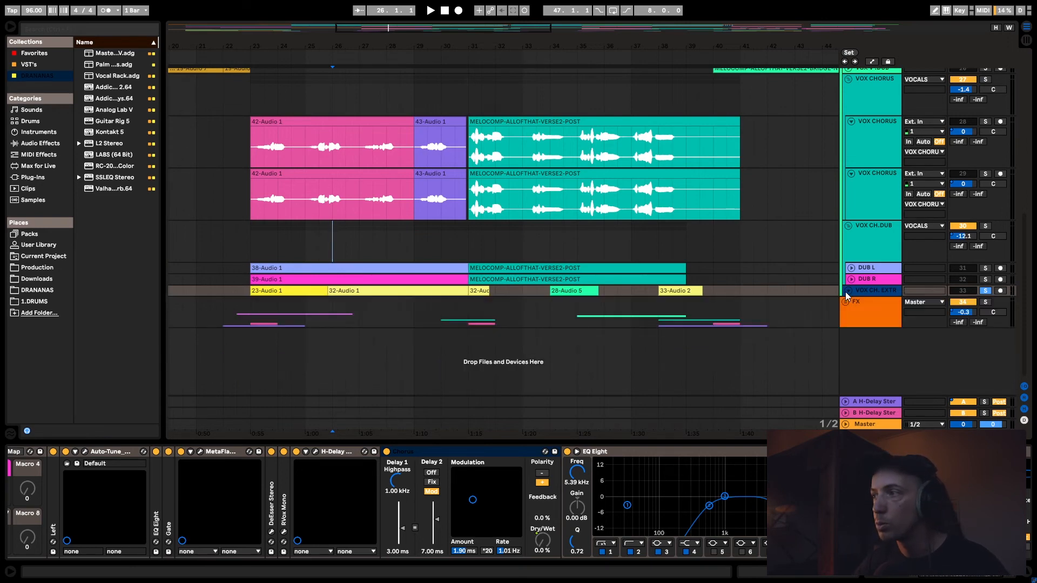
{"action": "left_click", "coordinate": [984, 292]}
{"action": "key", "text": "space"}
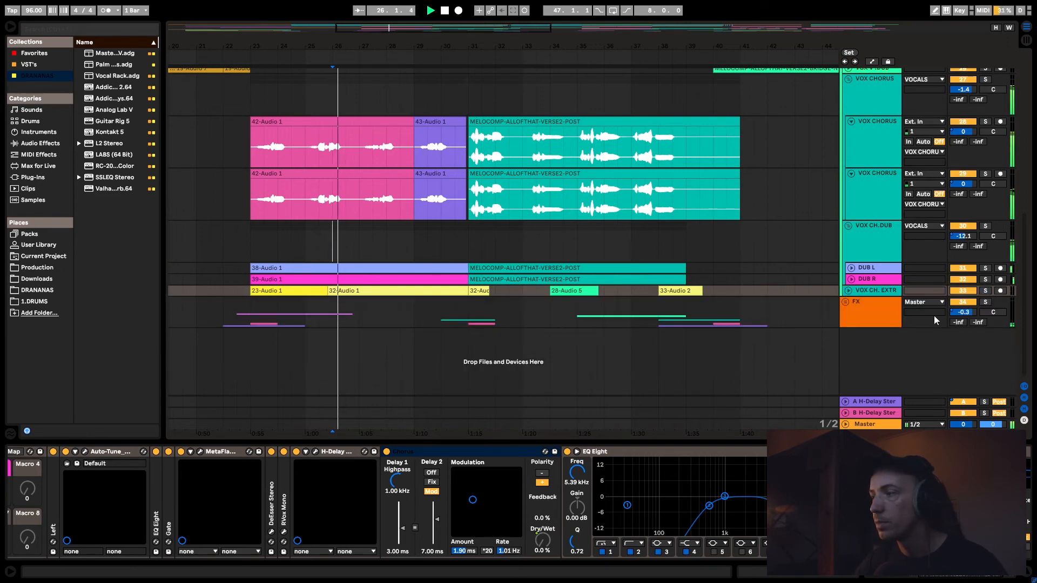
- Unfold the FX group, show the whole arrangement length, and stop playback
{"action": "left_click", "coordinate": [846, 302]}
{"action": "double_click", "coordinate": [489, 30]}
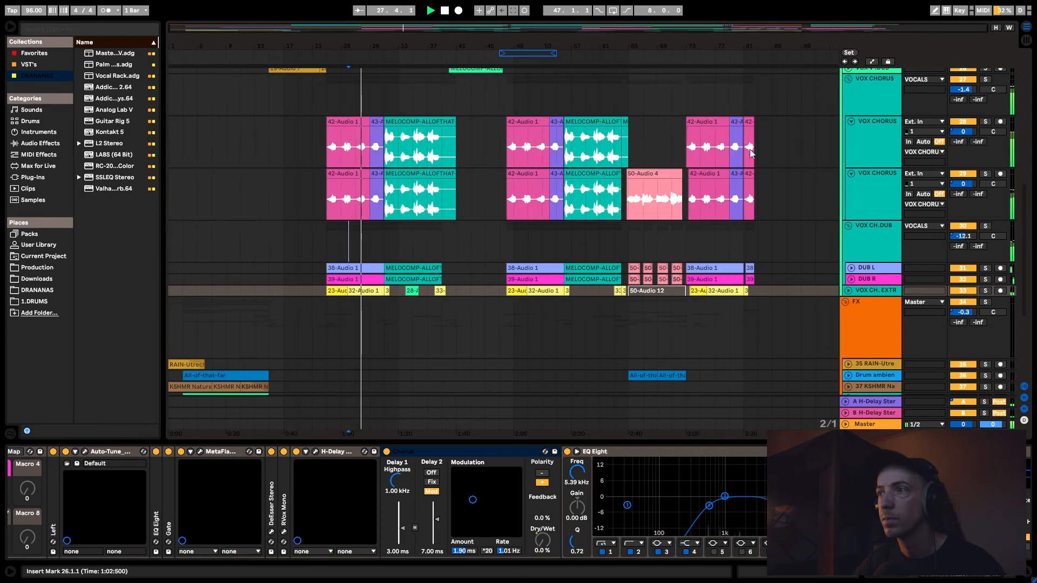
{"action": "key", "text": "space"}
- Fold both VOX CHORUS audio tracks and play the full mix from bar 65
{"action": "left_click", "coordinate": [634, 138]}
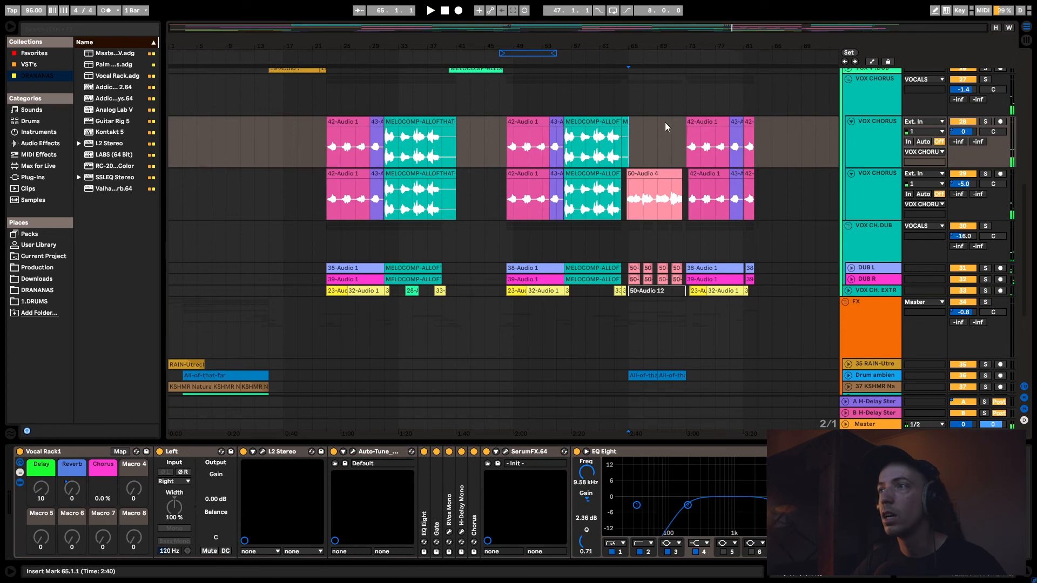
{"action": "scroll", "coordinate": [691, 148], "scroll_direction": "up", "scroll_amount": 5}
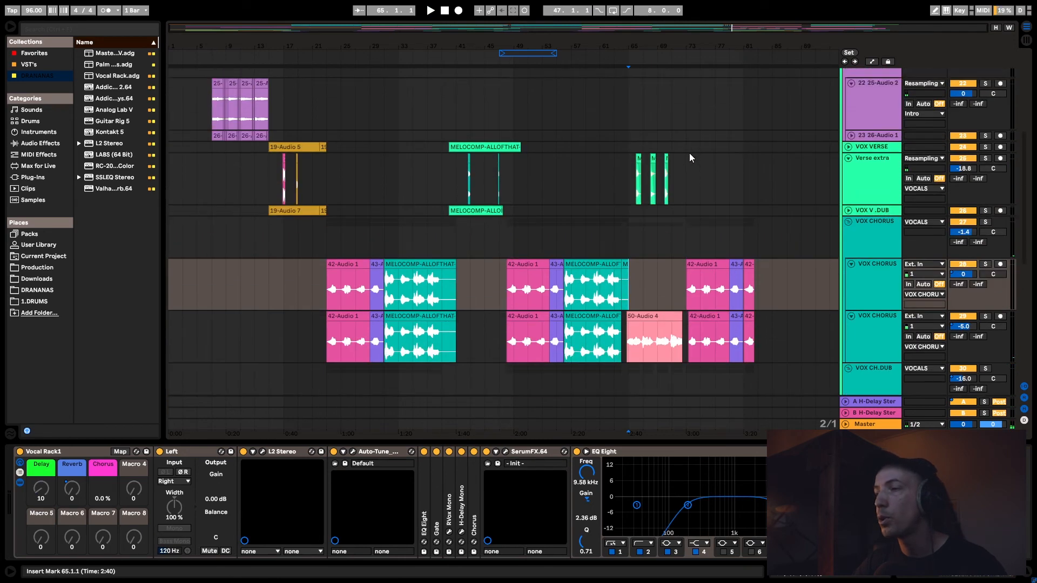
{"action": "left_click", "coordinate": [851, 264]}
{"action": "left_click", "coordinate": [853, 274]}
{"action": "key", "text": "space"}
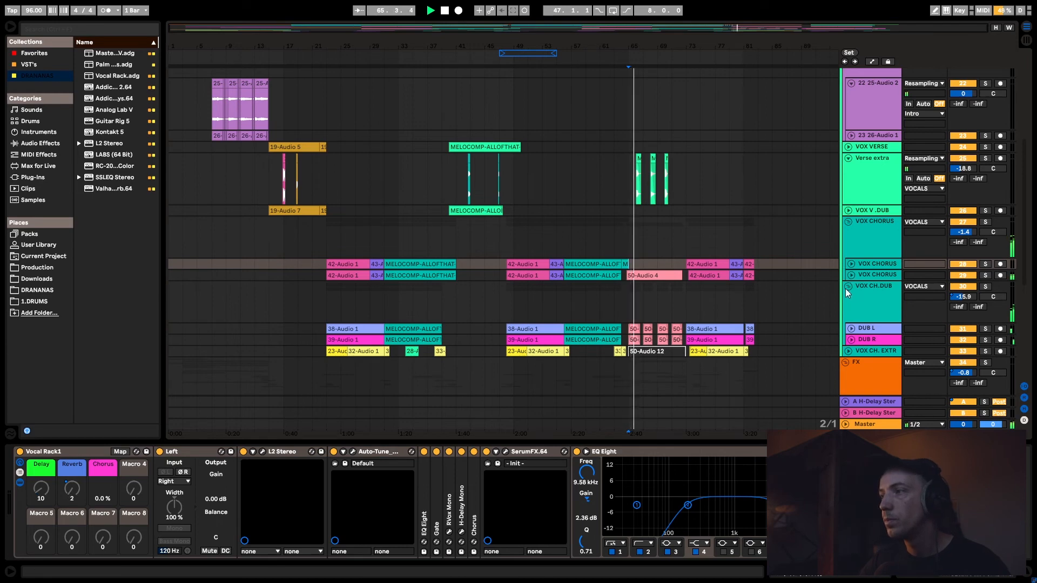
- Fold the FX group, display its device chain, and stop playback
{"action": "scroll", "coordinate": [846, 289], "scroll_direction": "down", "scroll_amount": 3}
{"action": "left_click", "coordinate": [846, 291]}
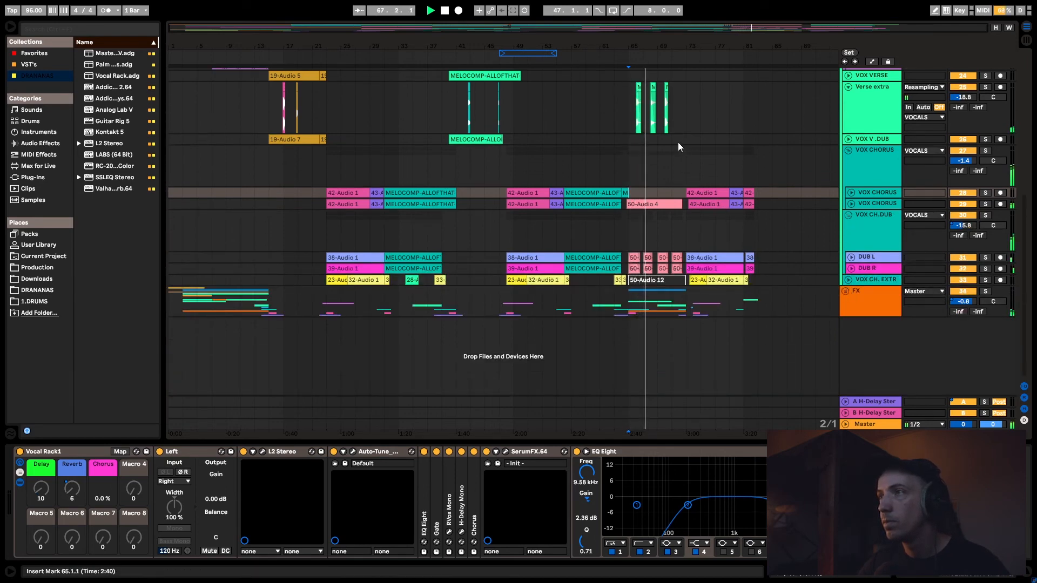
{"action": "left_click", "coordinate": [863, 303]}
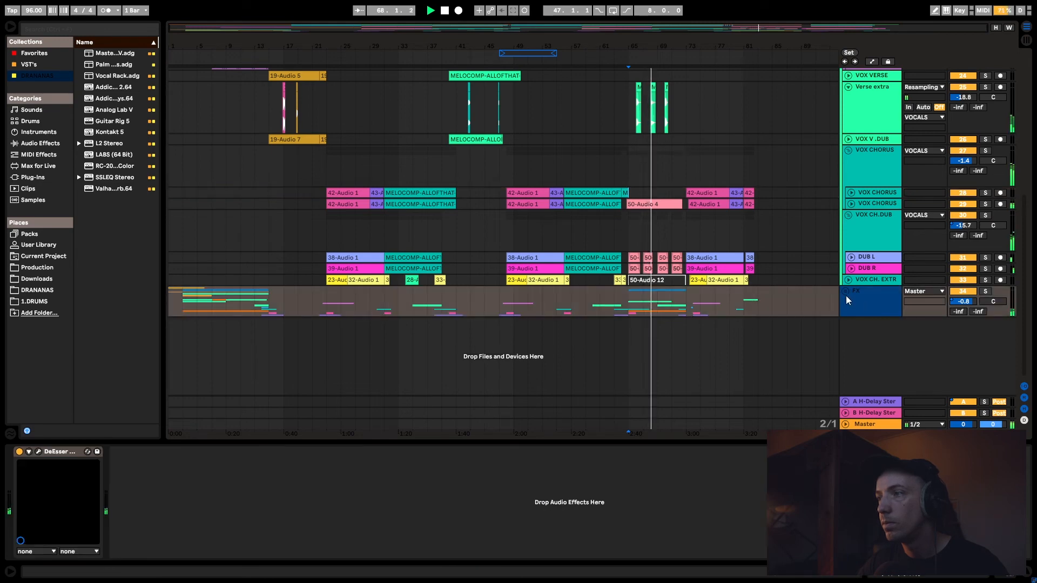
{"action": "key", "text": "space"}
- Fold the VOCALS group so only the main tracks and groups are listed
{"action": "scroll", "coordinate": [626, 242], "scroll_direction": "up", "scroll_amount": 2}
{"action": "scroll", "coordinate": [628, 263], "scroll_direction": "up", "scroll_amount": 4}
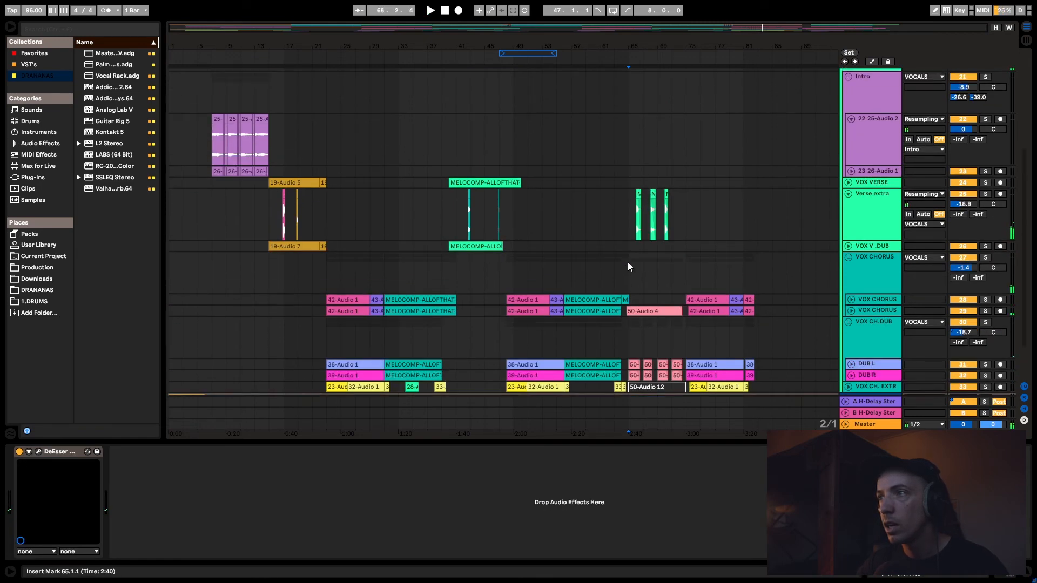
{"action": "scroll", "coordinate": [449, 241], "scroll_direction": "down", "scroll_amount": 3}
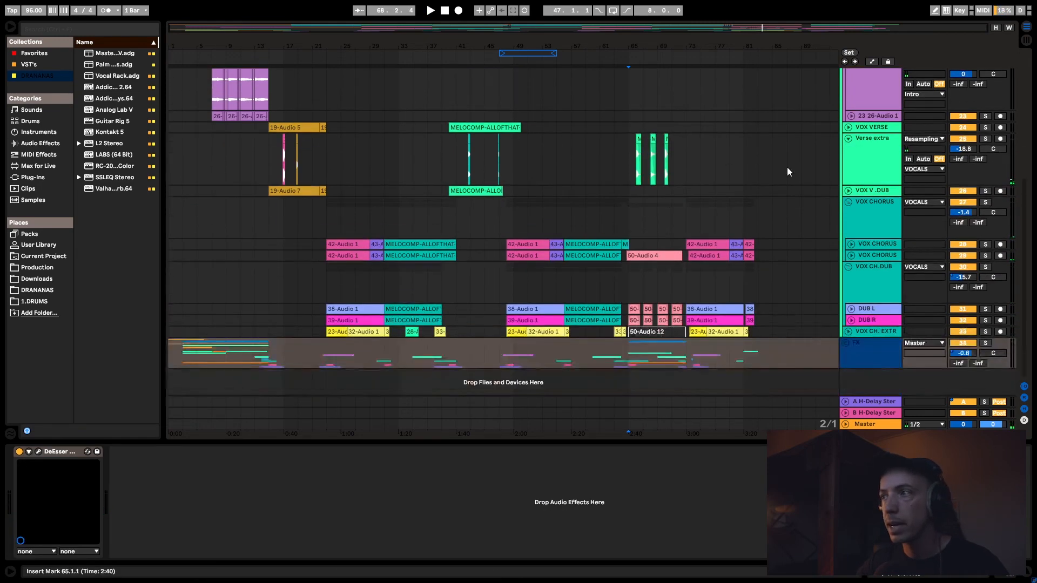
{"action": "scroll", "coordinate": [851, 144], "scroll_direction": "up", "scroll_amount": 9}
{"action": "left_click", "coordinate": [845, 136]}
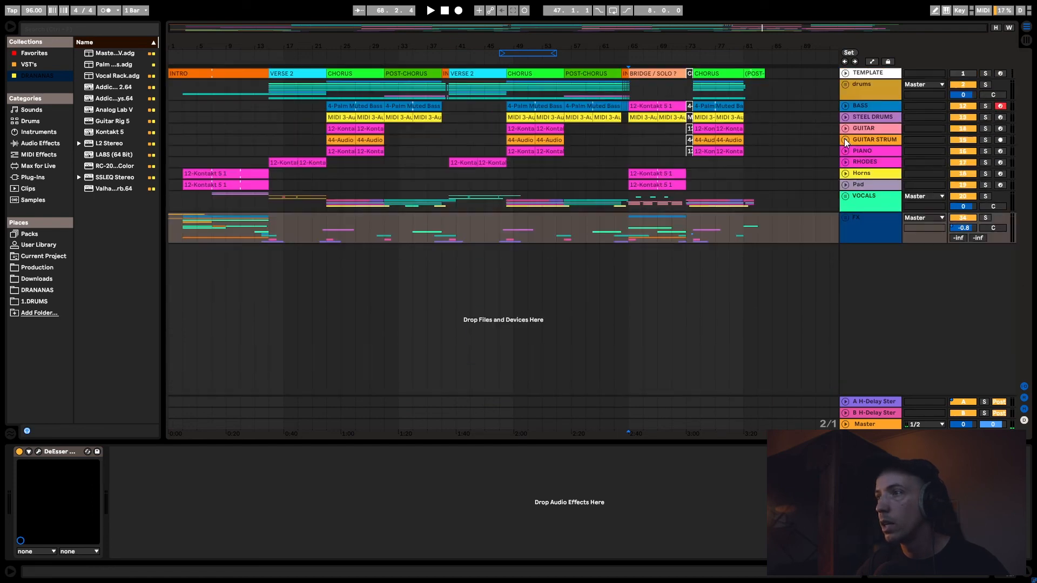
- Audition the soloed Horns and Pad tracks in the bridge, and turn their solos off
{"action": "left_click", "coordinate": [913, 175]}
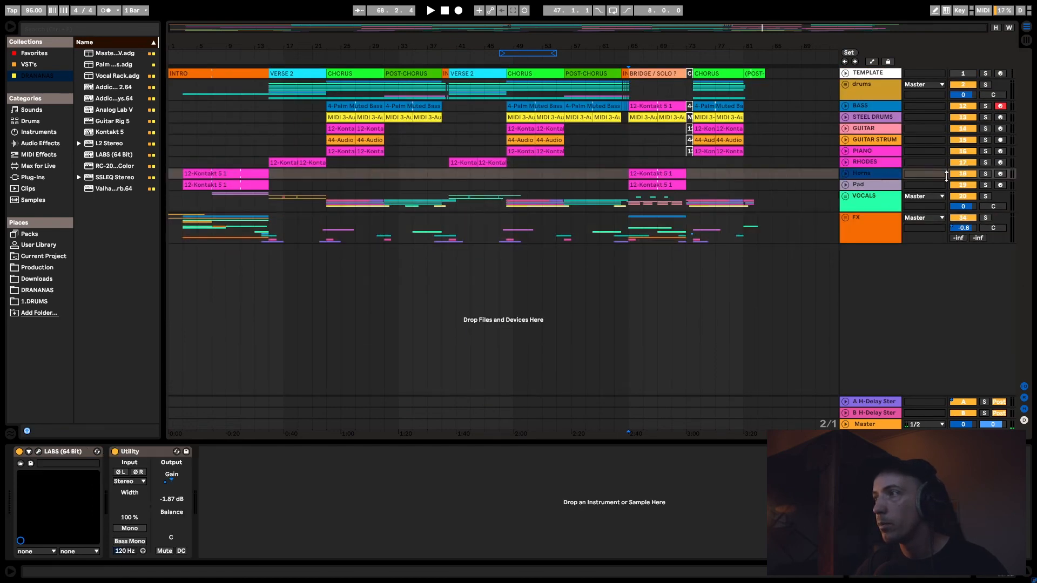
{"action": "left_click", "coordinate": [986, 174]}
{"action": "key", "text": "space"}
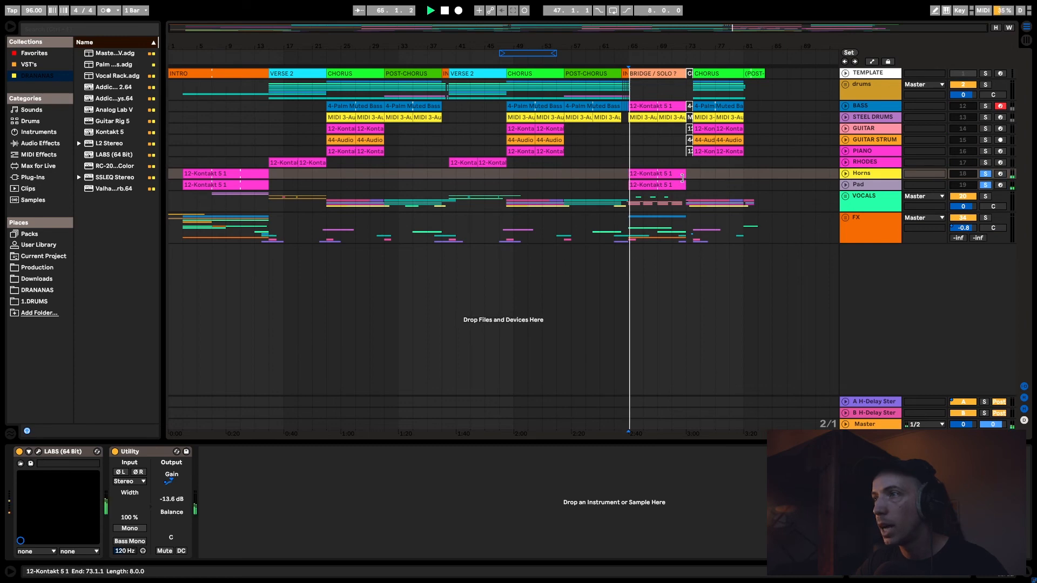
{"action": "left_click", "coordinate": [984, 187]}
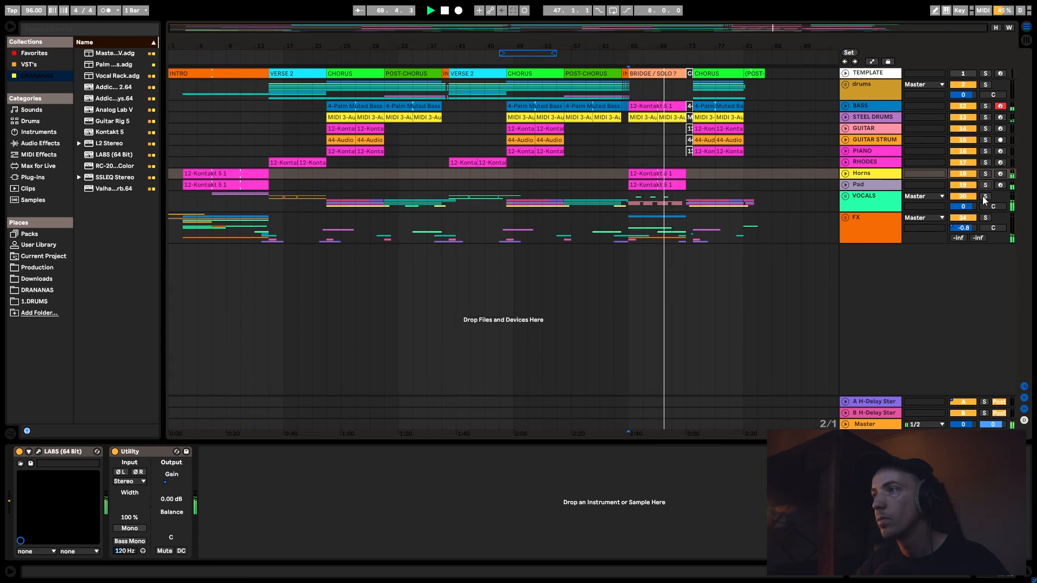
- Solo the FX group during playback and unfold it to show its individual effect tracks
{"action": "left_click", "coordinate": [985, 217]}
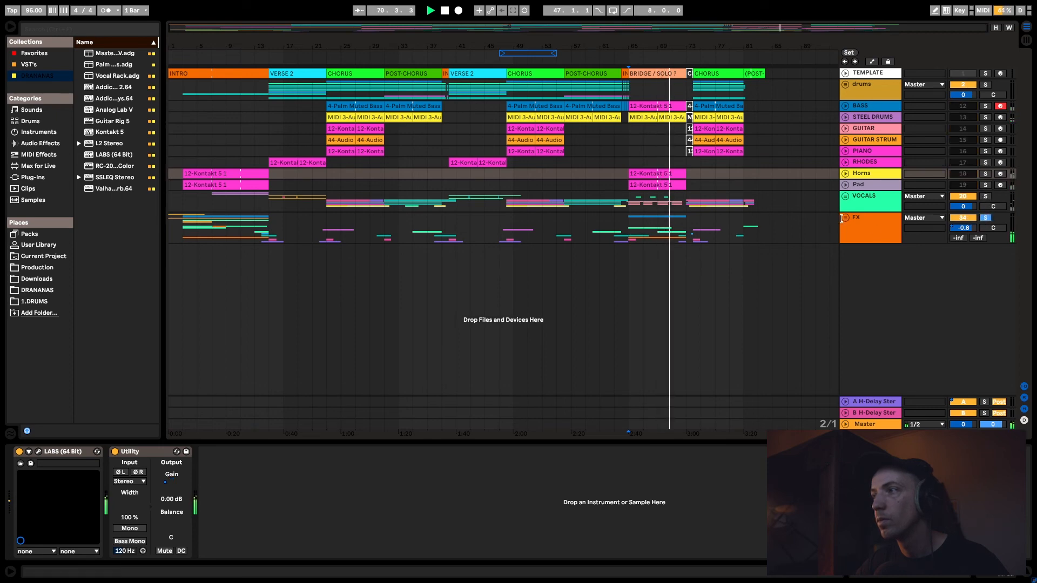
{"action": "left_click", "coordinate": [846, 218]}
{"action": "scroll", "coordinate": [826, 232], "scroll_direction": "down", "scroll_amount": 3}
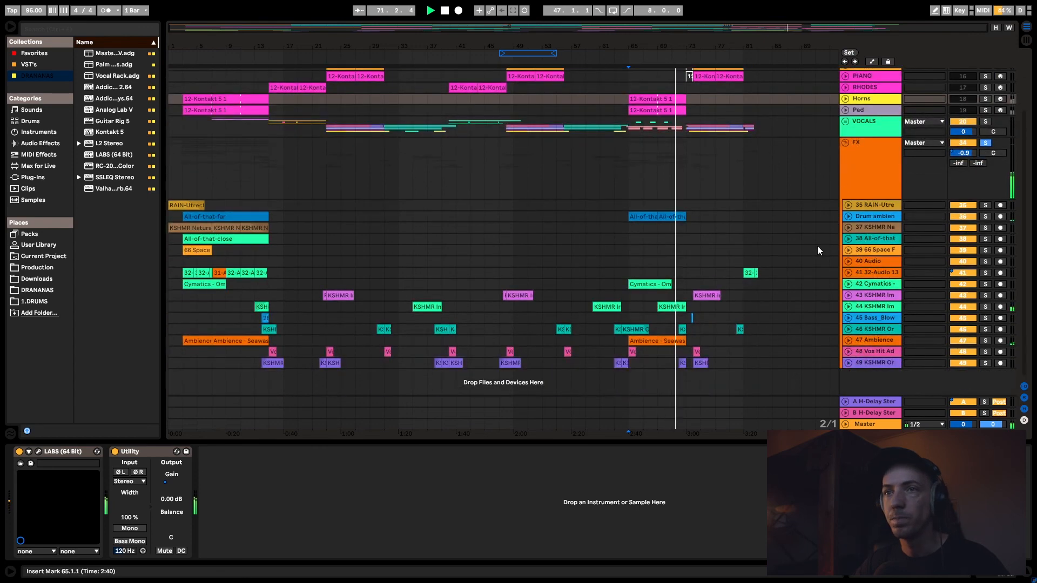
- Highlight the clips across all FX tracks to examine the effects throughout the song and in the intro
{"action": "left_click_drag", "start_coordinate": [770, 377], "coordinate": [68, 205]}
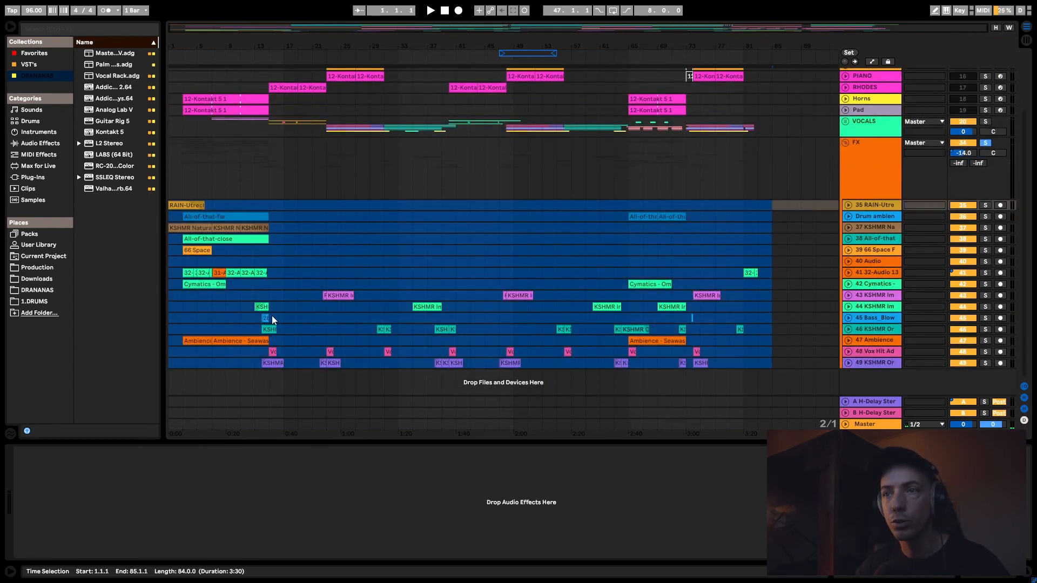
{"action": "left_click", "coordinate": [322, 319]}
{"action": "left_click_drag", "start_coordinate": [300, 280], "coordinate": [128, 206]}
{"action": "left_click", "coordinate": [776, 374]}
{"action": "left_click", "coordinate": [783, 353]}
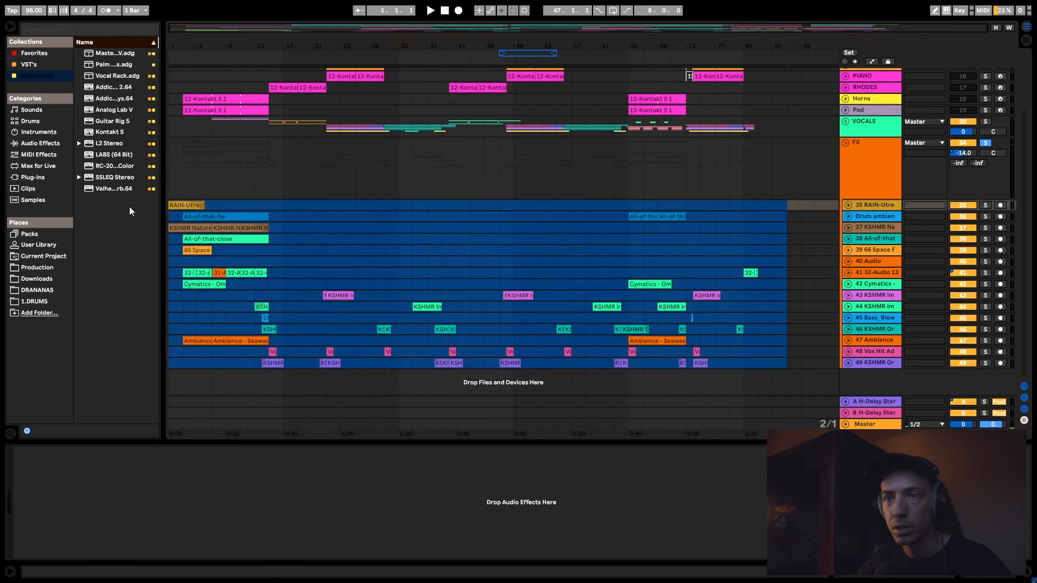
{"action": "left_click", "coordinate": [627, 307]}
{"action": "left_click", "coordinate": [188, 305]}
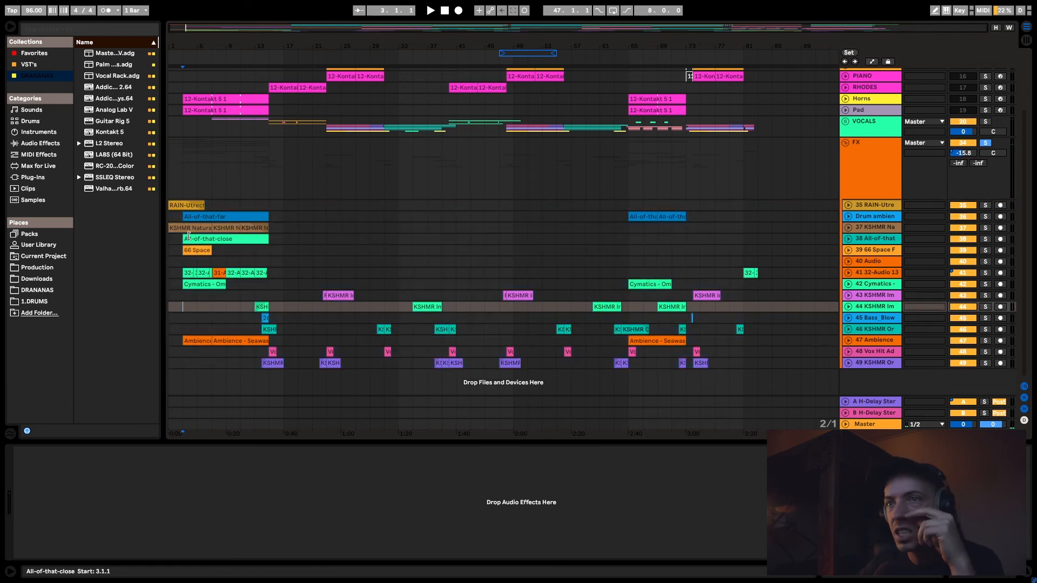
- Zoom in on the intro and examine the RAIN-Utrecht and neighbouring ambience clips on the FX tracks
{"action": "left_click", "coordinate": [193, 207]}
{"action": "left_click_drag", "start_coordinate": [202, 26], "coordinate": [201, 63]}
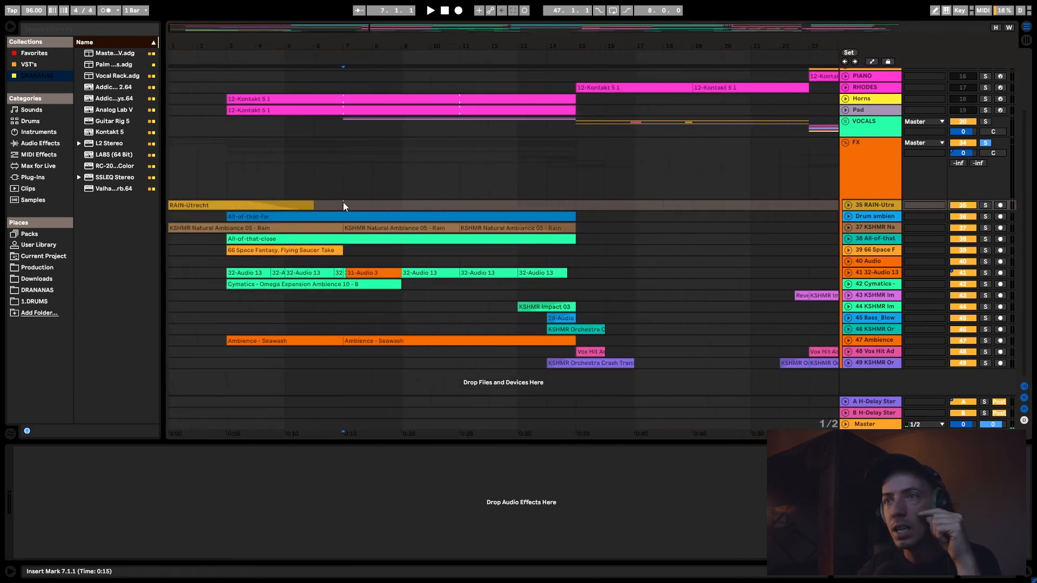
{"action": "left_click_drag", "start_coordinate": [355, 205], "coordinate": [314, 205]}
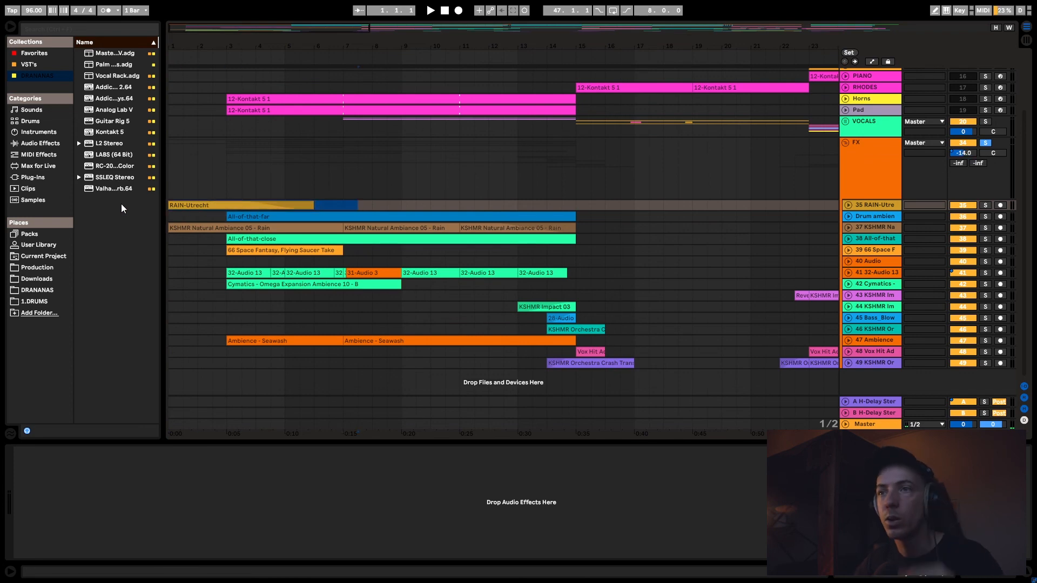
{"action": "left_click", "coordinate": [169, 219]}
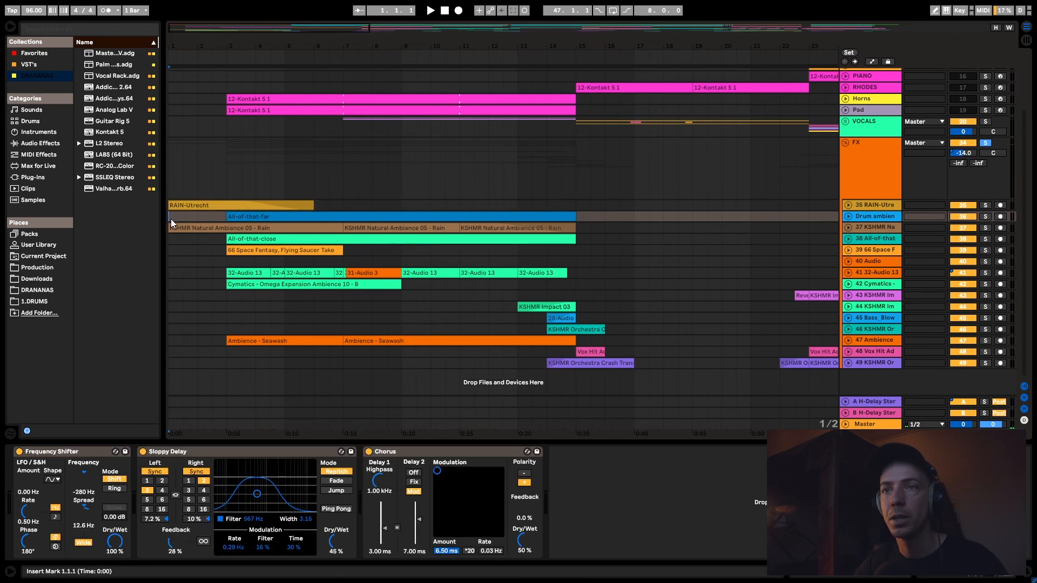
{"action": "mouse_move", "coordinate": [169, 248]}
{"action": "left_mouse_down"}
{"action": "mouse_move", "coordinate": [184, 205]}
{"action": "mouse_move", "coordinate": [325, 194]}
{"action": "left_mouse_up"}
{"action": "left_click", "coordinate": [316, 205]}
- Solo the RAIN-Utrecht track, audition its intro clip, and turn the solo off
{"action": "left_click", "coordinate": [985, 204]}
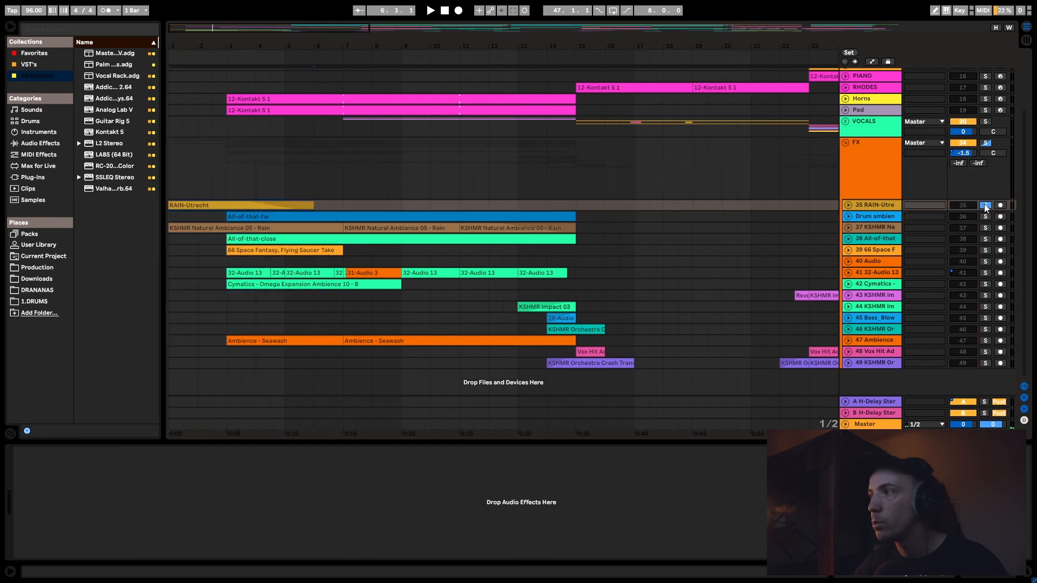
{"action": "key", "text": "space"}
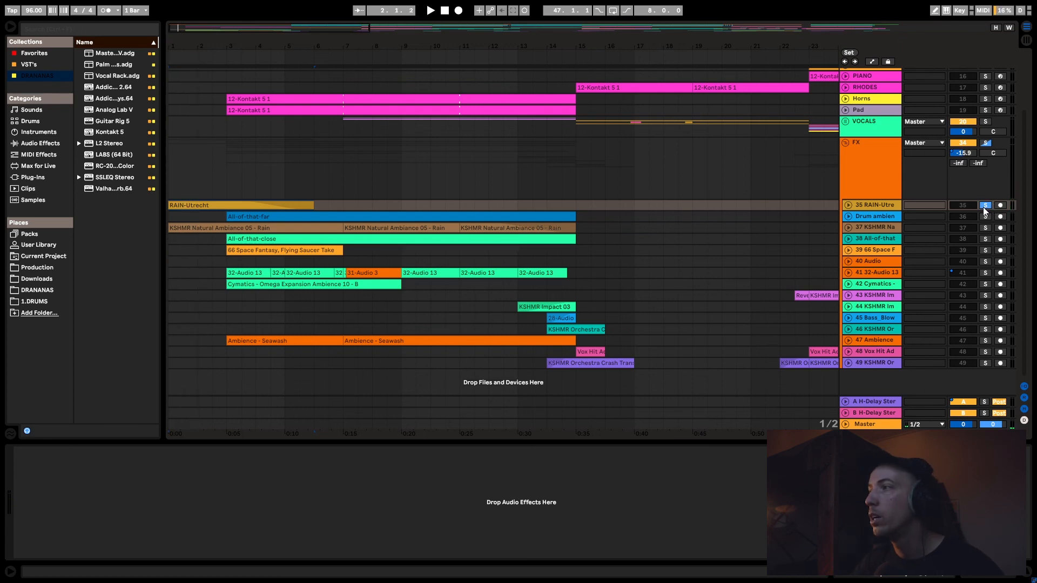
{"action": "left_click", "coordinate": [985, 205]}
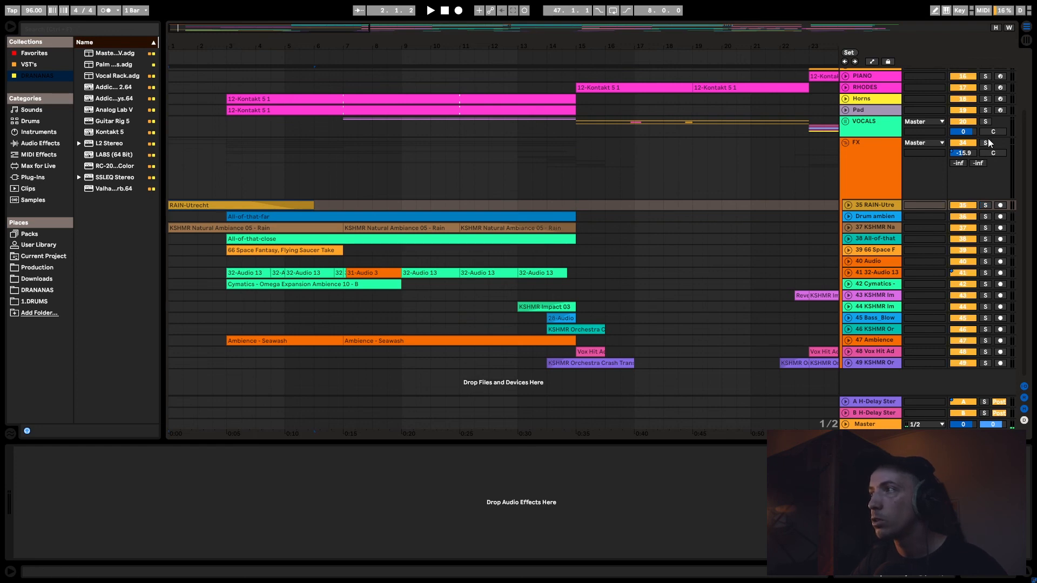
- Display the device chain of the drum ambience track in the FX group
{"action": "left_click", "coordinate": [851, 218]}
{"action": "left_click", "coordinate": [849, 217]}
{"action": "left_click", "coordinate": [849, 217]}
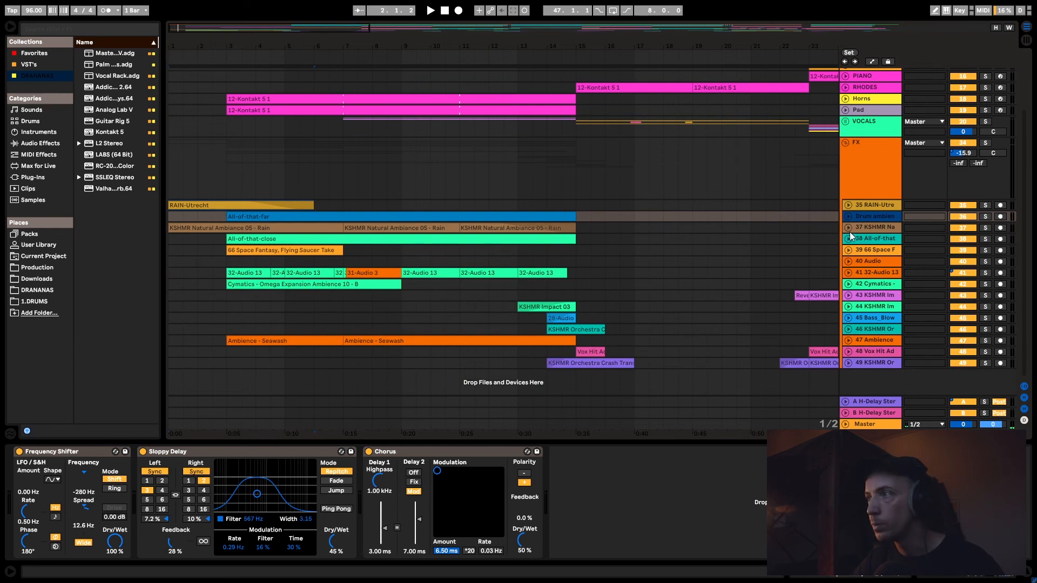
- Fold the FX group and review the sections of the whole arrangement, including the intro and both verses
{"action": "left_click", "coordinate": [845, 143]}
{"action": "left_click_drag", "start_coordinate": [559, 31], "coordinate": [488, 11]}
{"action": "key", "text": "ctrl+a"}
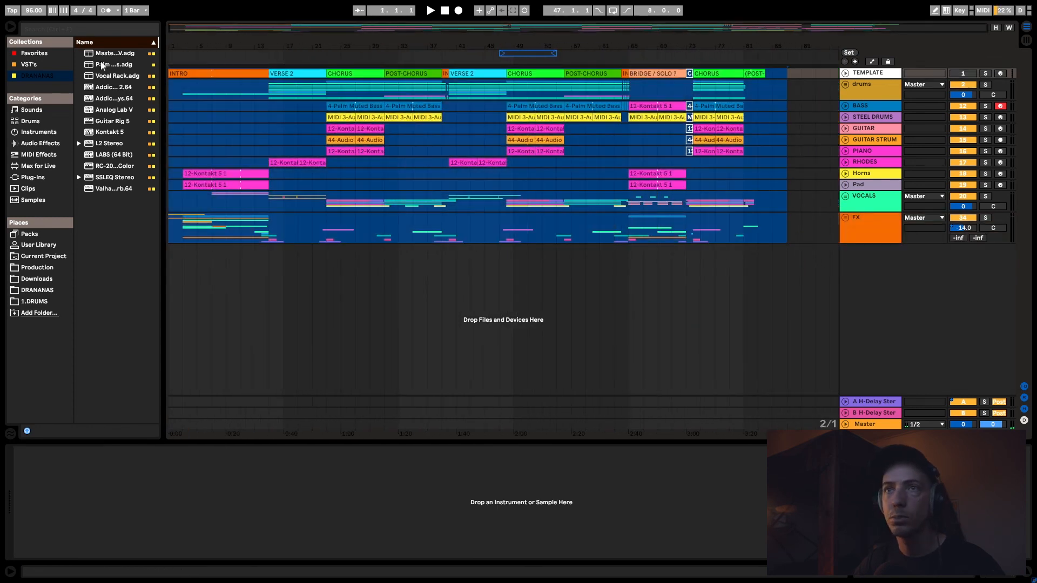
{"action": "left_click", "coordinate": [227, 109]}
{"action": "left_click", "coordinate": [287, 71]}
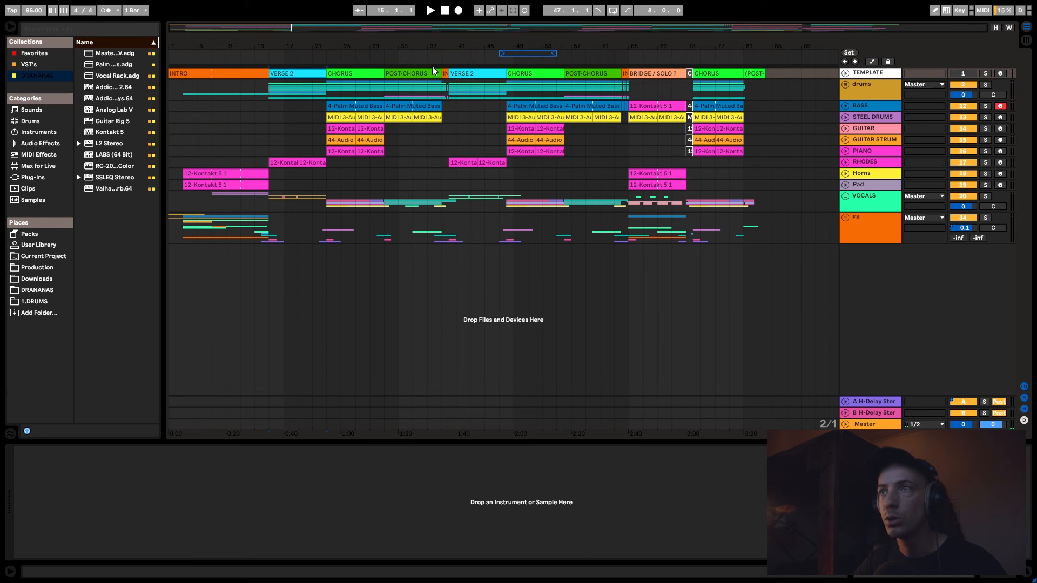
{"action": "left_click", "coordinate": [469, 238]}
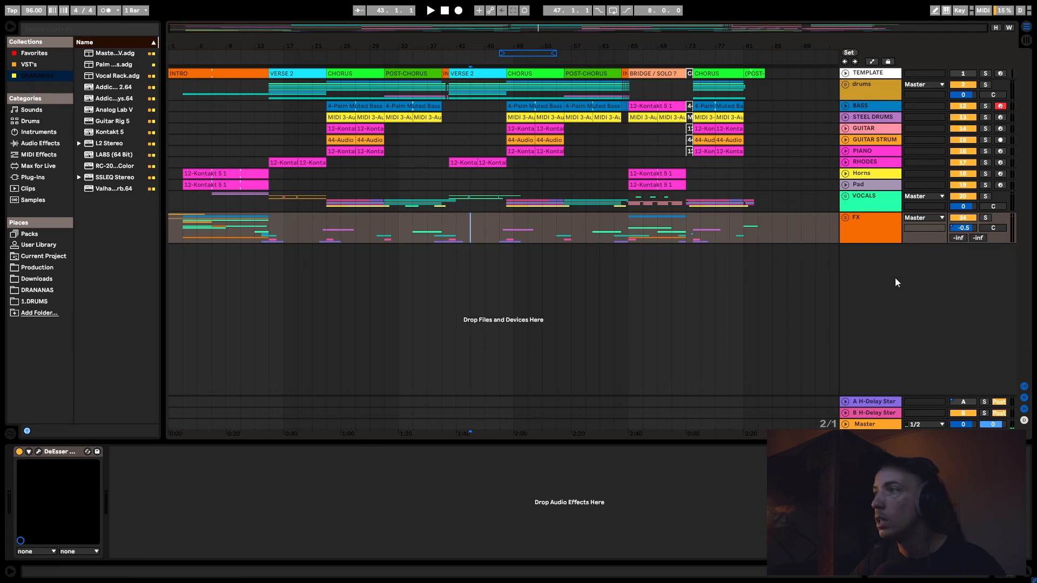
- Display the device chains of the FX group, both H-Delay return tracks, and the Master track
{"action": "left_click", "coordinate": [869, 232]}
{"action": "left_click", "coordinate": [874, 403]}
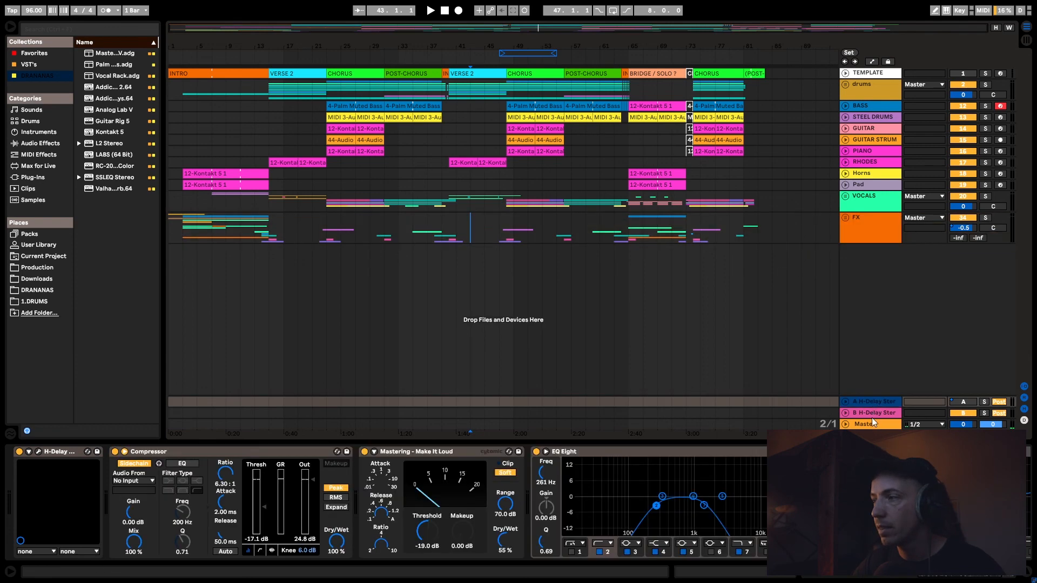
{"action": "left_click", "coordinate": [869, 415]}
{"action": "left_click", "coordinate": [870, 423]}
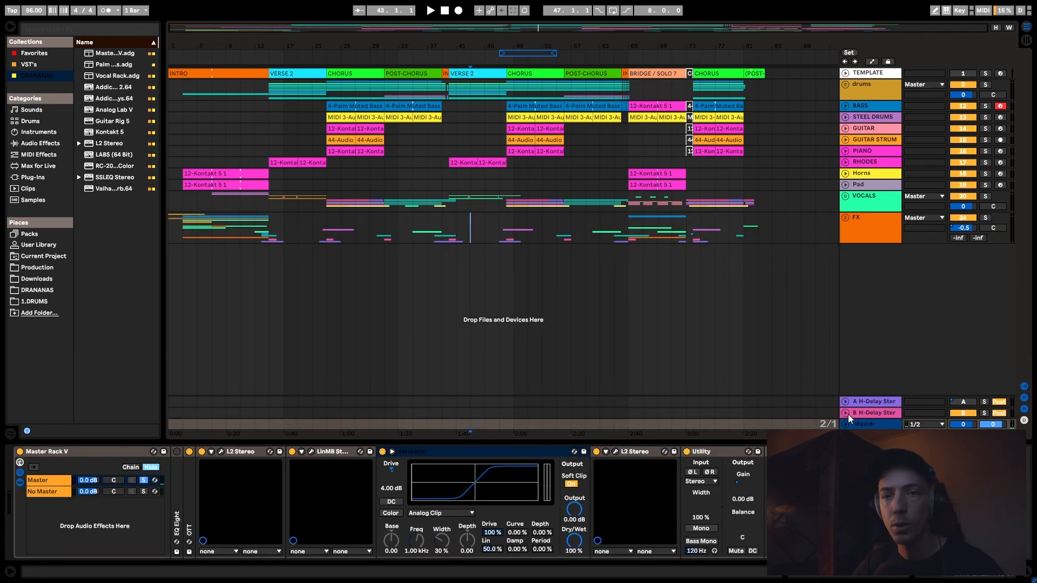
{"action": "left_click", "coordinate": [838, 322]}
{"action": "left_click", "coordinate": [886, 295]}
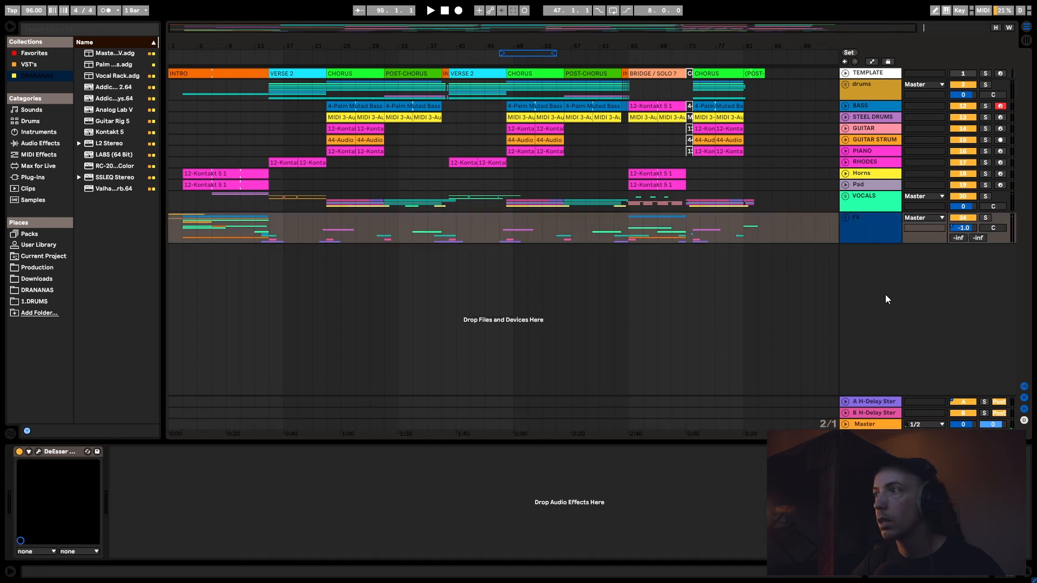